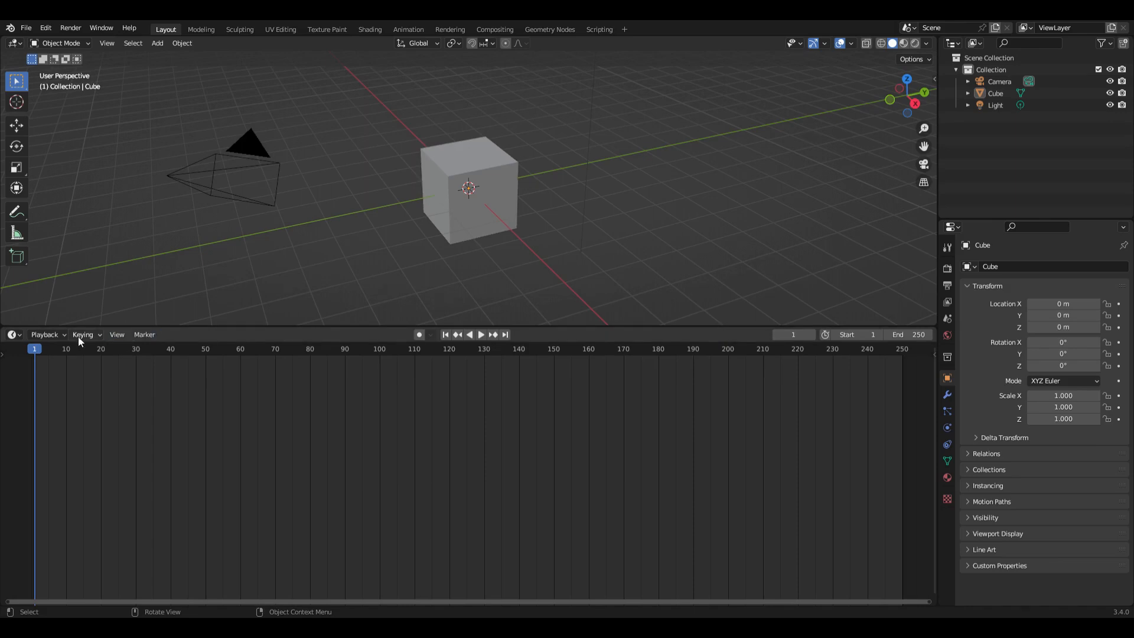
Step: Switch the timeline area to the Geometry Node Editor
click(14, 335)
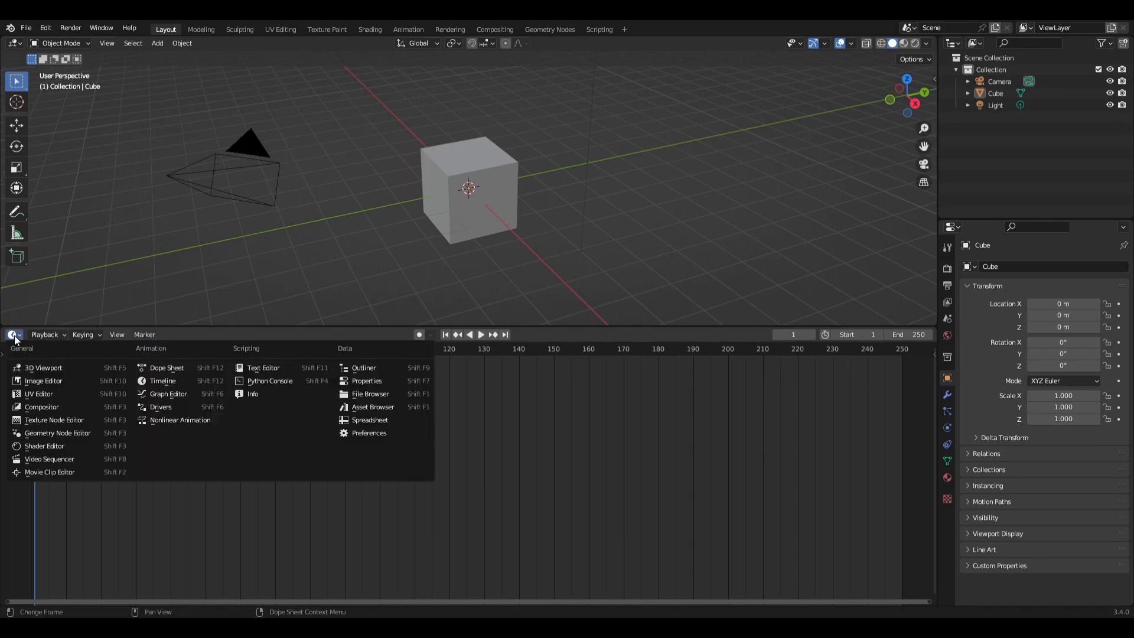
click(53, 437)
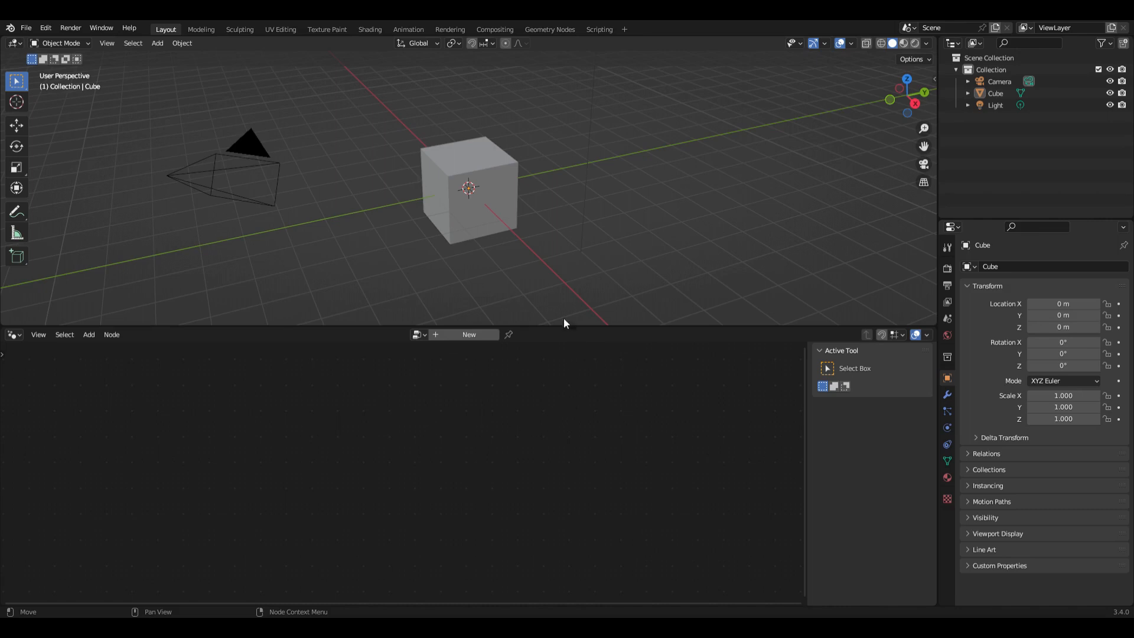
Step: Rename the default cube to ping and duplicate it in place
click(493, 172)
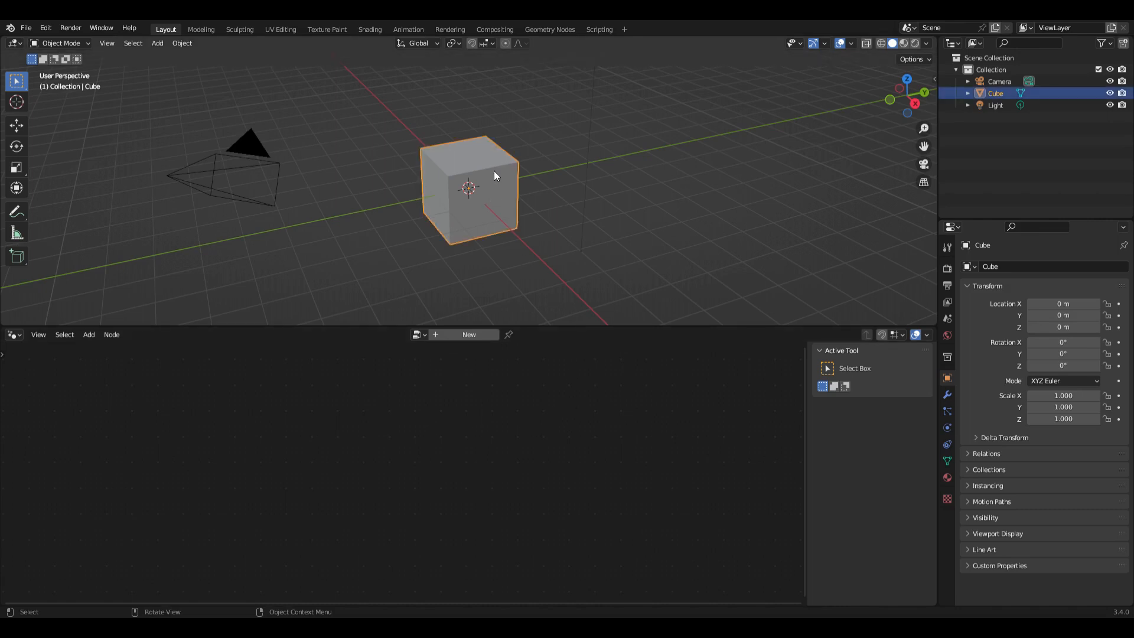
key(F2)
text(ping)
key(Return)
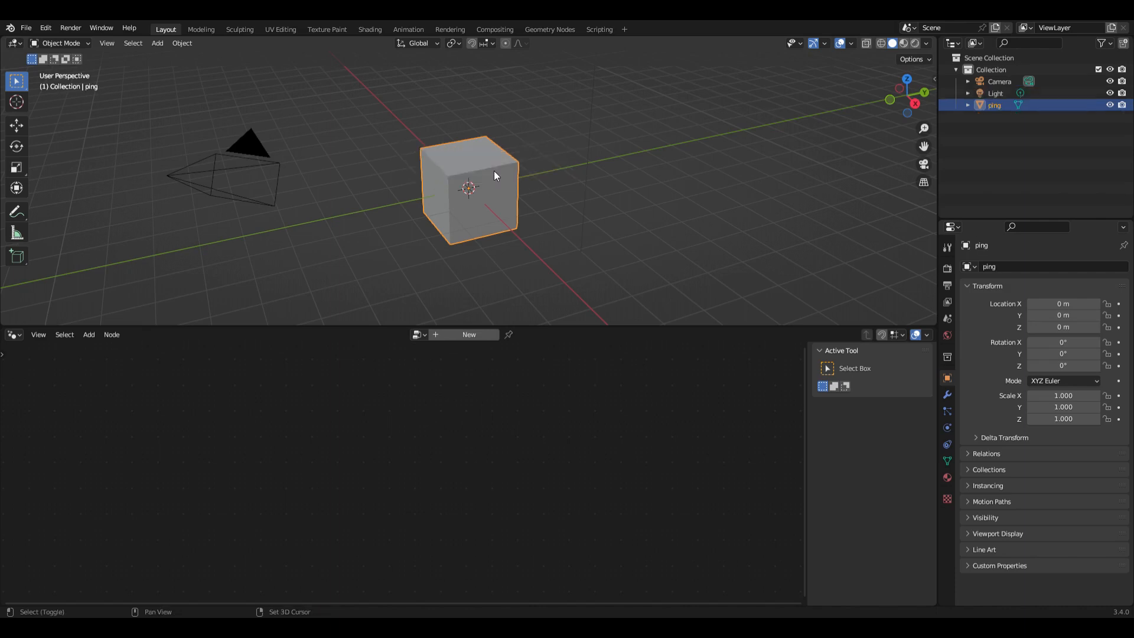
key(shift+d)
right_click(499, 177)
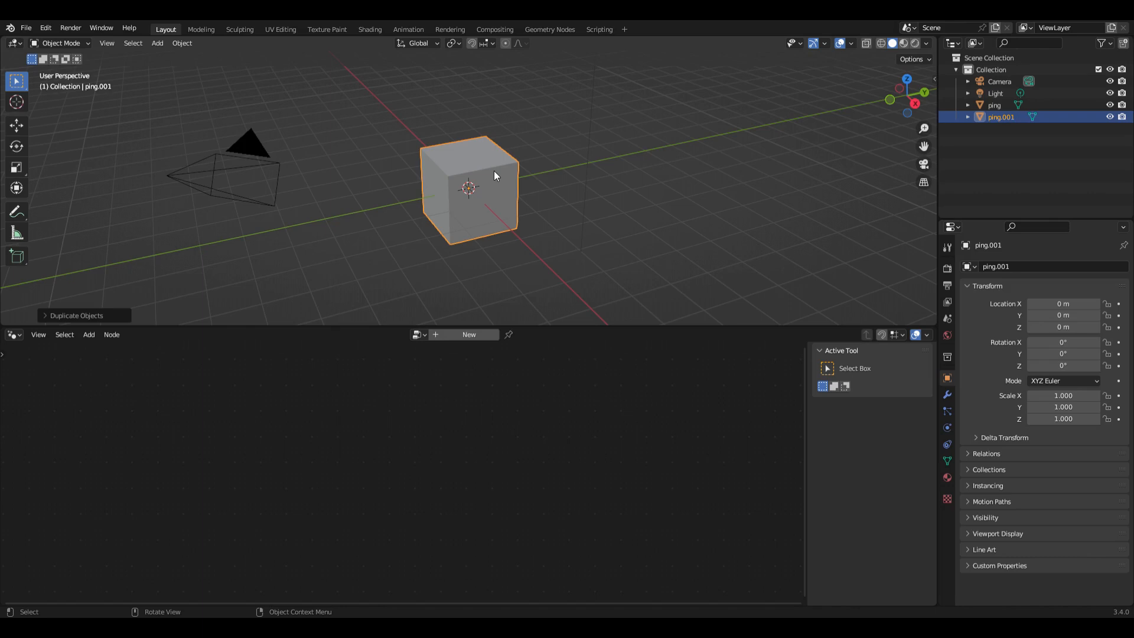
Step: Turn on the Screencast Keys display for the 3D viewport and hide the viewport's sidebar again
click(934, 79)
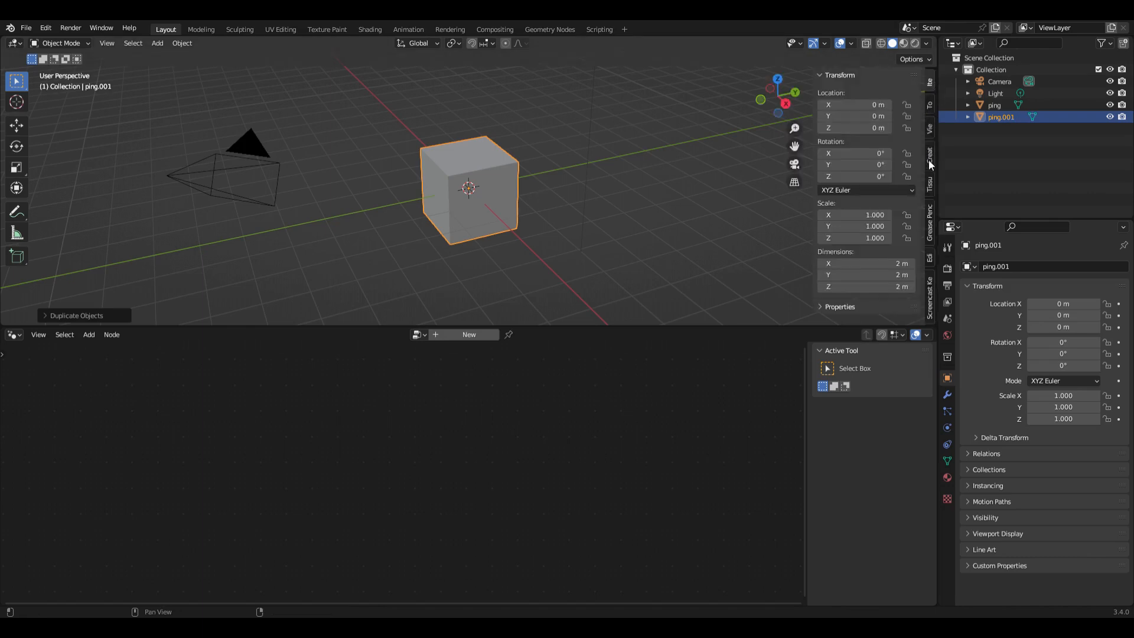
click(931, 103)
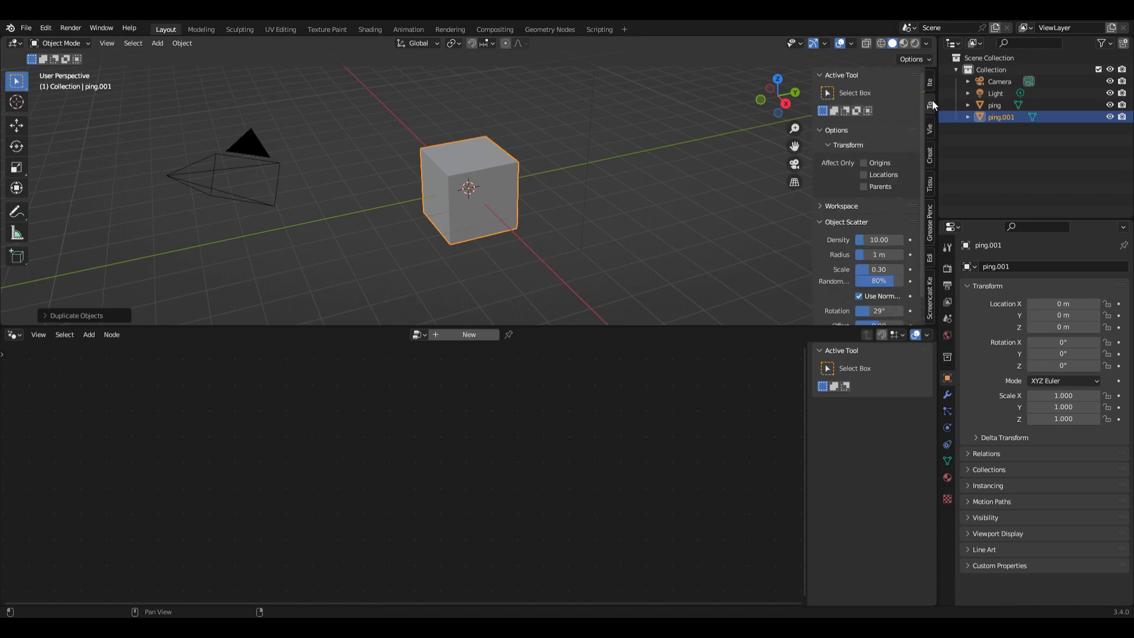
click(930, 126)
click(930, 157)
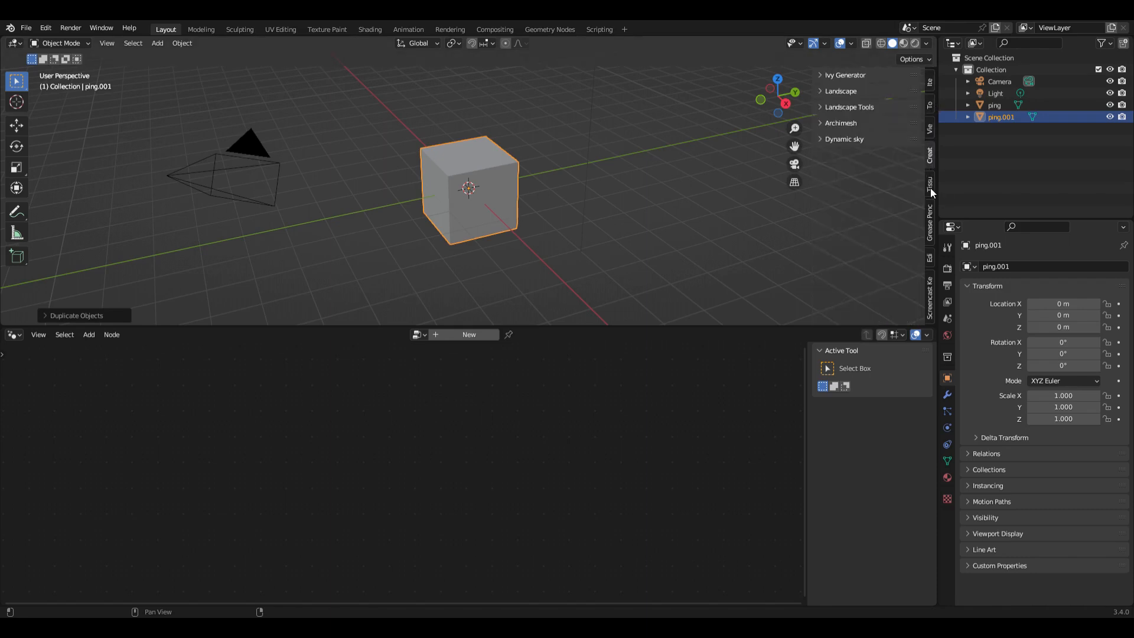
click(930, 293)
click(712, 219)
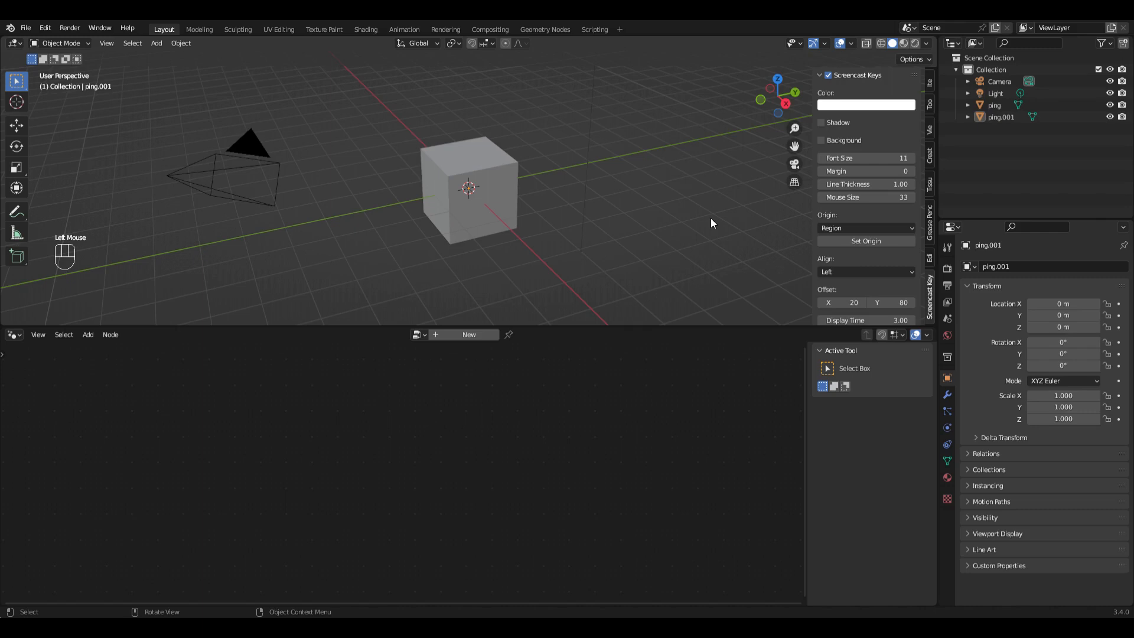
key(n)
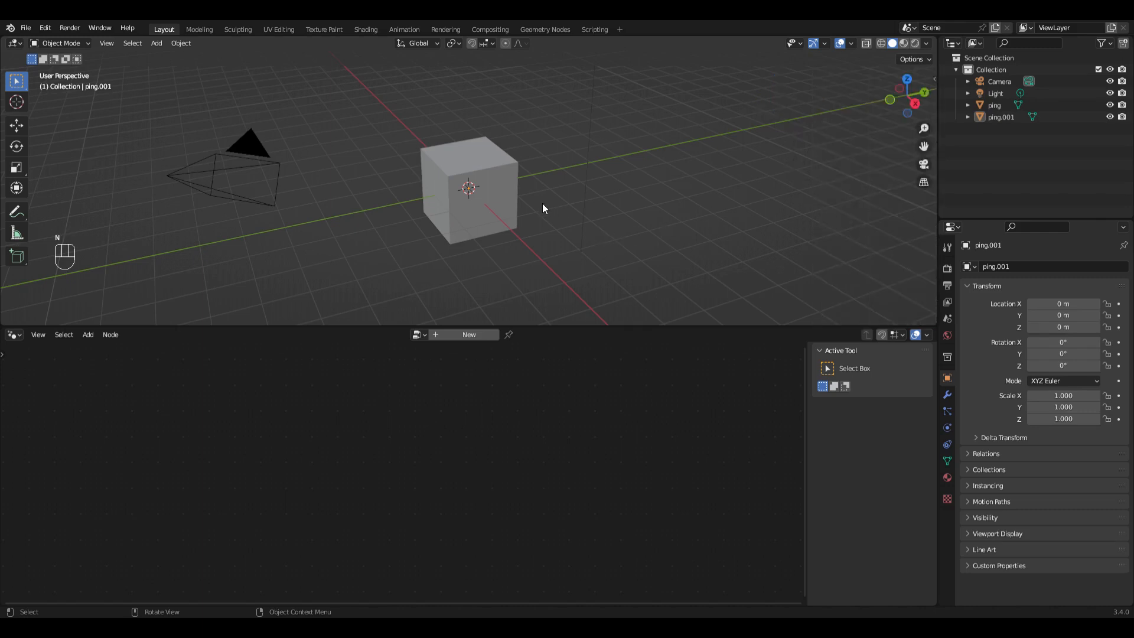
Step: Rename the duplicated cube to pong
click(494, 170)
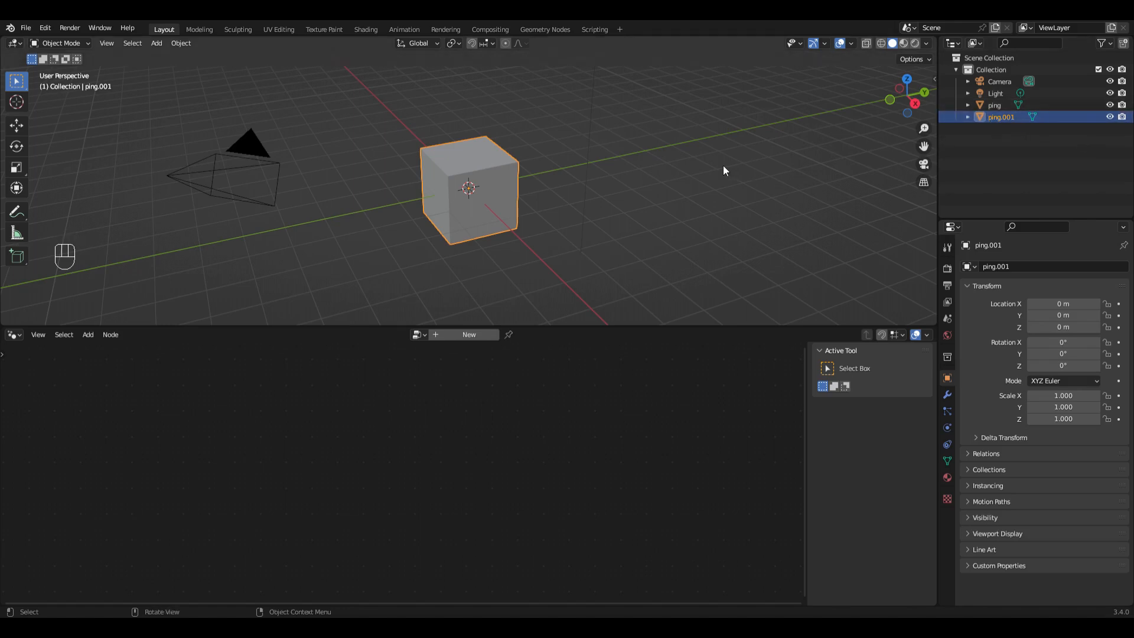
key(F2)
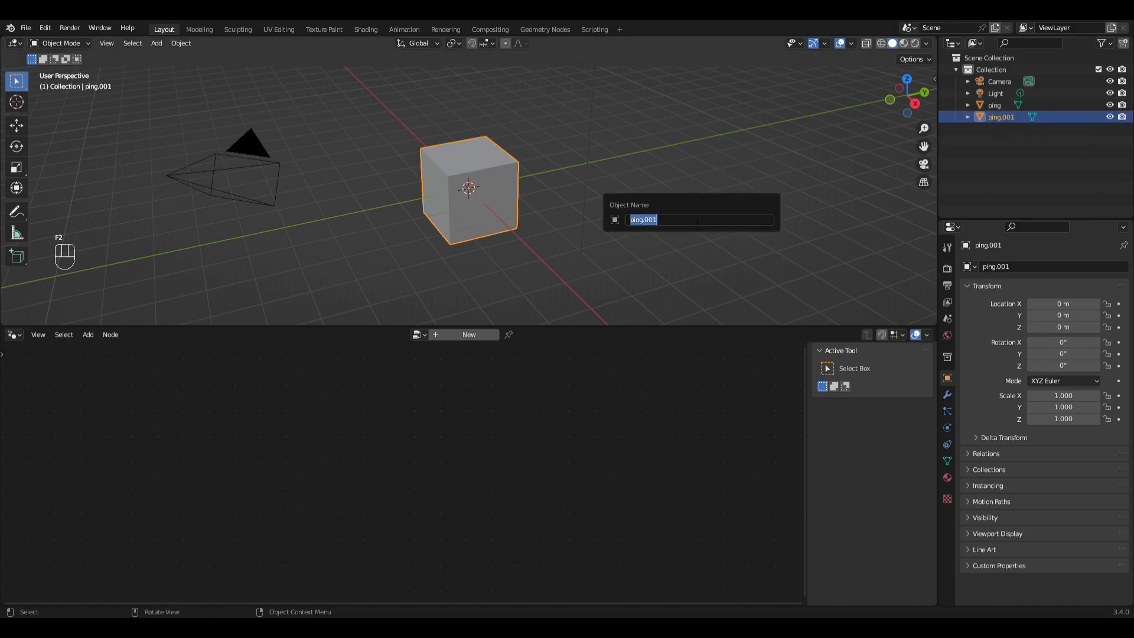
text(pong)
key(Return)
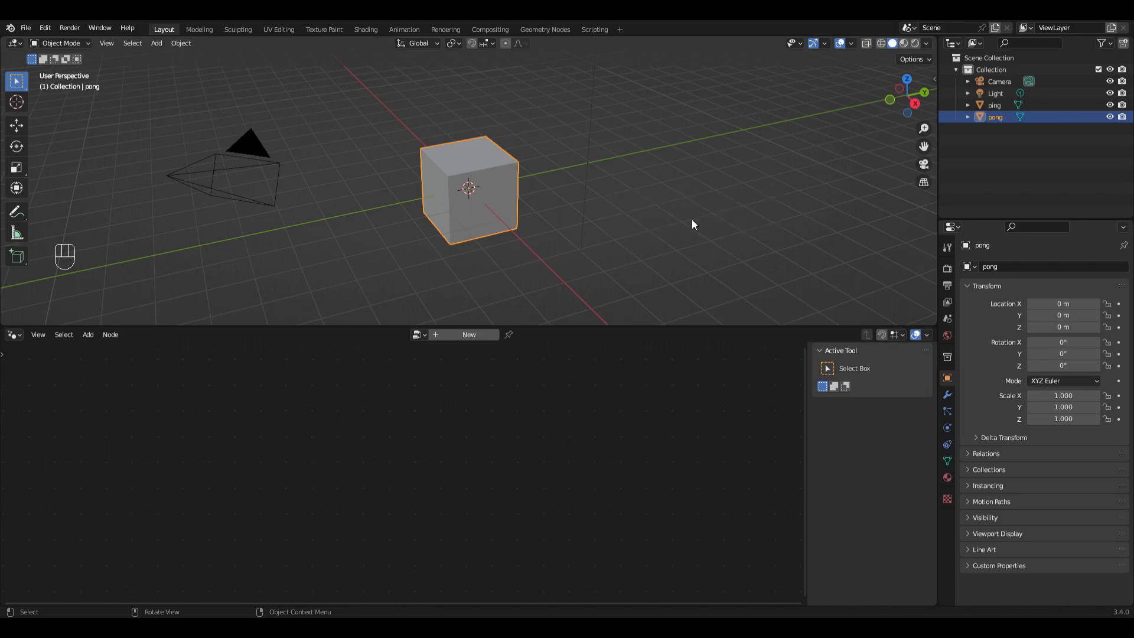
Step: Create a new geometry node tree for pong and another one for ping
click(471, 335)
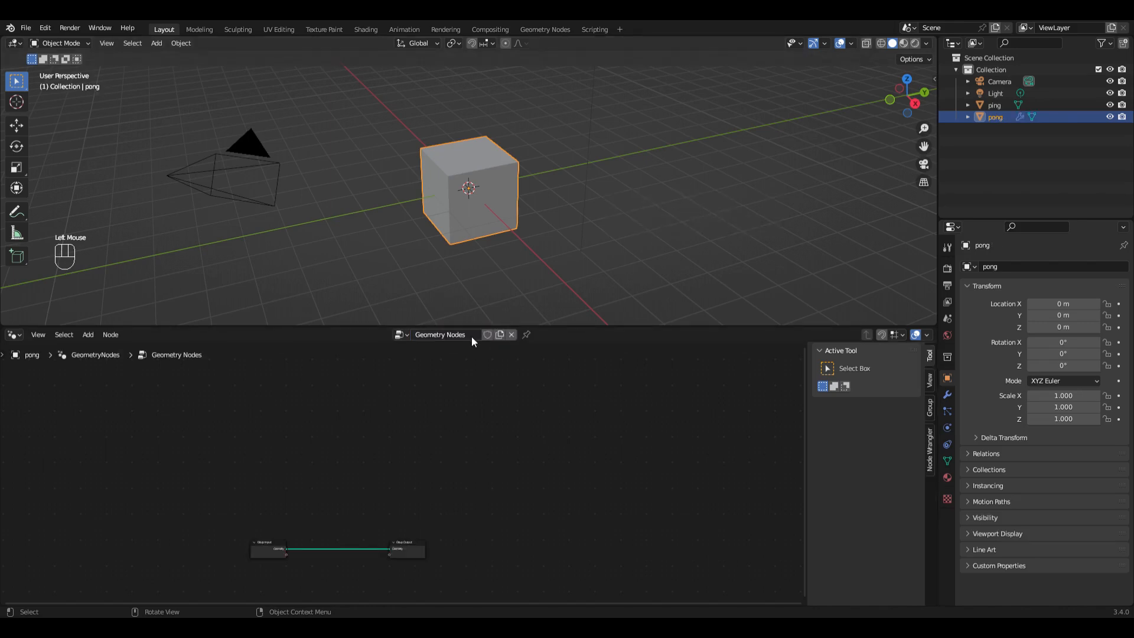
click(982, 104)
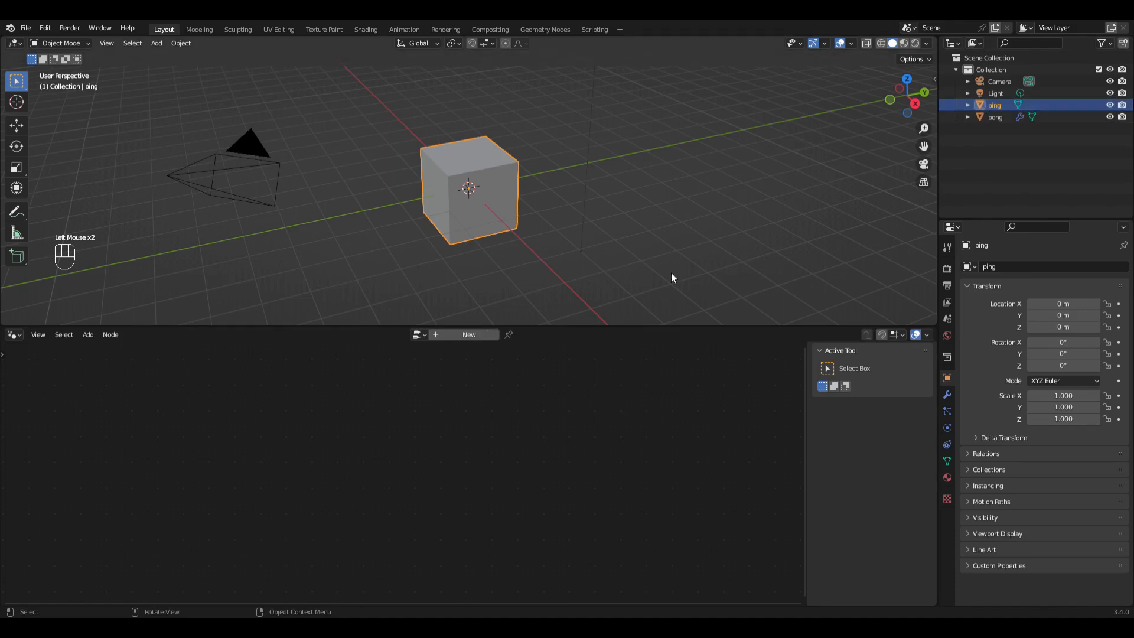
click(465, 336)
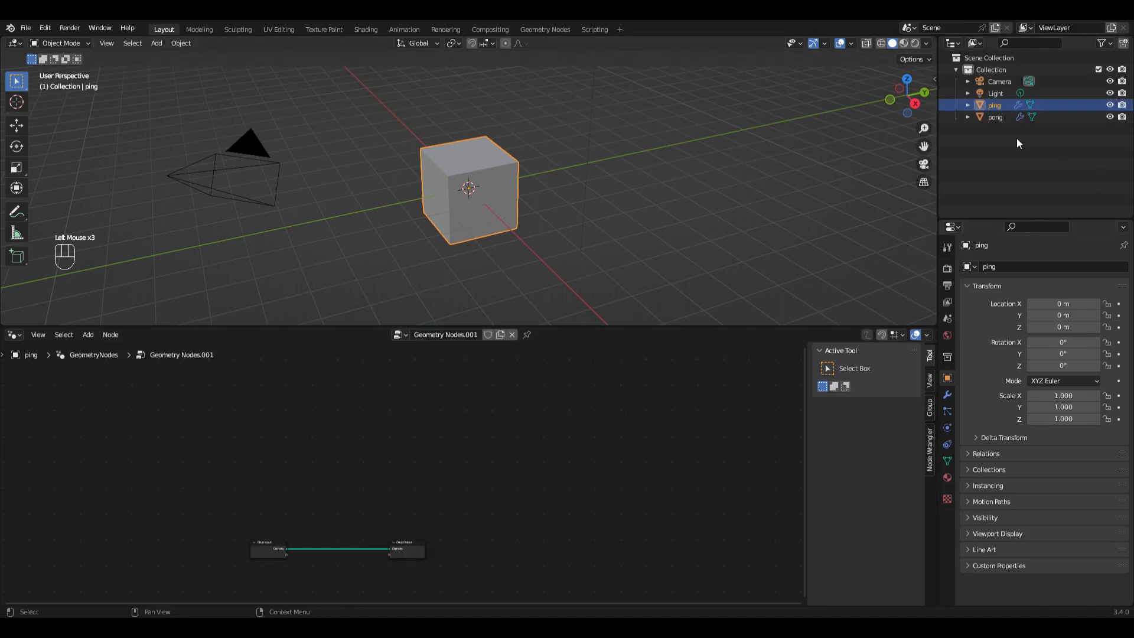
Step: Add the ping object to pong's node tree as an Object Info node
click(977, 117)
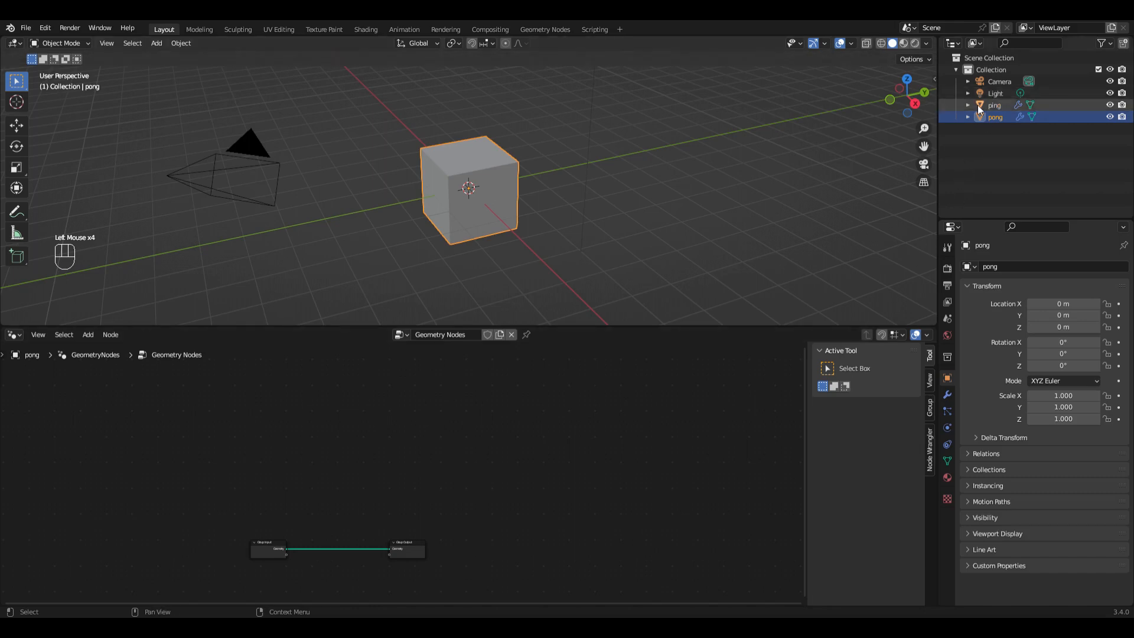
drag(982, 104, 331, 559)
scroll(331, 559, up, 4)
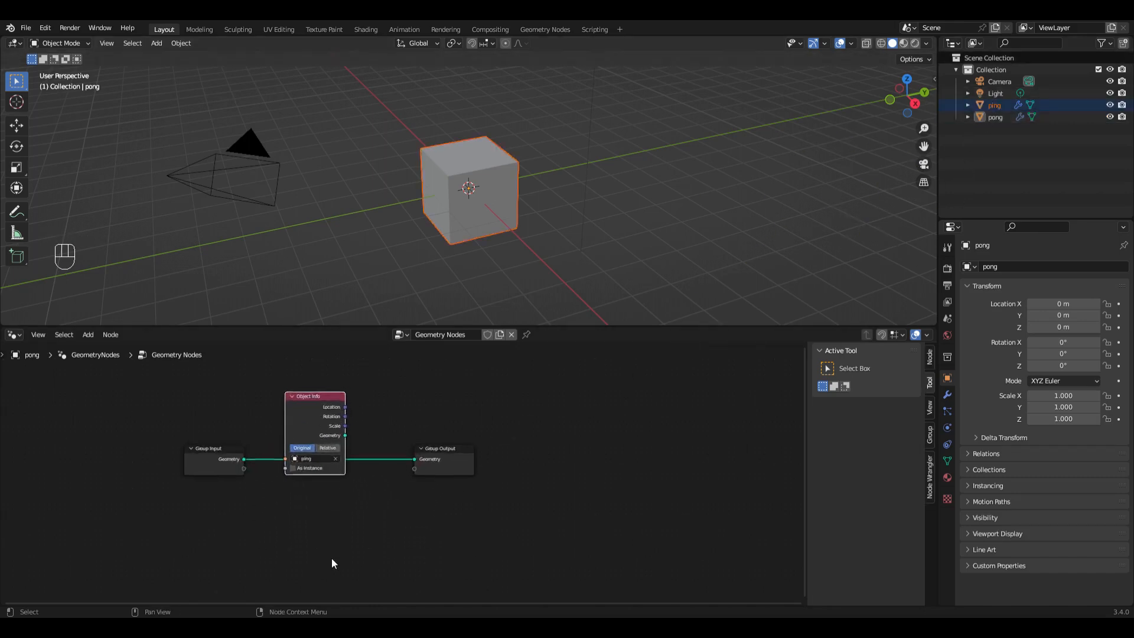
Step: Expose the Object Info node's object as a group input and connect its Geometry output to the Group Output
drag(284, 521, 217, 536)
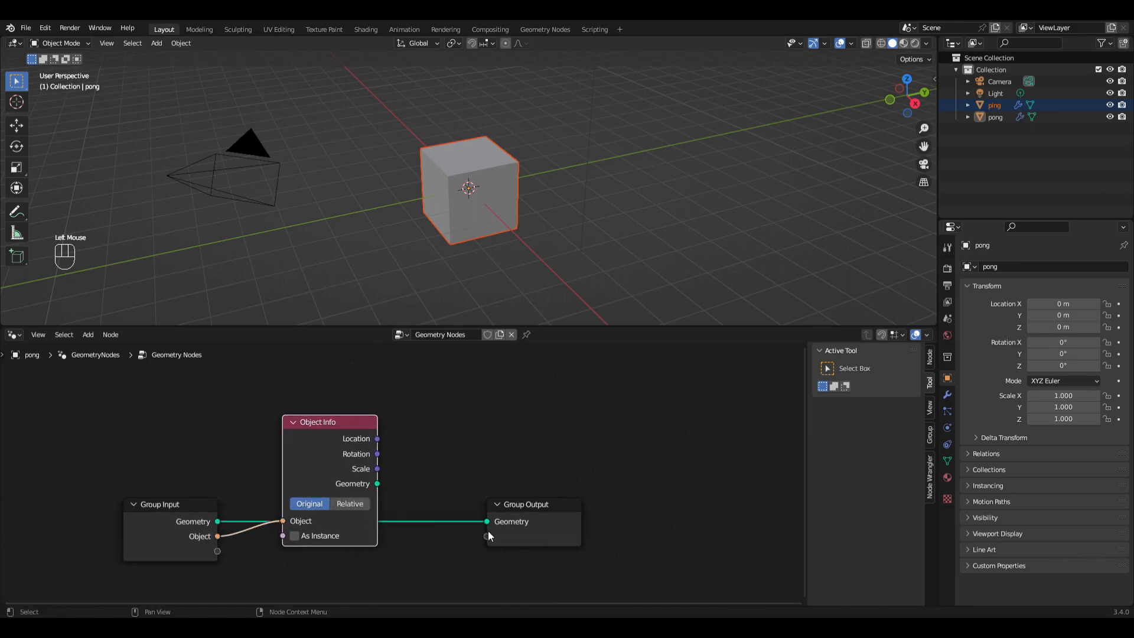
drag(378, 483, 487, 521)
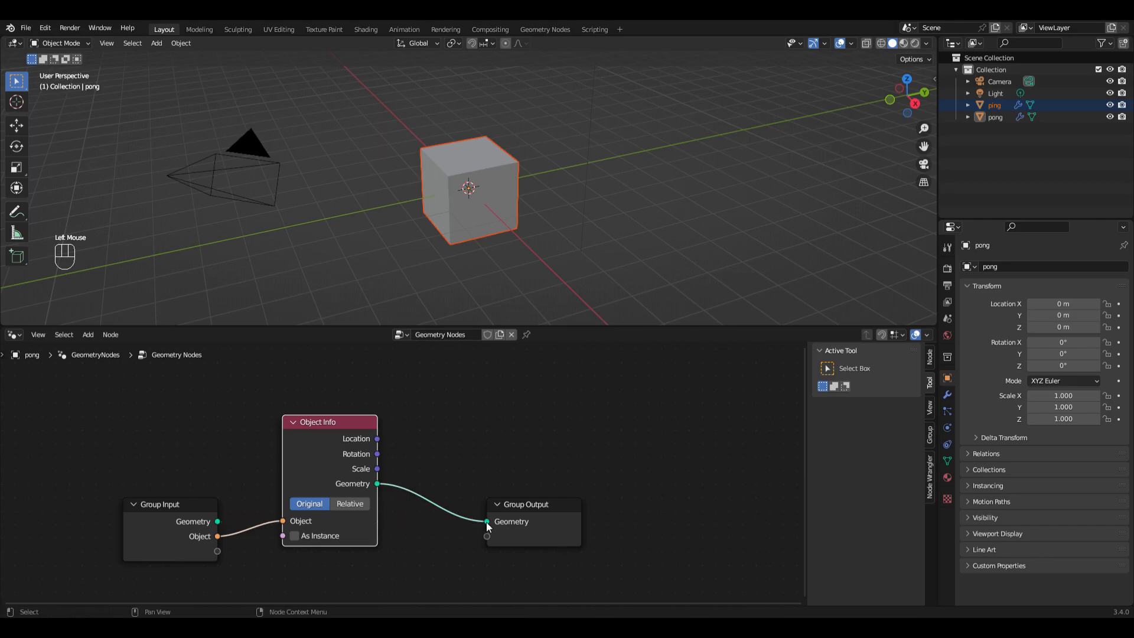
double_click(509, 537)
scroll(509, 536, down, 2)
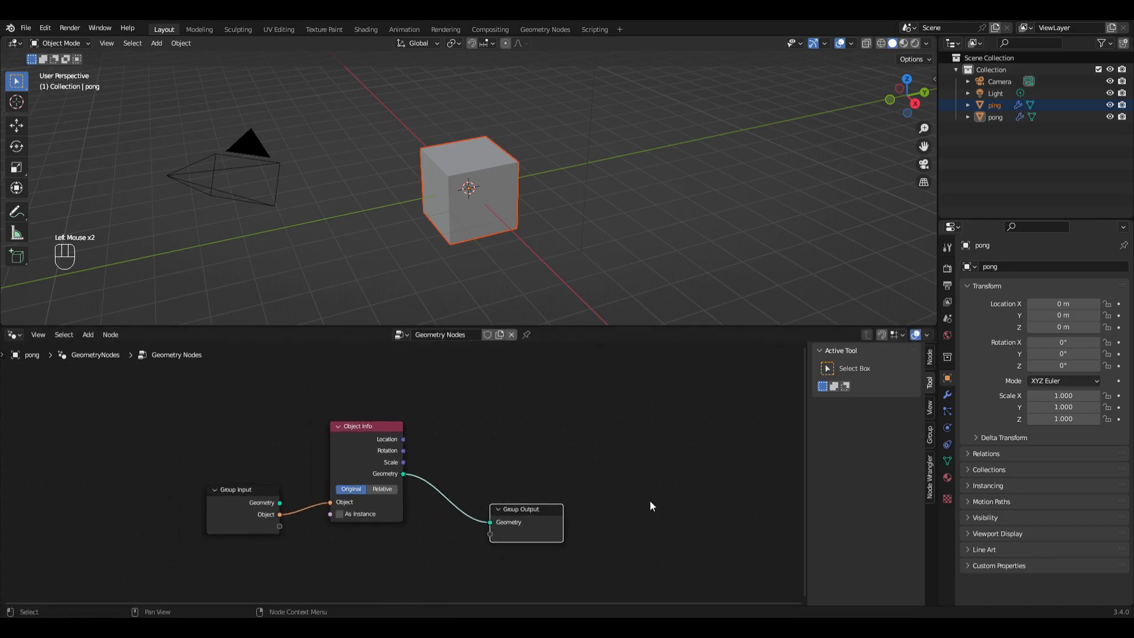
Step: Add three float group inputs to pong's node tree, named nu, rcosnu and rsinnu
click(929, 436)
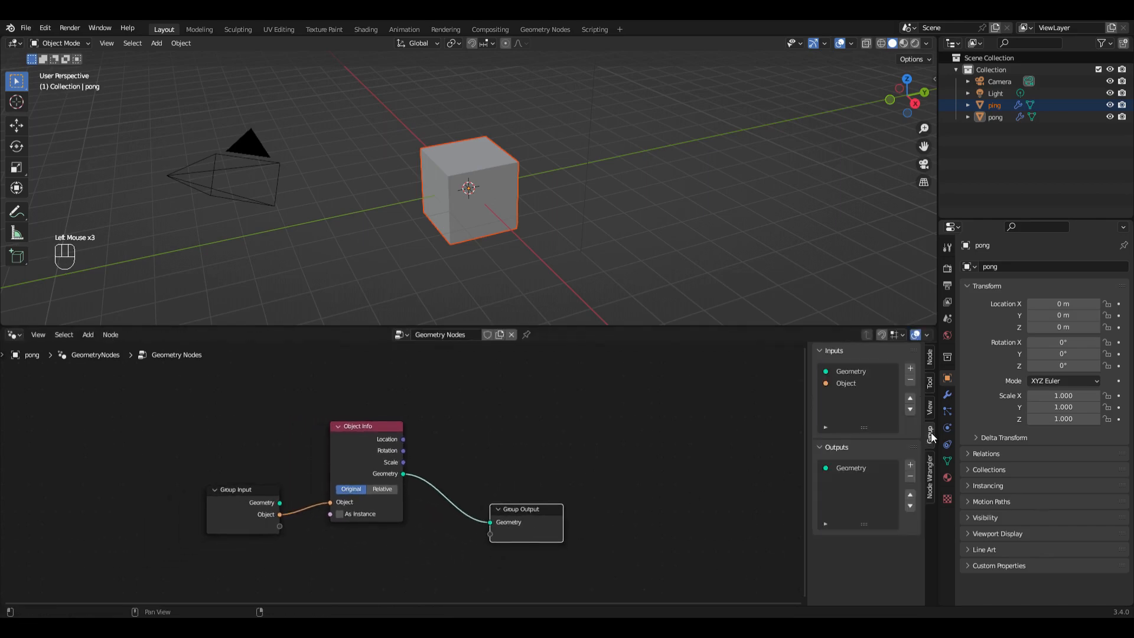
click(910, 369)
click(911, 369)
click(911, 369)
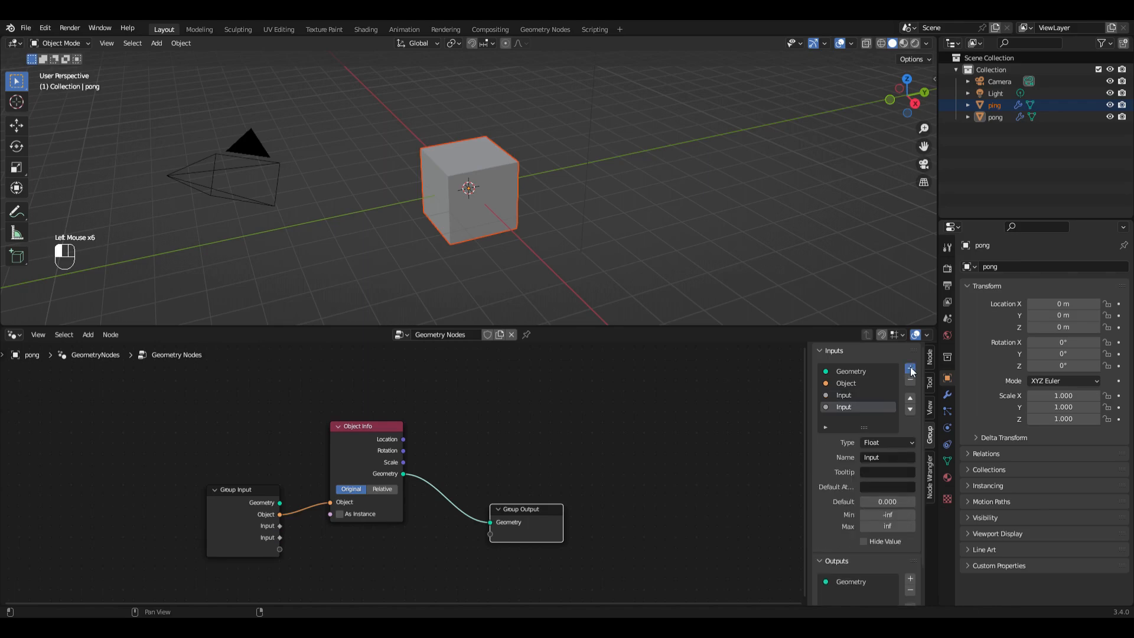
click(845, 398)
double_click(844, 395)
text(nu)
click(847, 409)
double_click(847, 411)
text(rcosnu)
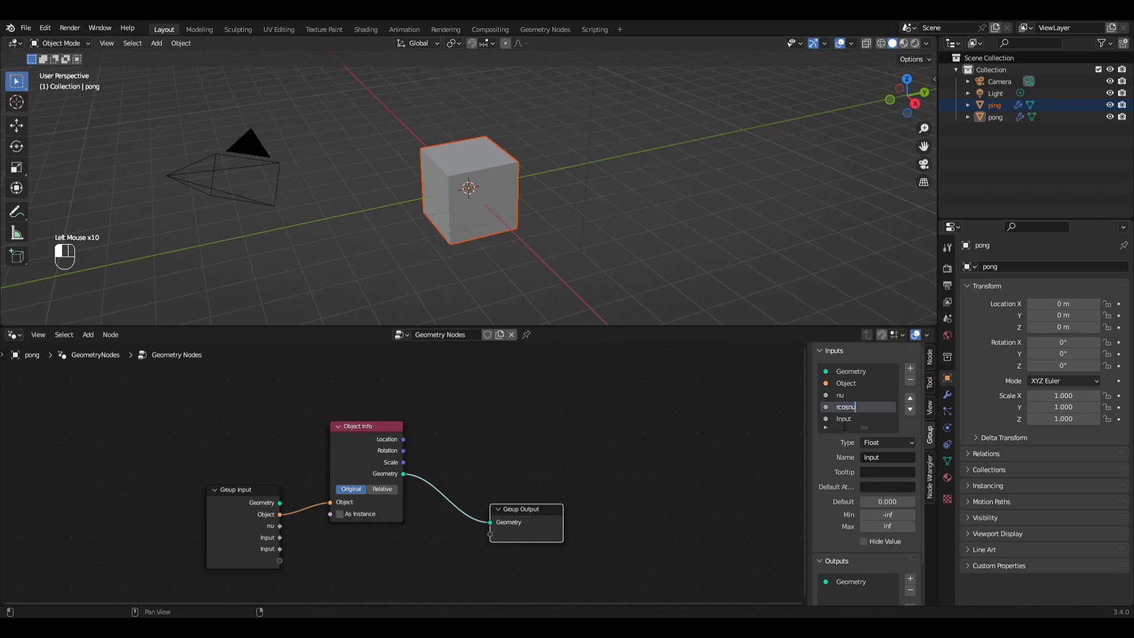
double_click(845, 420)
text(rsinnu)
Step: Add three group outputs to pong's node tree, named nu, rcosnu and rsinnu
scroll(892, 520, down, 3)
click(911, 535)
click(911, 534)
click(911, 534)
double_click(855, 549)
text(nu)
double_click(854, 561)
text(rcosnu)
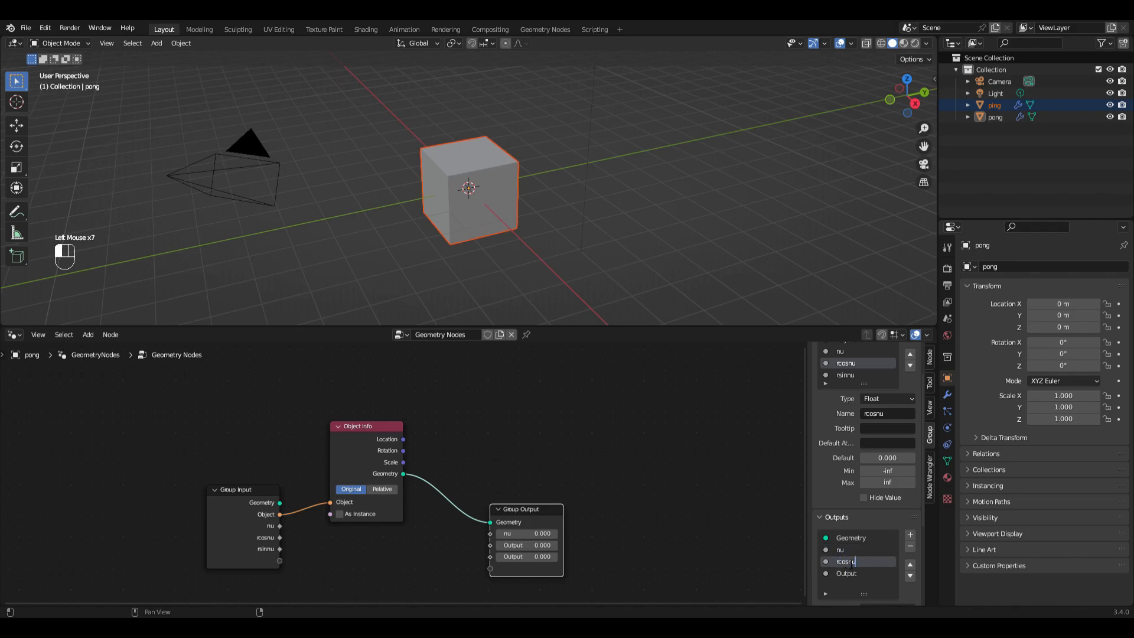
key(Return)
double_click(849, 574)
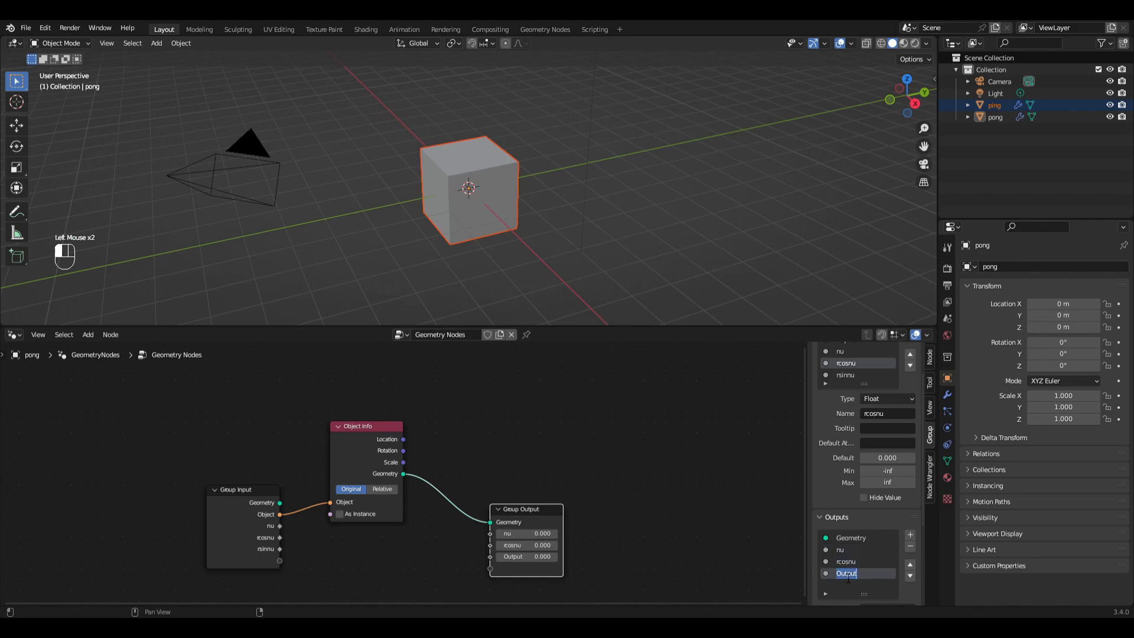
text(rsinnu)
key(Return)
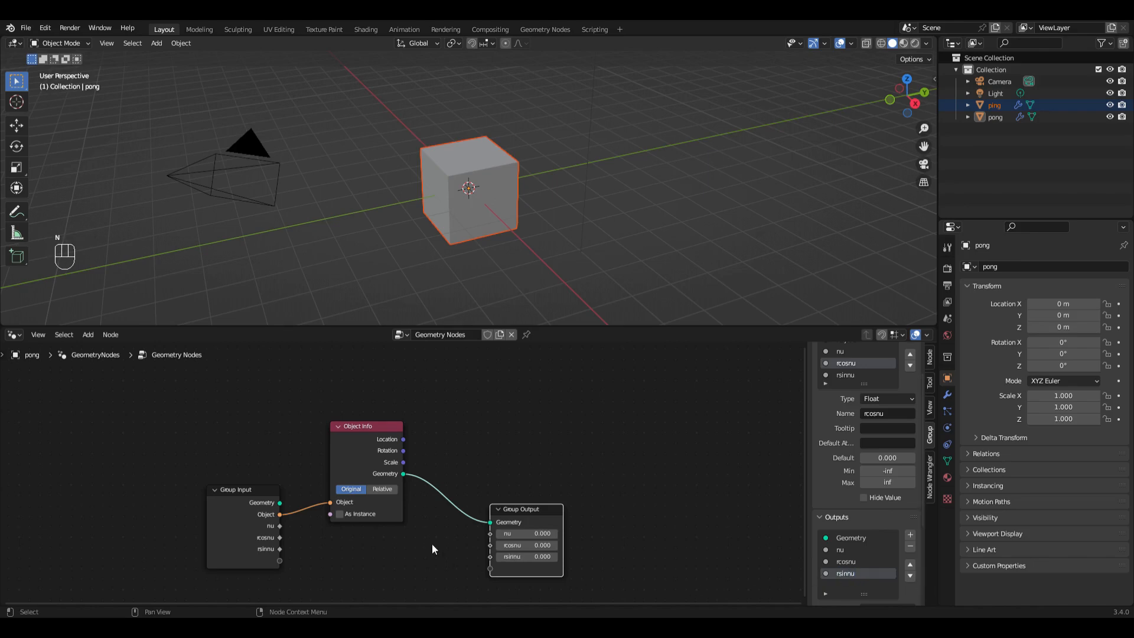
Step: Connect nu, rcosnu and rsinnu from the Group Input to the matching Group Output sockets
drag(280, 526, 490, 533)
drag(280, 538, 489, 545)
drag(280, 549, 490, 556)
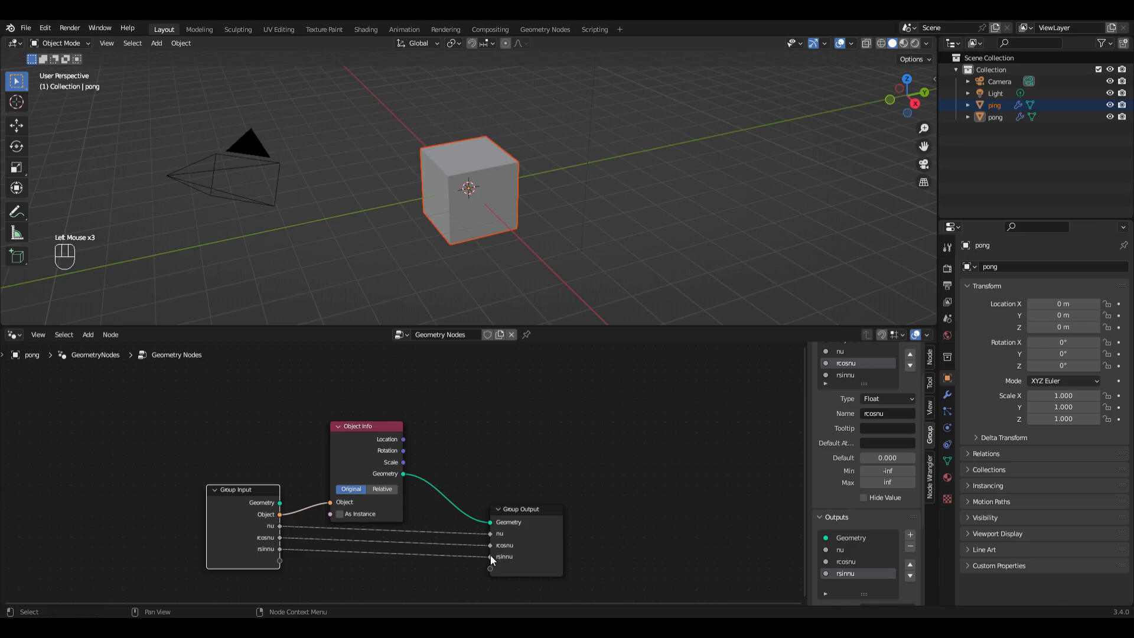
Step: Make pong's Geometry Nodes modifier read its nu, rcosnu and rsinnu inputs from attributes named nu, rcosnu and rsinnu
click(948, 395)
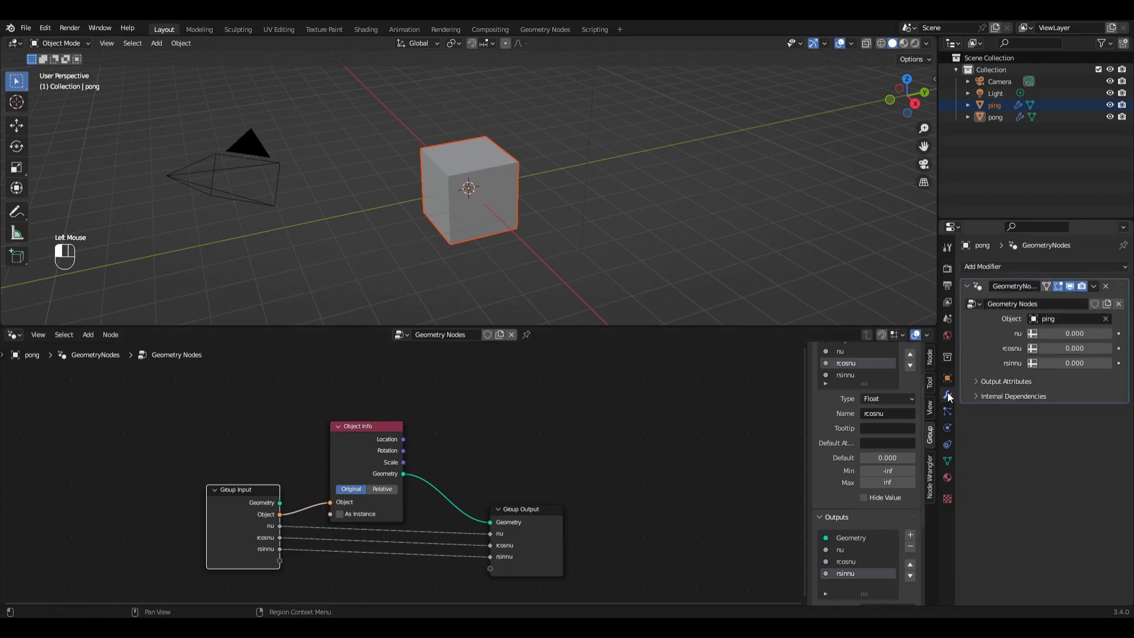
click(1034, 334)
click(1049, 335)
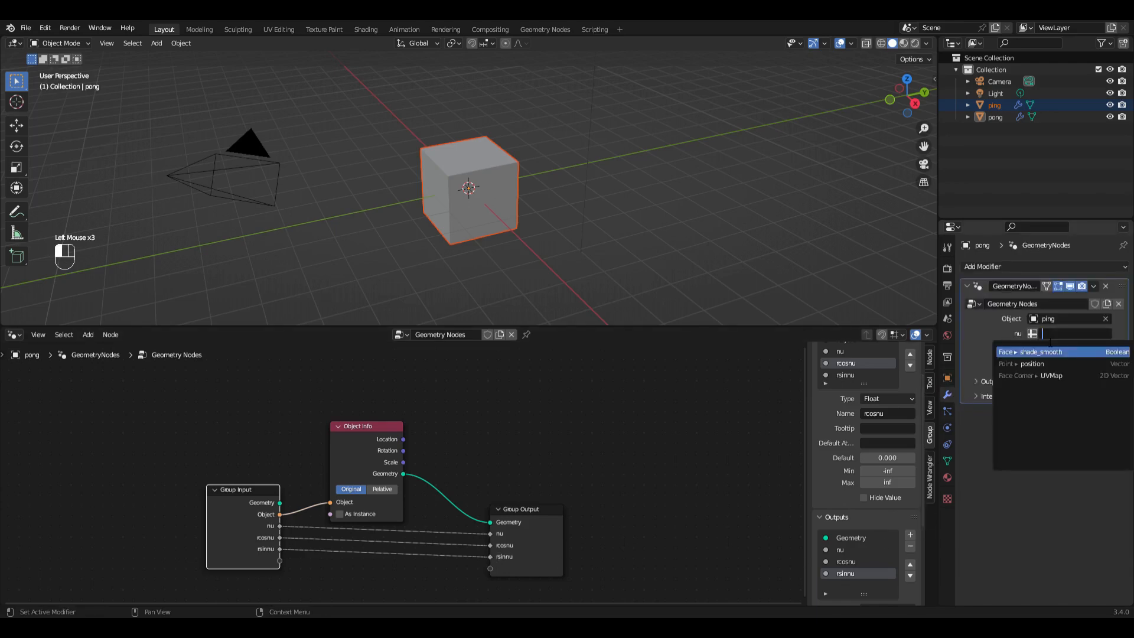
text(nu)
key(Return)
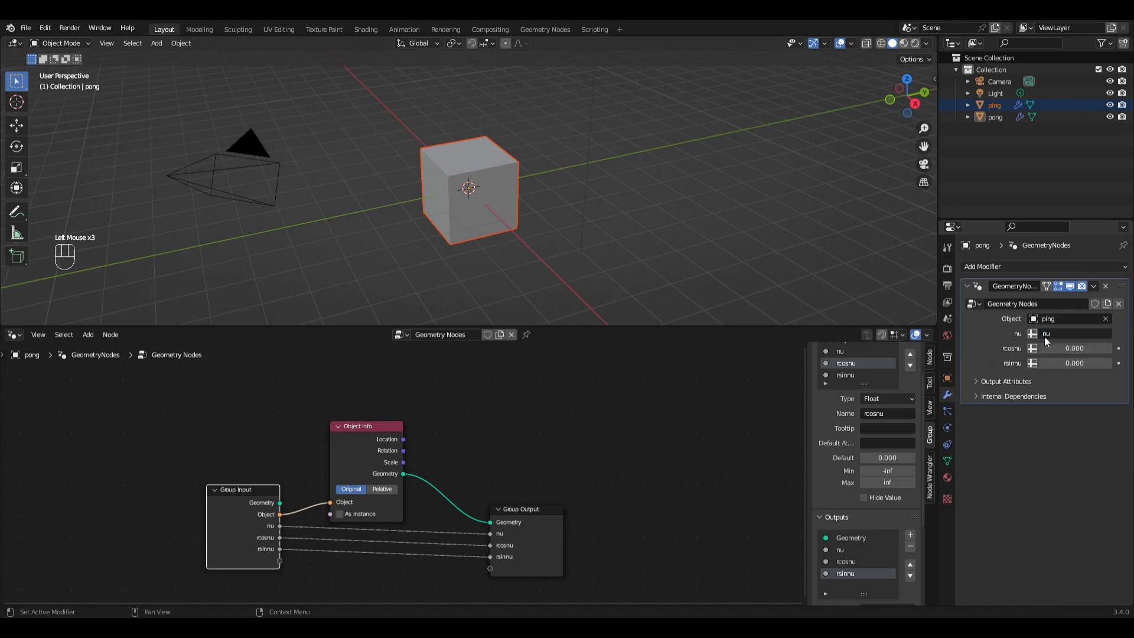
click(1038, 349)
click(1045, 350)
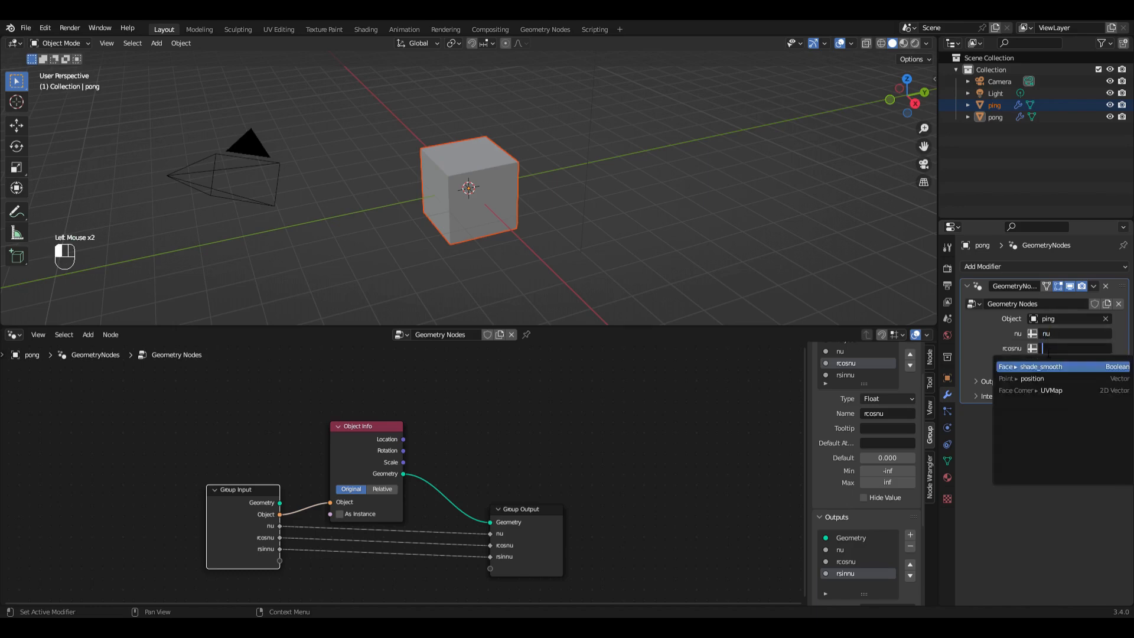
text(rcosnu)
key(Return)
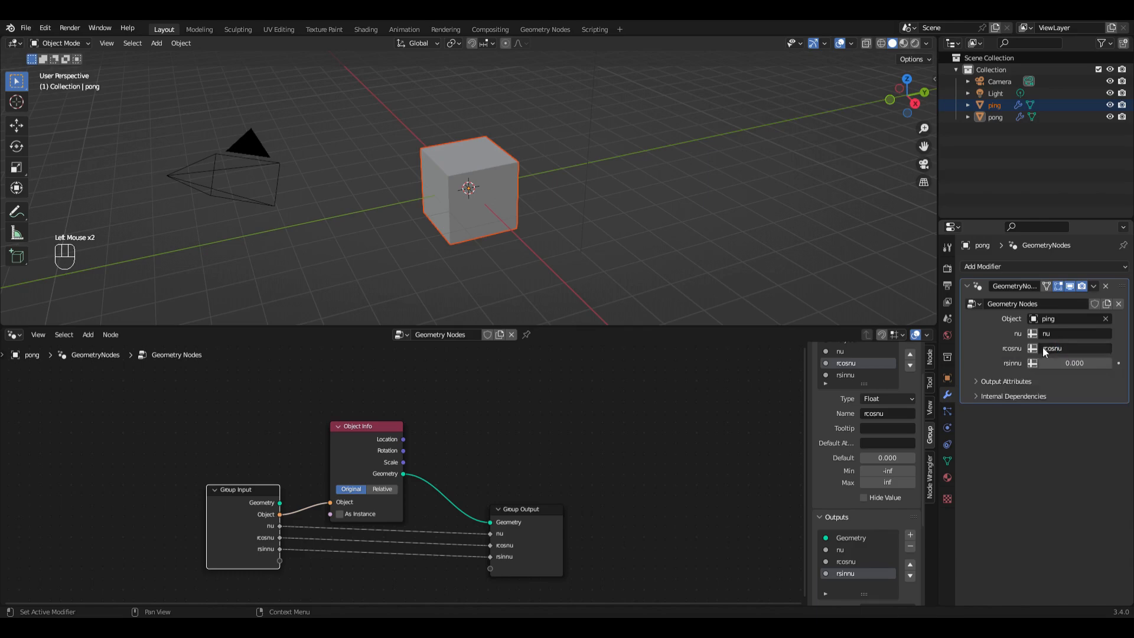
click(1033, 364)
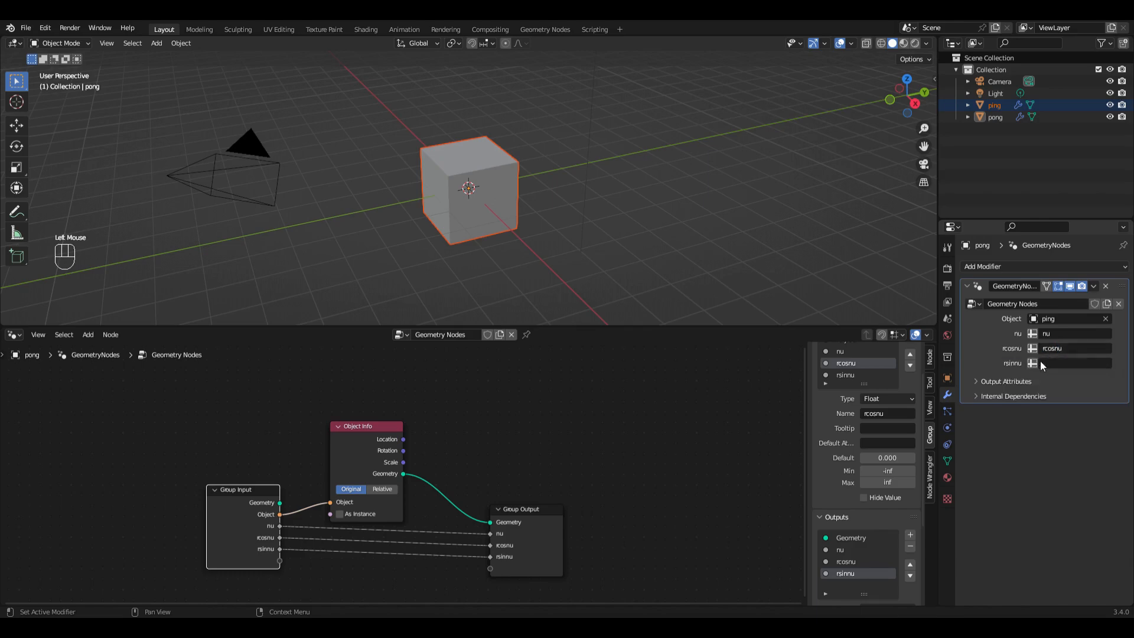
click(1051, 365)
text(rsinnu)
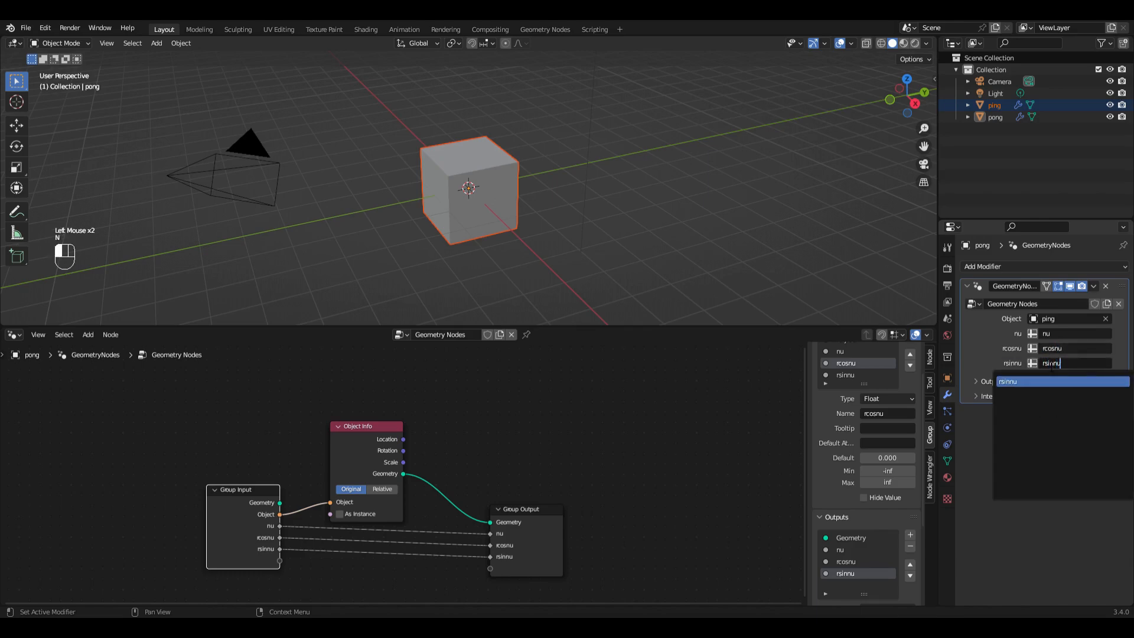
key(Return)
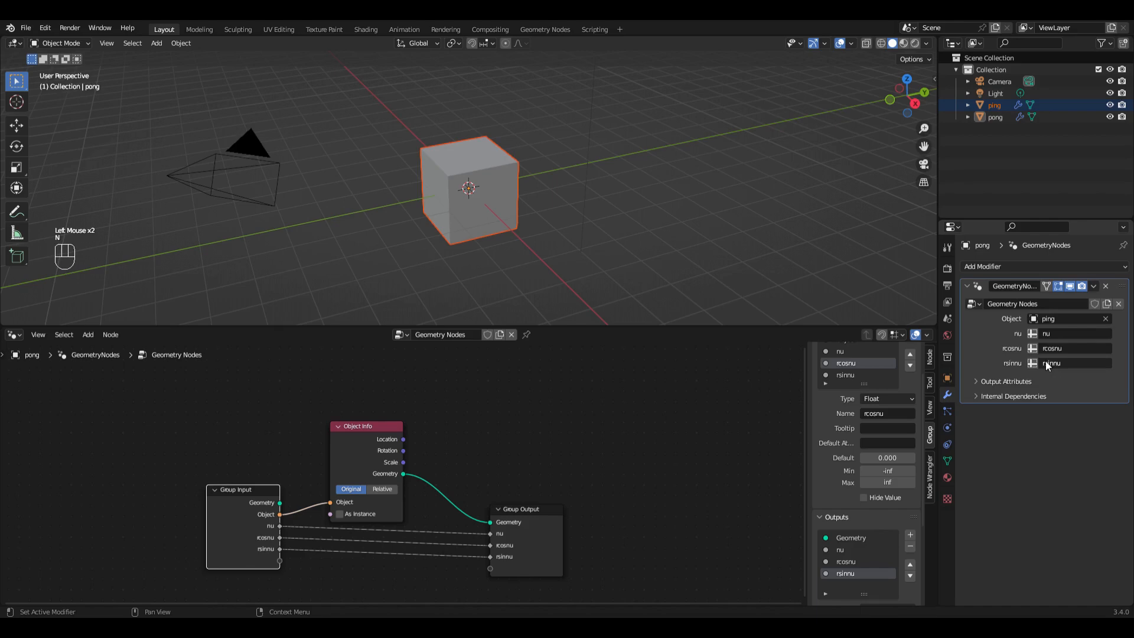
Step: Name pong's modifier output attributes nu, rcosnu and rsinnu, matching their sockets
click(980, 382)
click(1062, 401)
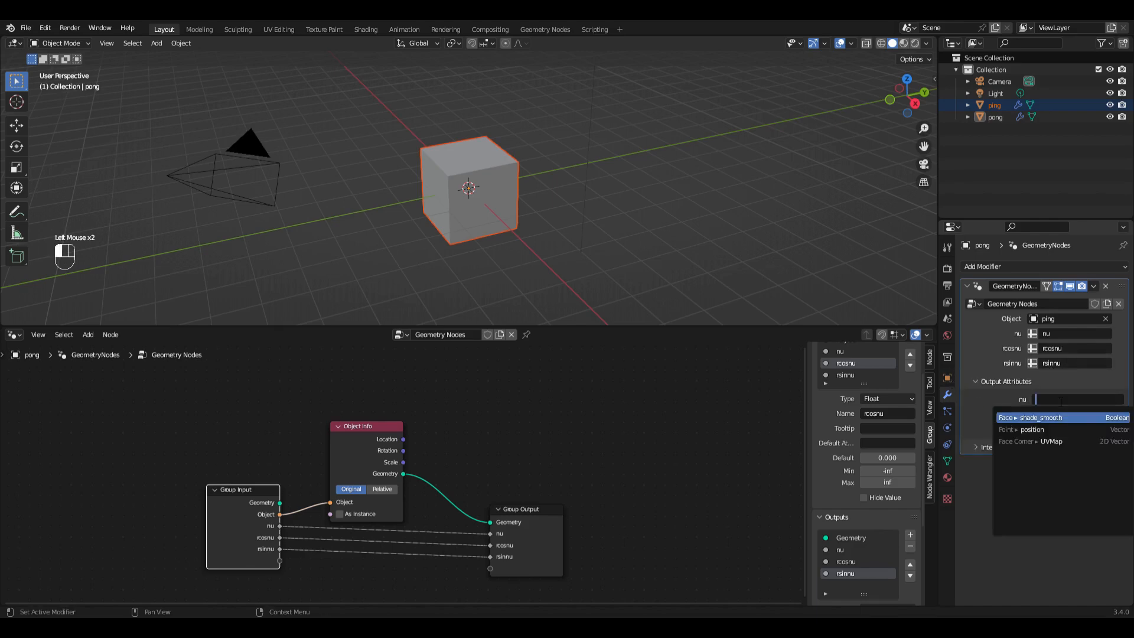
text(nu)
key(Return)
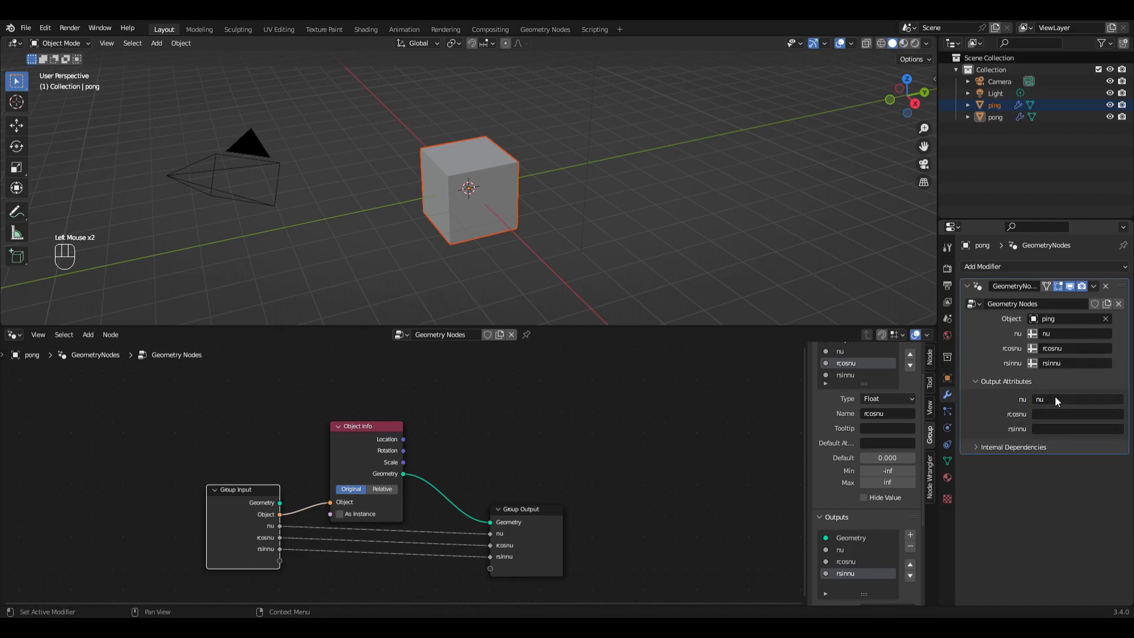
click(1072, 415)
text(rcosnu)
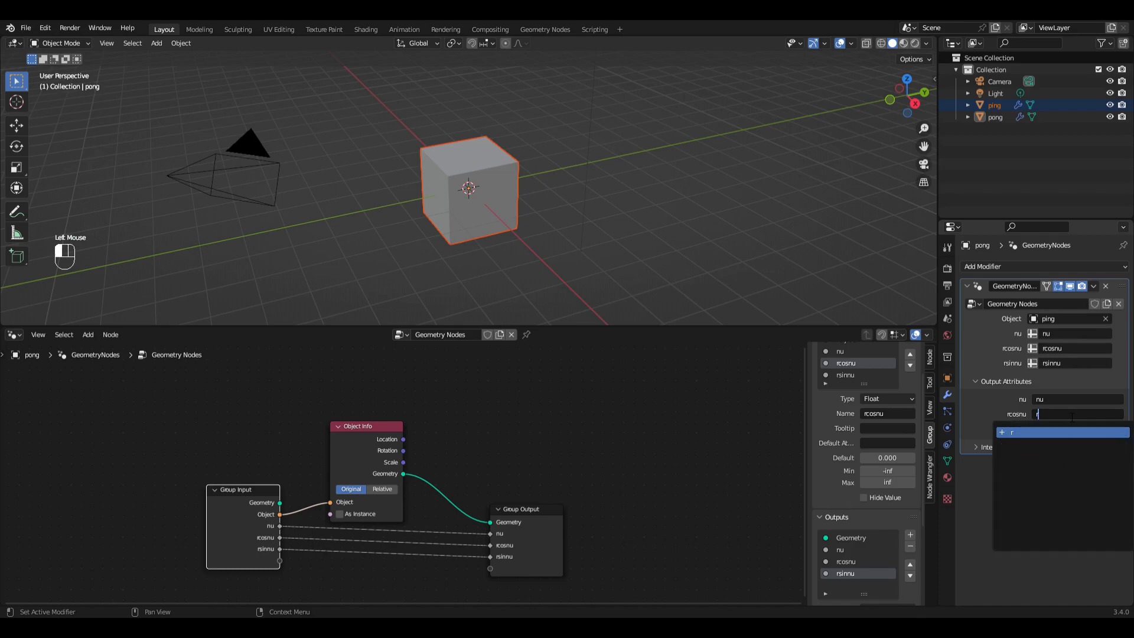
key(Return)
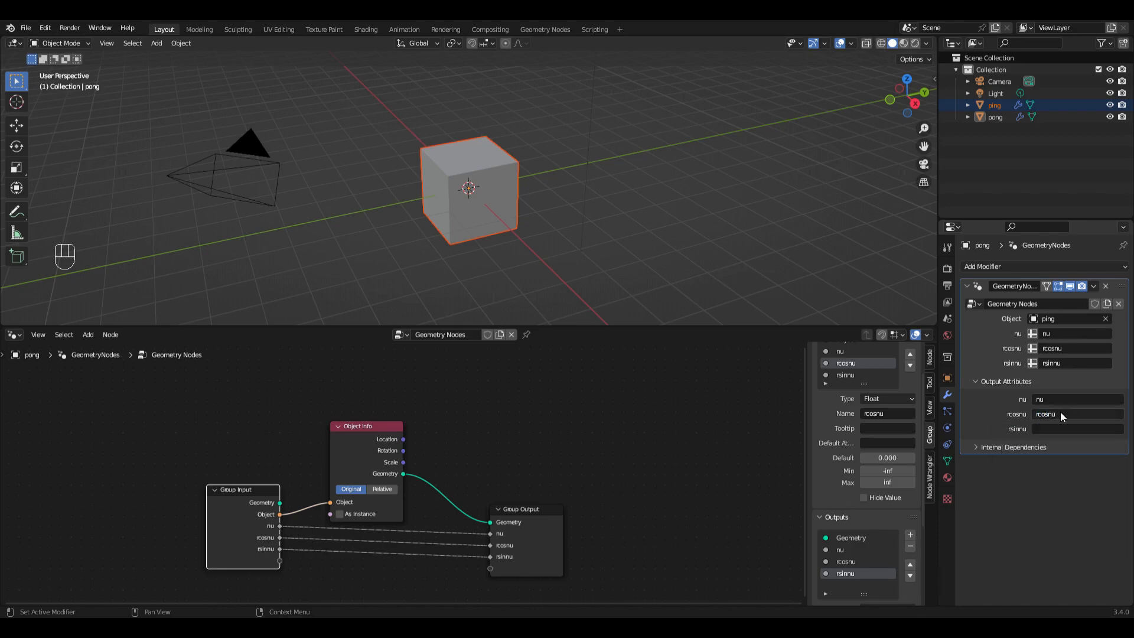
click(1046, 431)
text(rsinnu)
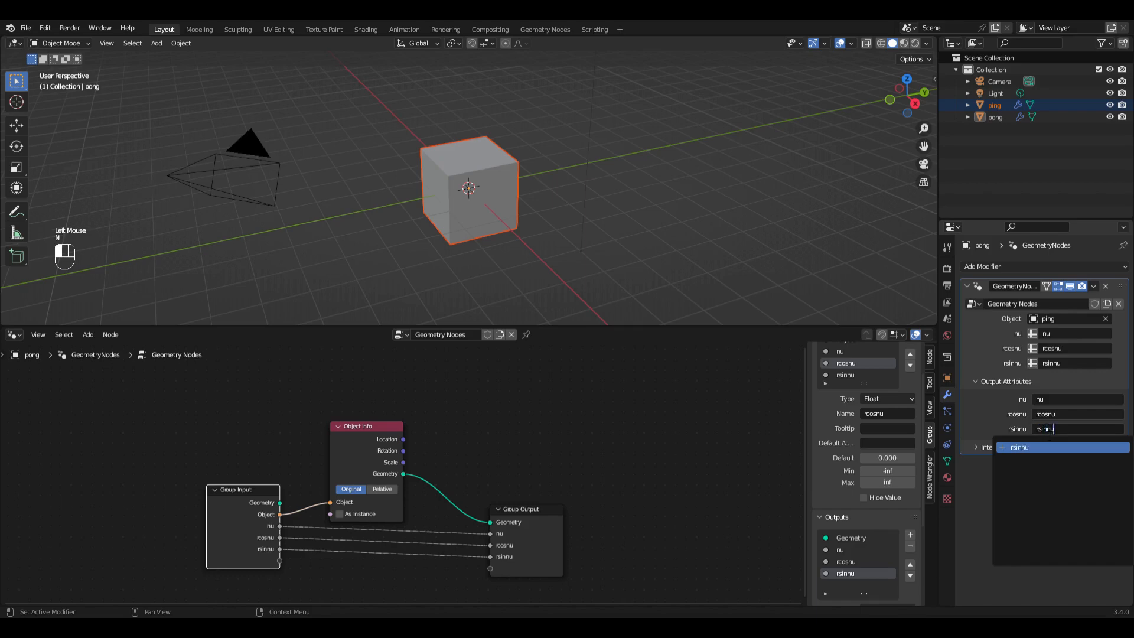
key(Return)
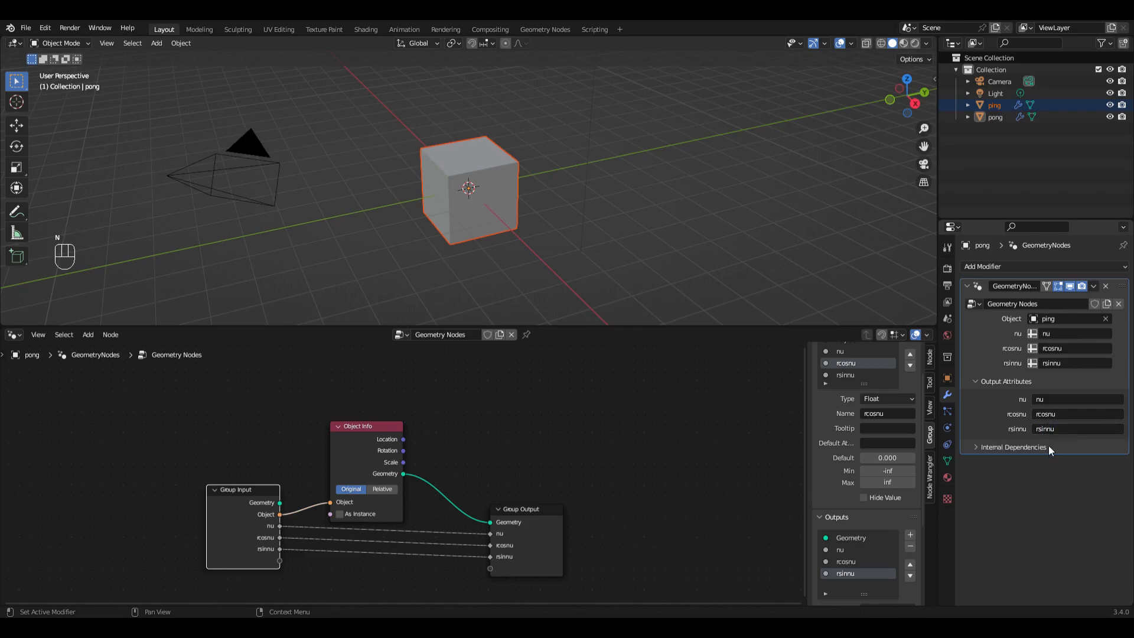
Step: In ping's node tree, add pong as an Object Info node, connect its Geometry to the Group Output and expose its object as a group input
click(980, 104)
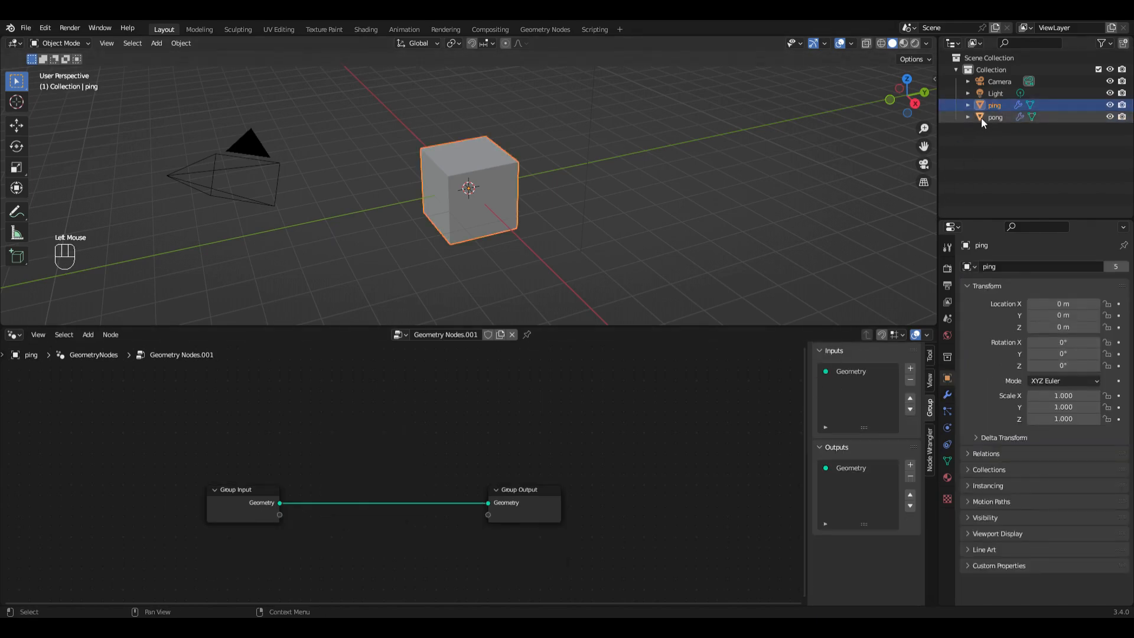
drag(981, 117, 335, 434)
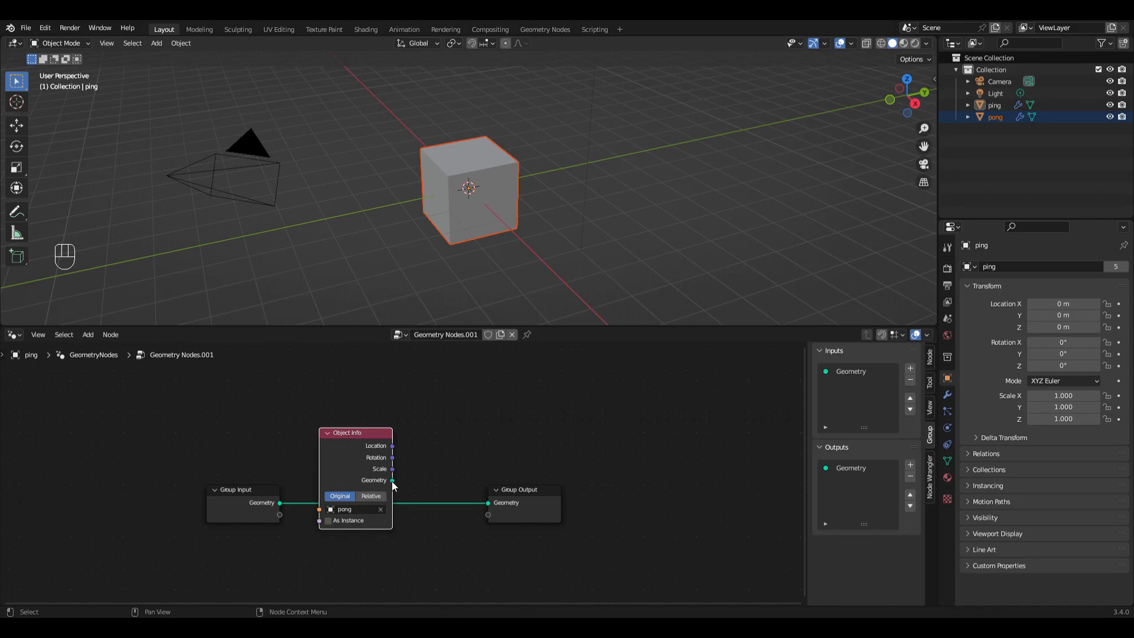
drag(392, 480, 489, 504)
drag(320, 511, 277, 515)
Step: Add an Ico Sphere node and a Scene Time node below the Group Input in ping's tree
scroll(322, 502, down, 2)
middle_drag(344, 522, 322, 460)
scroll(322, 461, up, 1)
click(88, 335)
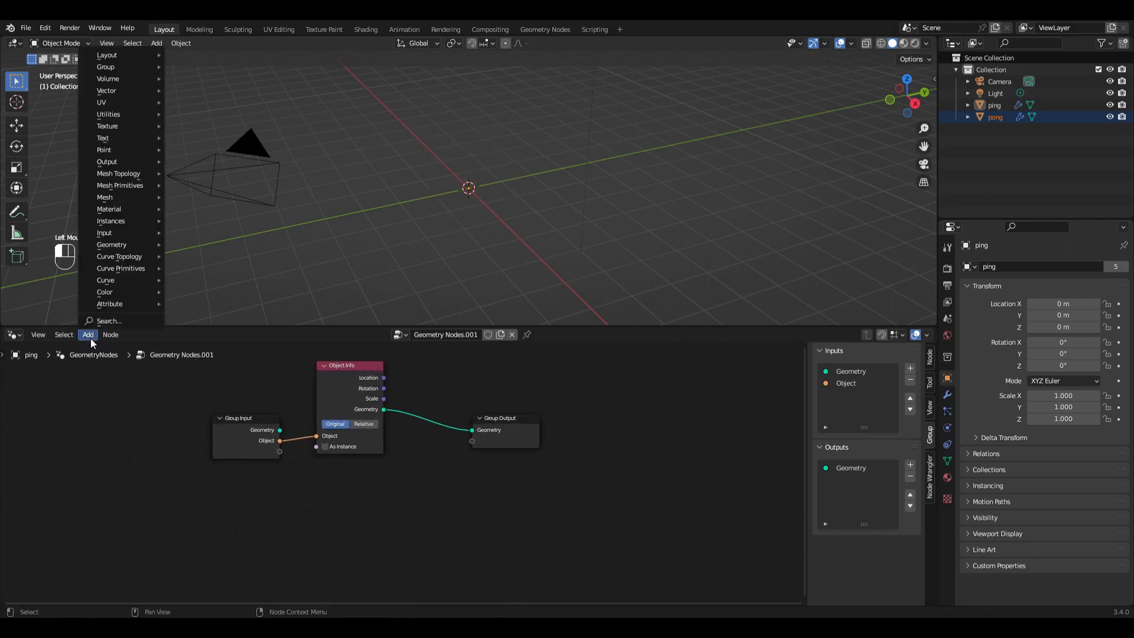
mouse_move(134, 191)
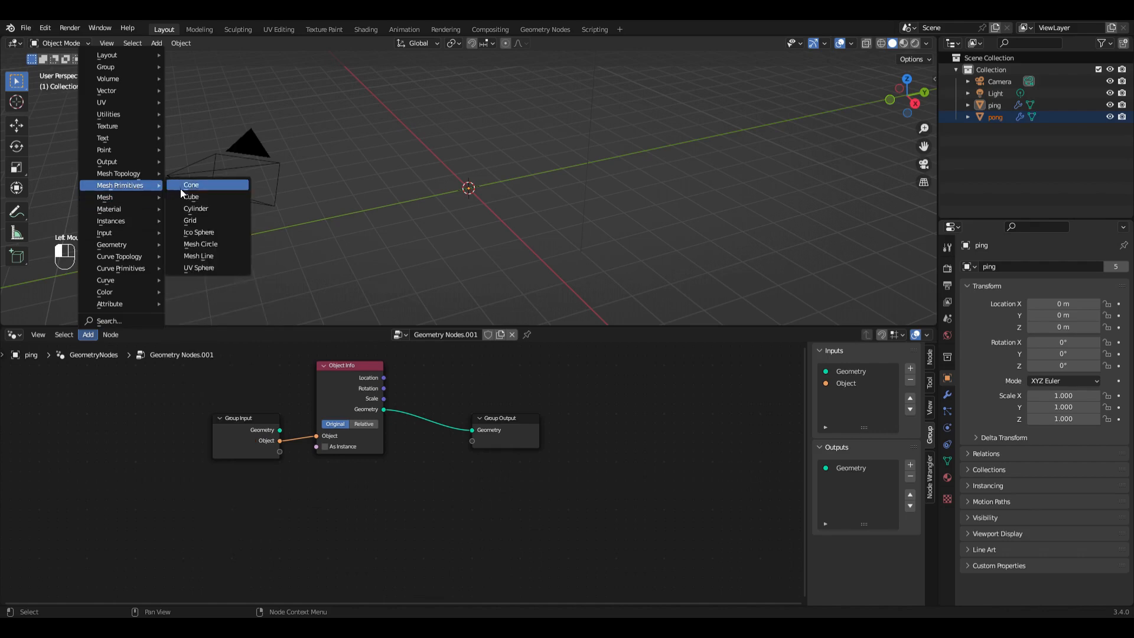
click(204, 232)
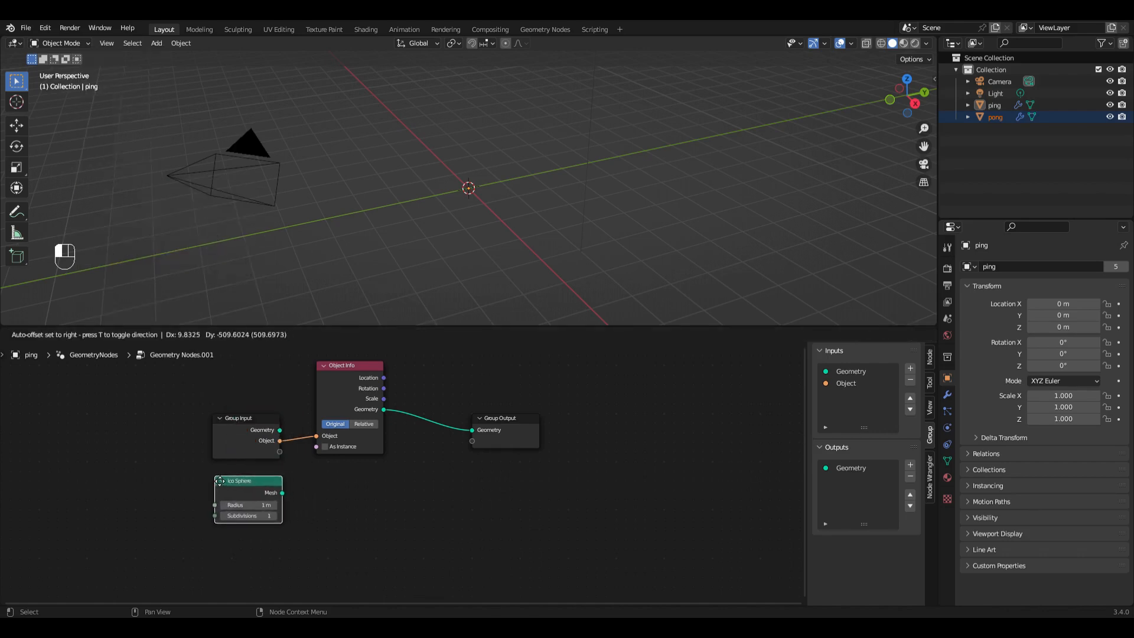
click(213, 481)
click(87, 334)
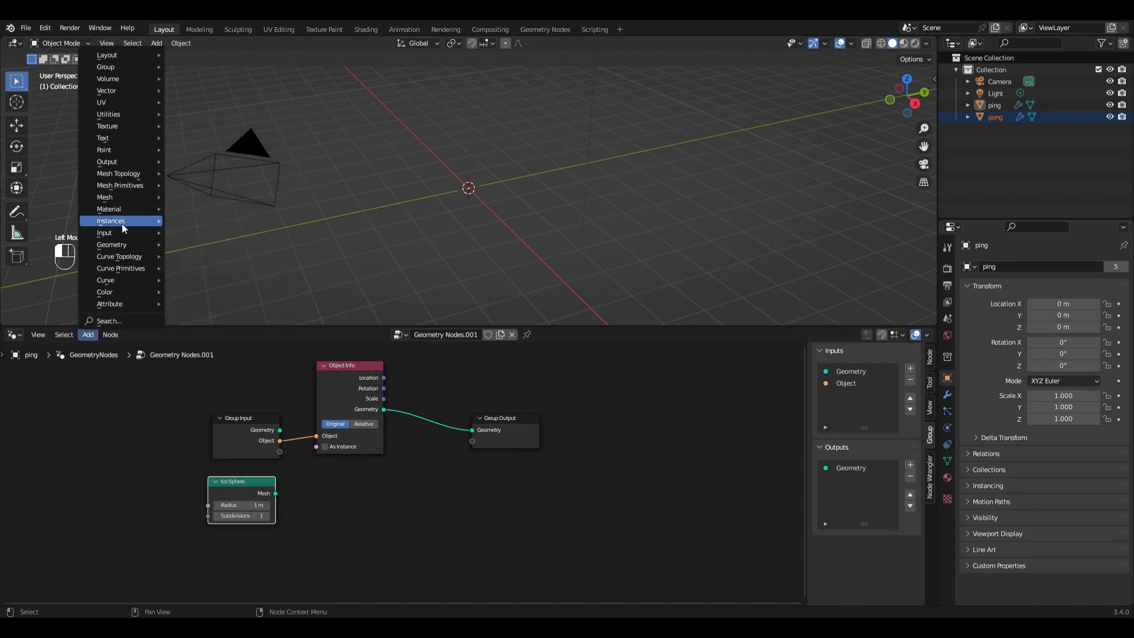
mouse_move(122, 230)
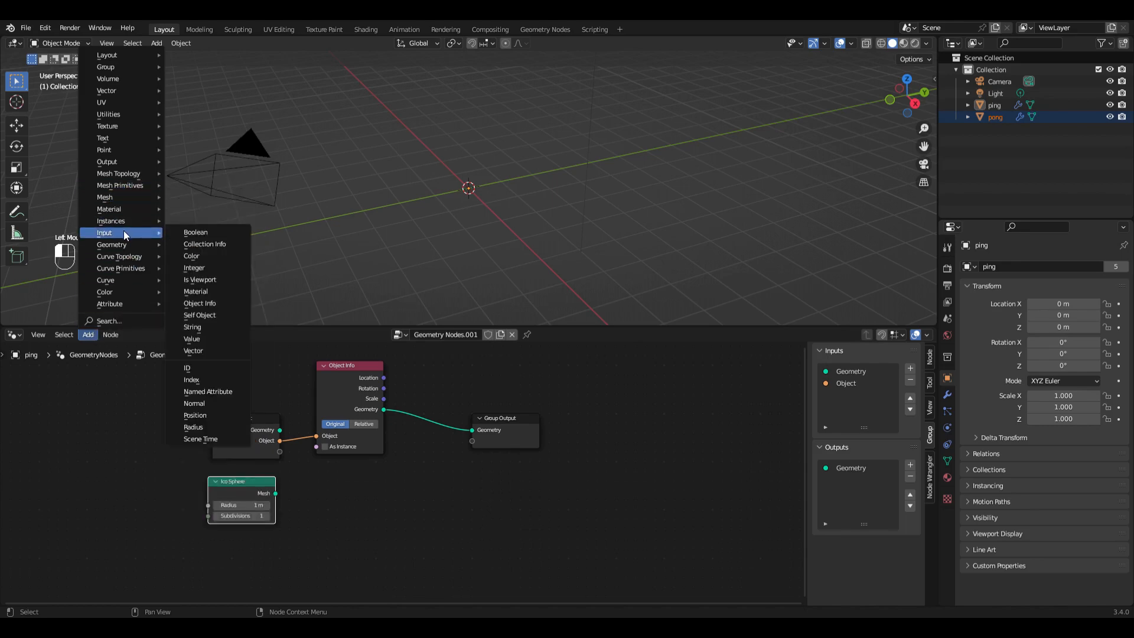
click(213, 439)
click(206, 532)
Step: Add a Compare node set to Equal, with its A input fed by the Scene Time node's Frame output
scroll(231, 559, down, 1)
middle_drag(226, 570, 185, 504)
scroll(255, 501, up, 2)
drag(228, 488, 282, 472)
text(com)
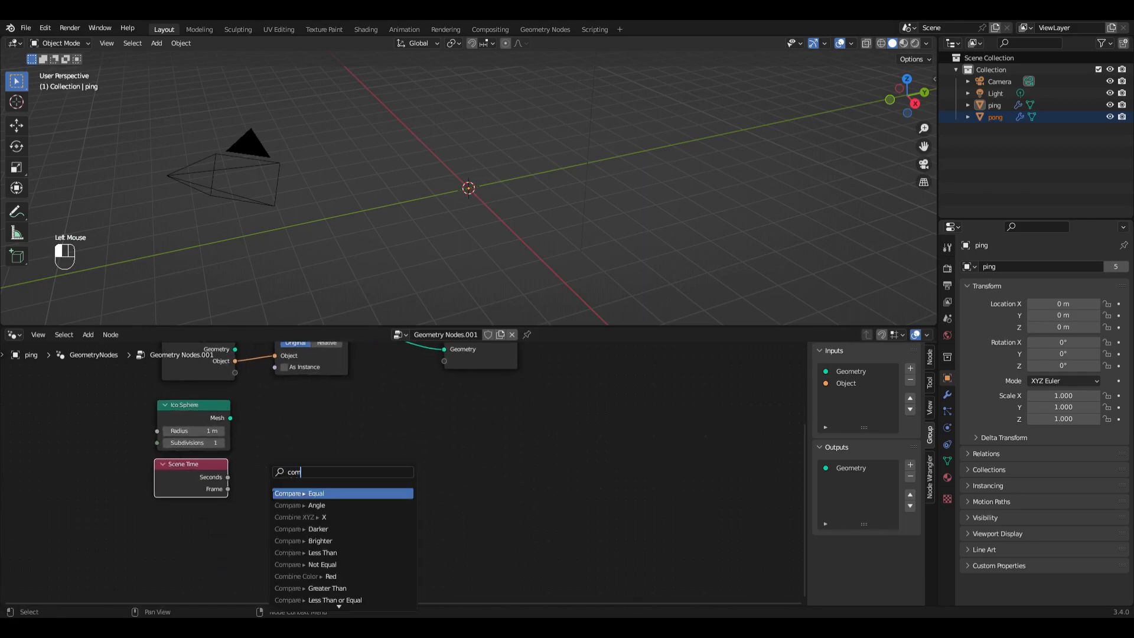
click(296, 494)
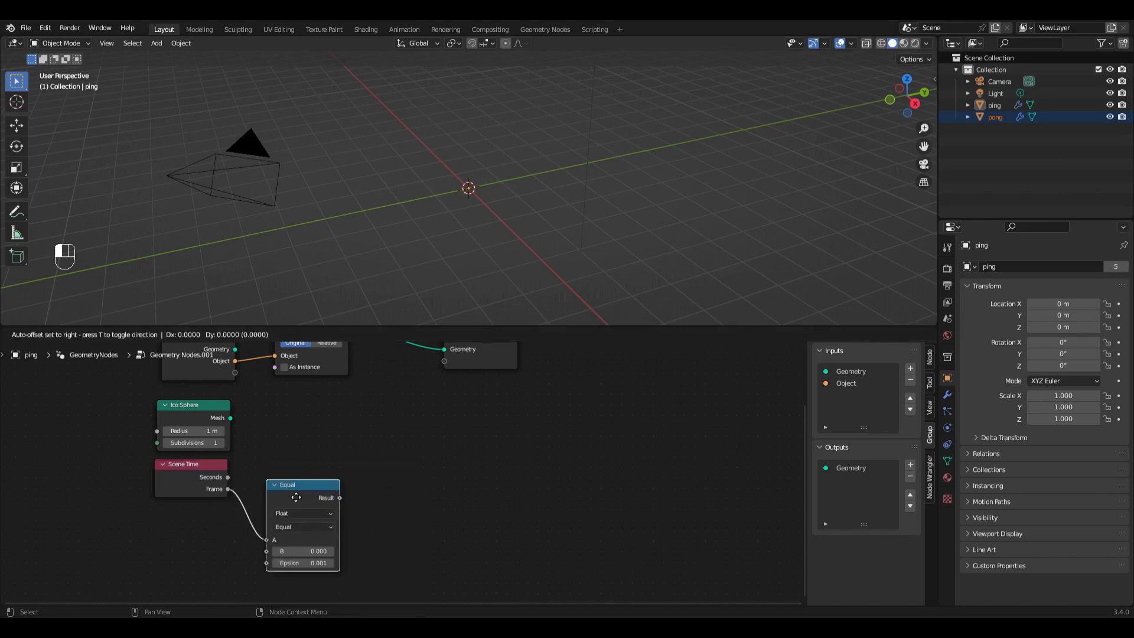
click(280, 467)
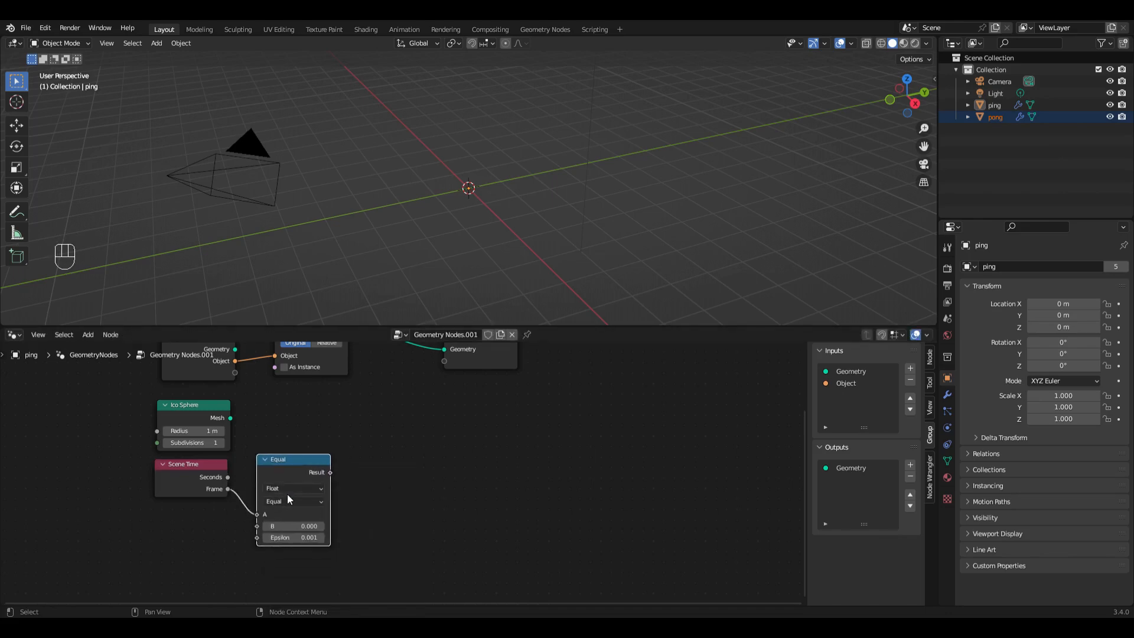
Step: Set the Equal node to compare integers, with Frame as A and 1 as B
click(288, 489)
click(277, 511)
drag(227, 489, 257, 515)
click(297, 532)
click(298, 532)
text(1)
key(Return)
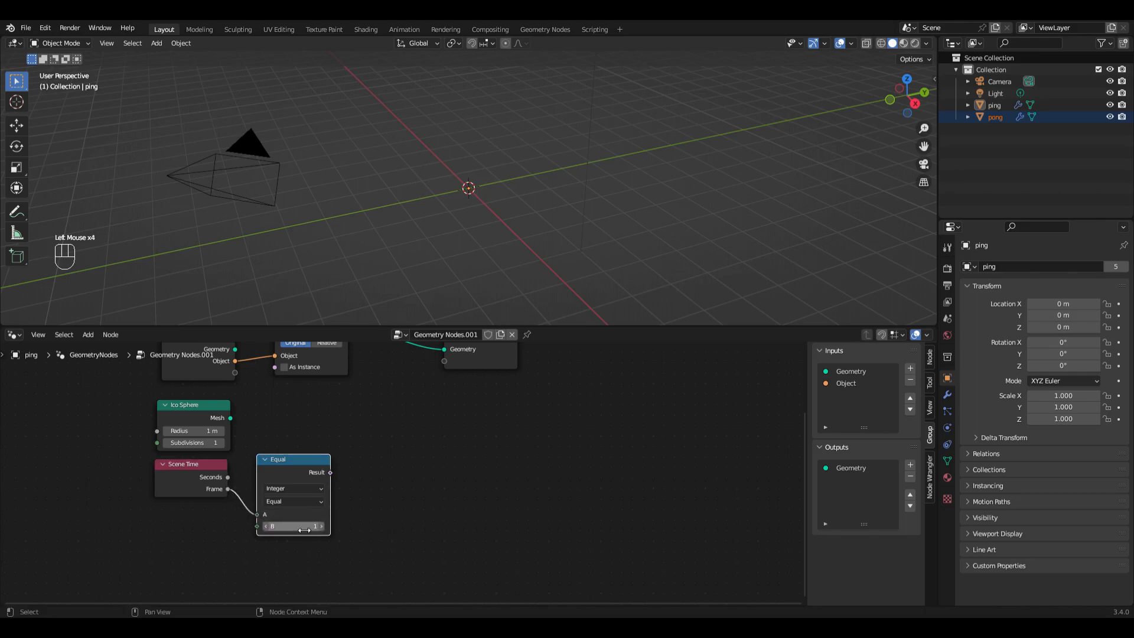
Step: Add a Geometry Switch node beside the Equal node, controlled by the Equal node's Result
drag(331, 472, 407, 473)
text(sw)
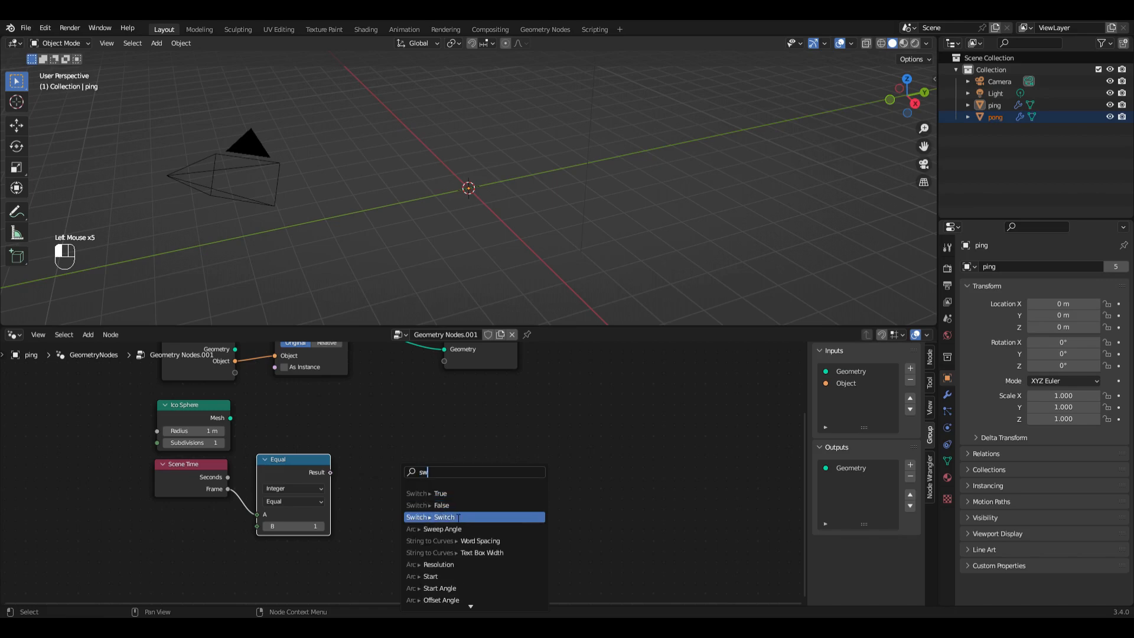
click(443, 517)
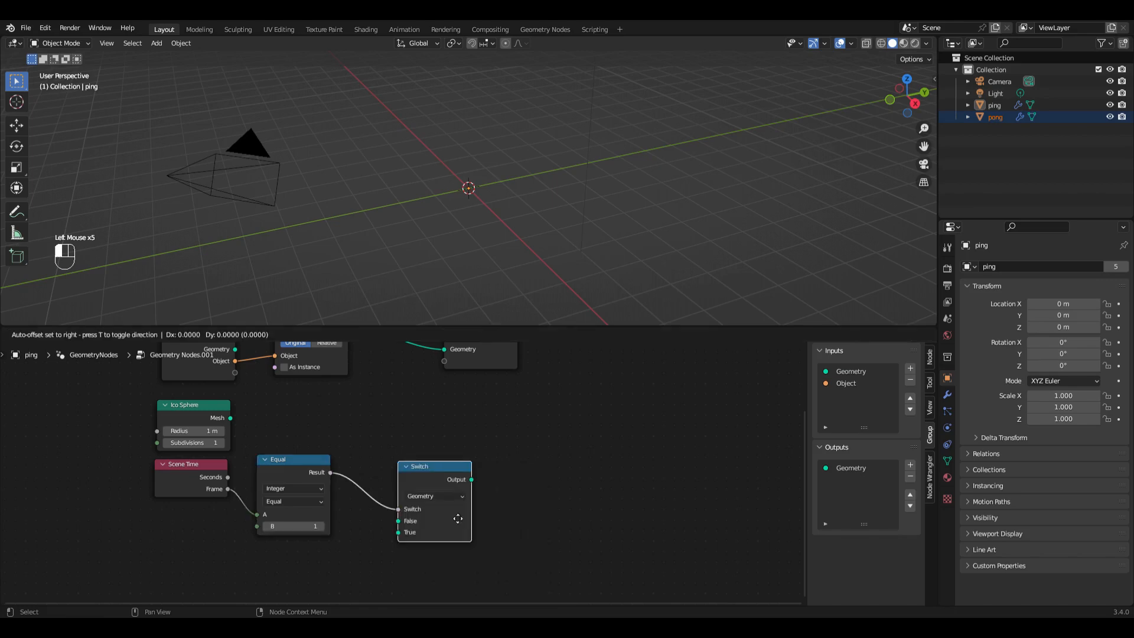
click(406, 503)
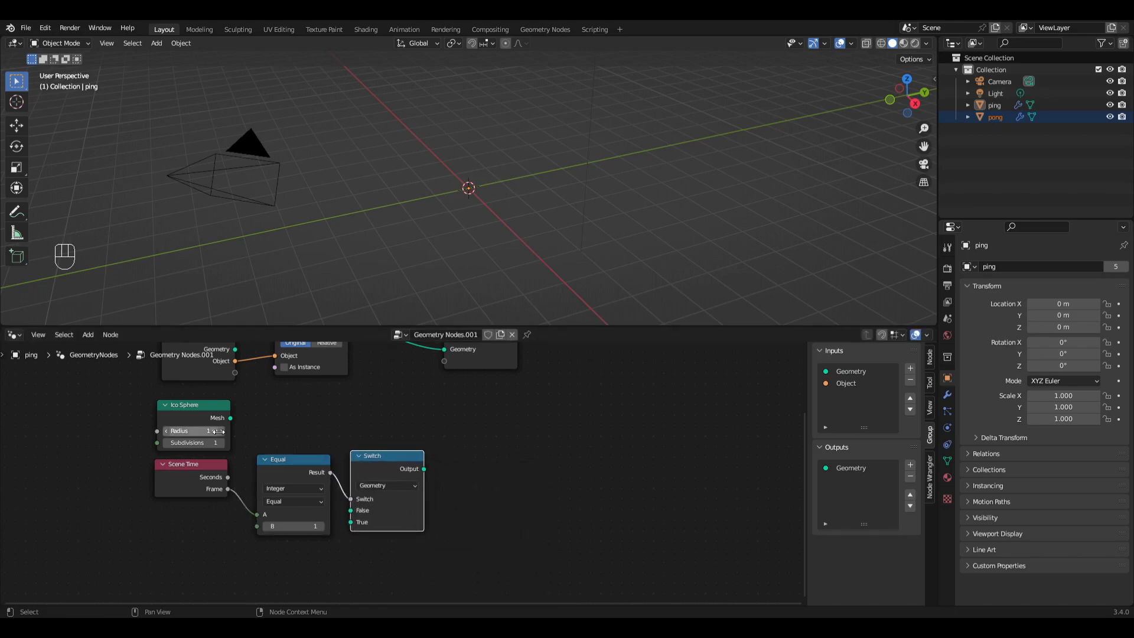
Step: Move the Ico Sphere below the Equal node, then connect its Mesh to the Switch's True input and the Object Info's Geometry to False
drag(197, 409, 352, 523)
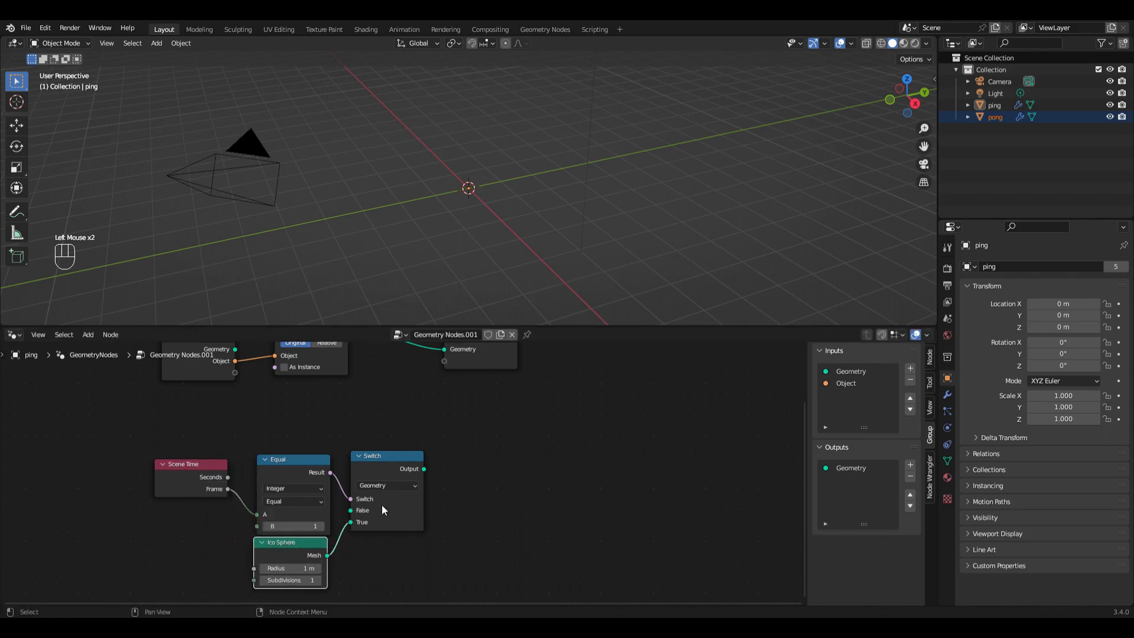
scroll(391, 447, down, 3)
drag(318, 370, 361, 536)
drag(381, 493, 394, 491)
scroll(397, 490, down, 3)
scroll(398, 491, up, 1)
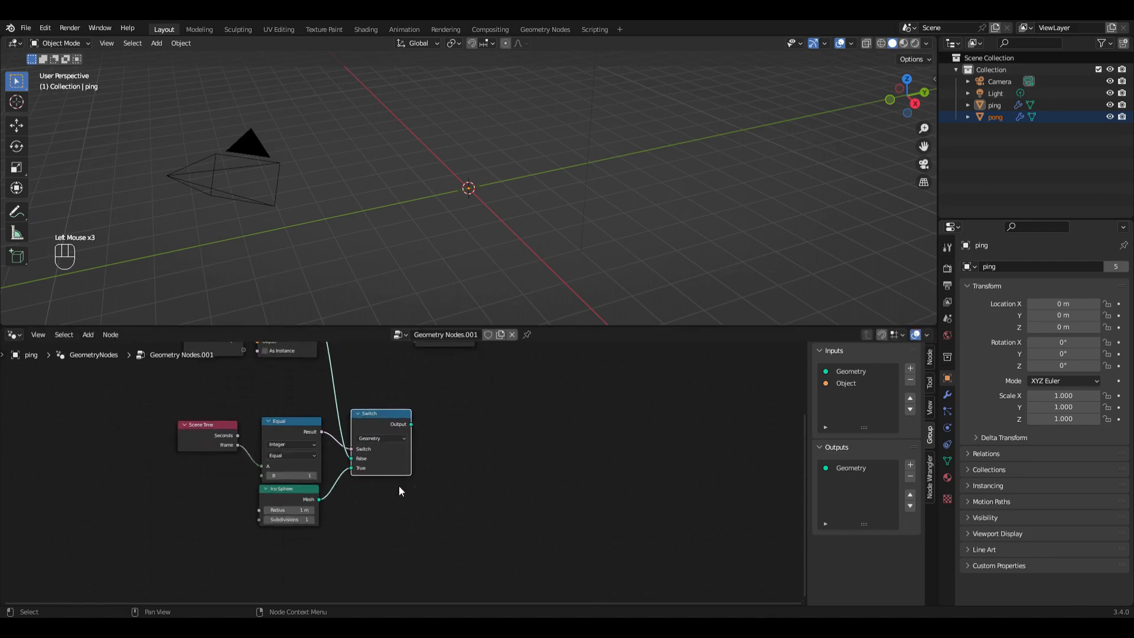
Step: Duplicate the Switch node below the original, set the copy to Float and connect the Equal node's Result to its Switch input
key(ctrl+shift+d)
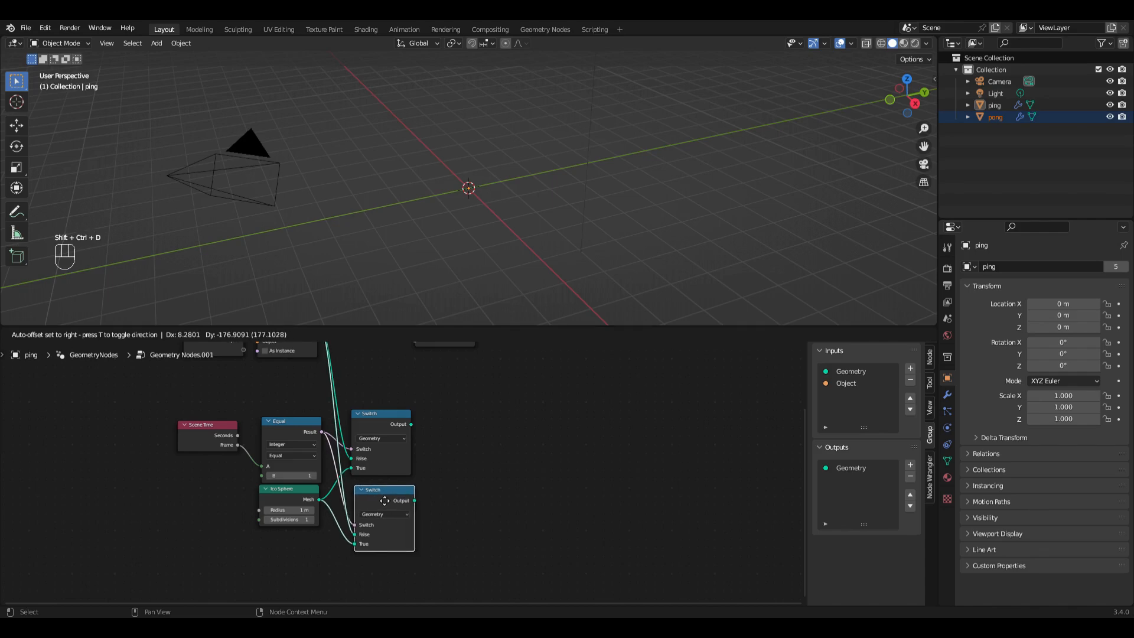
click(384, 500)
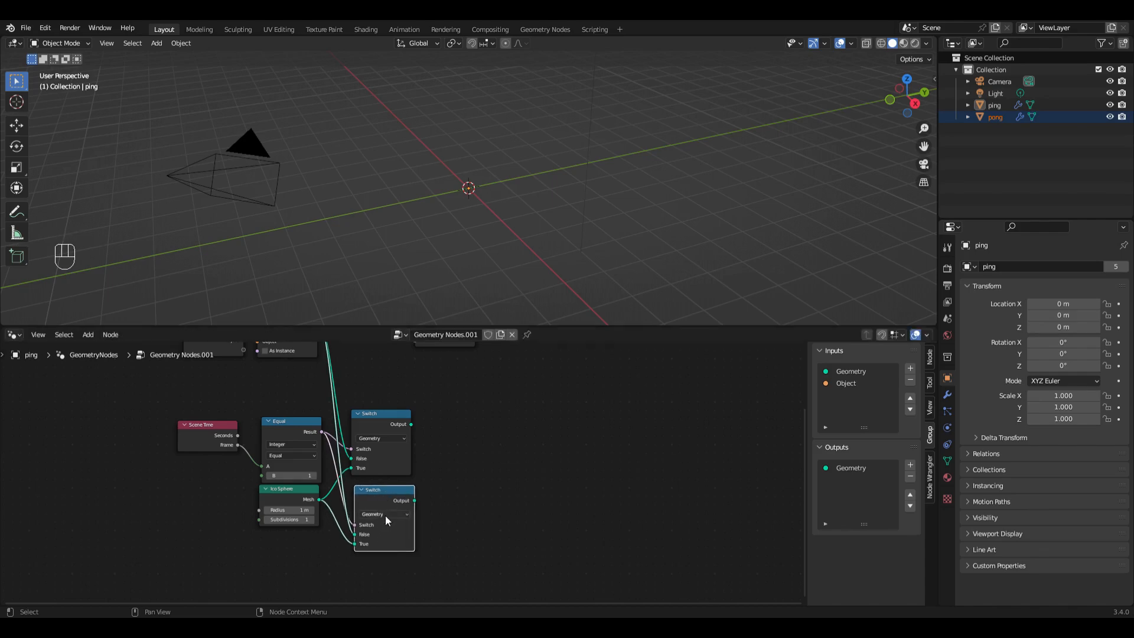
click(385, 514)
click(395, 502)
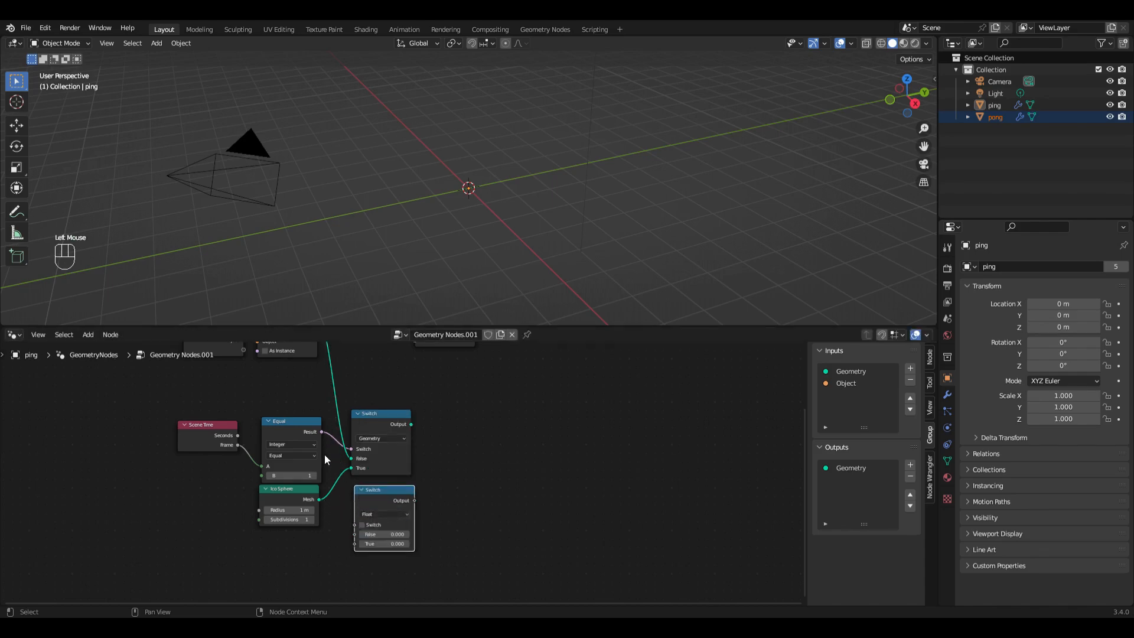
drag(321, 431, 354, 524)
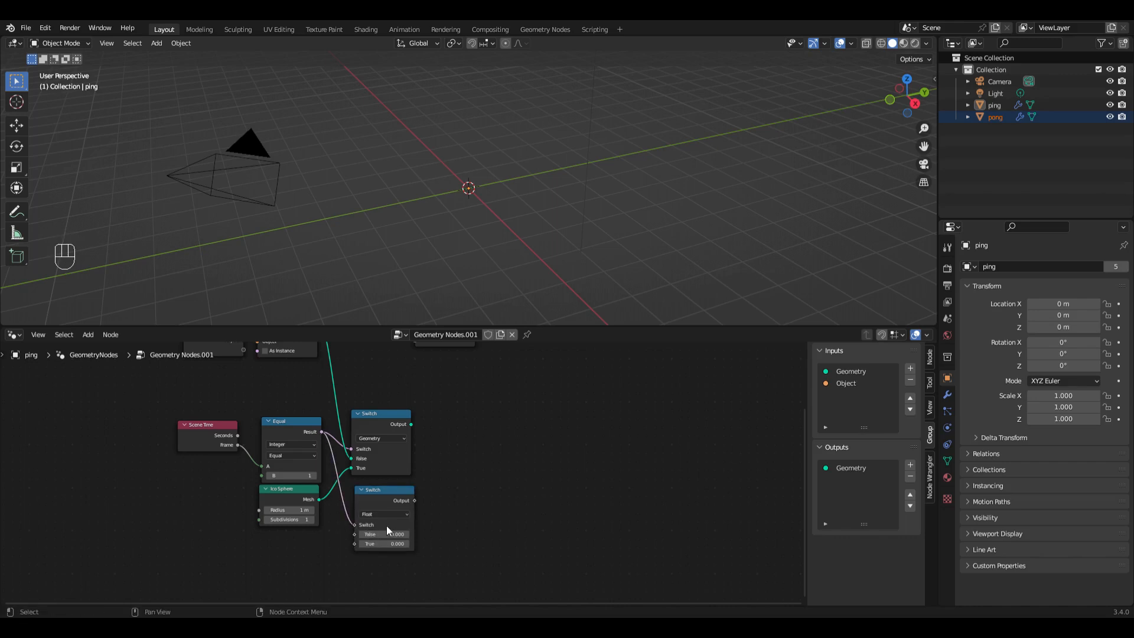
drag(354, 534, 340, 589)
click(410, 579)
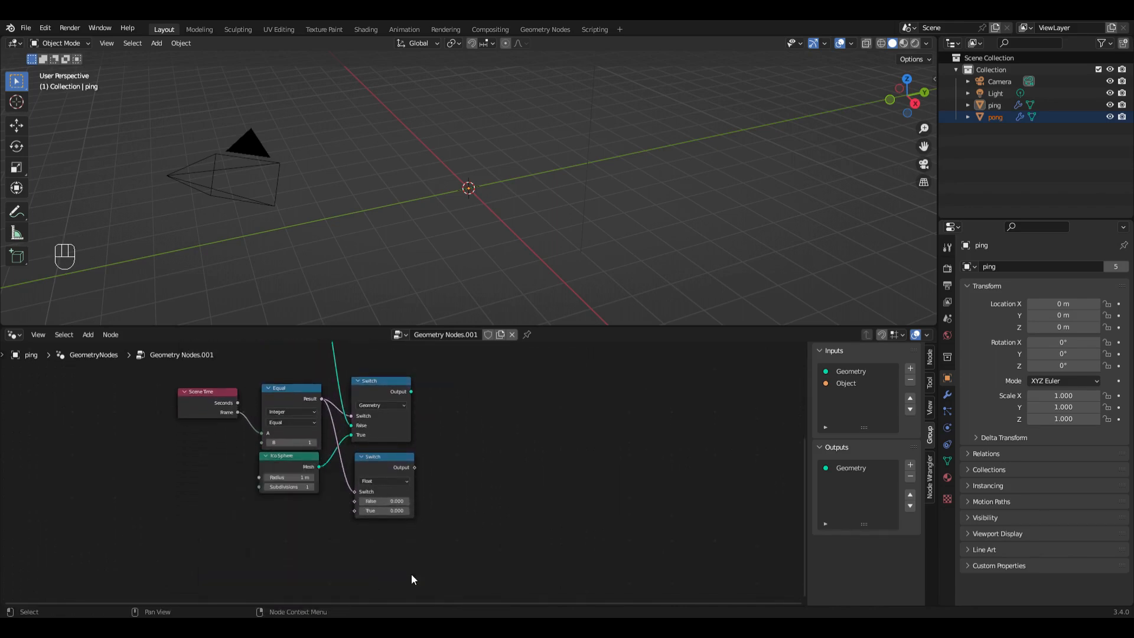
Step: Add three Float inputs to the node group and name them nu, rcosnu and rsinnu
click(910, 368)
click(910, 368)
click(910, 368)
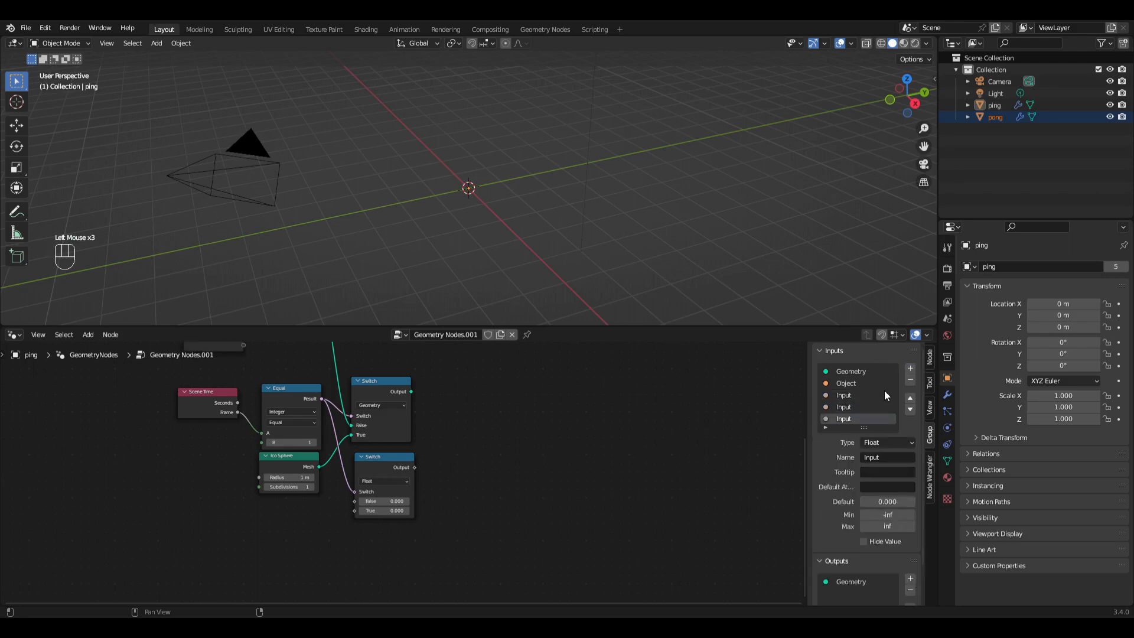
click(841, 397)
double_click(841, 397)
text(nu)
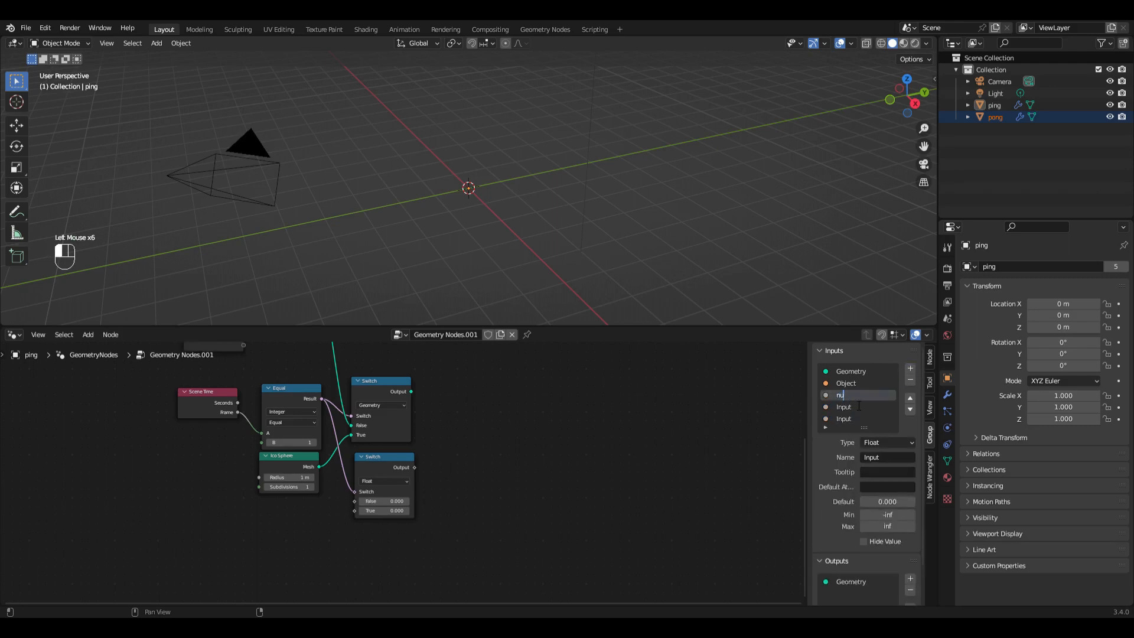
double_click(846, 407)
text(rcosnu)
key(Return)
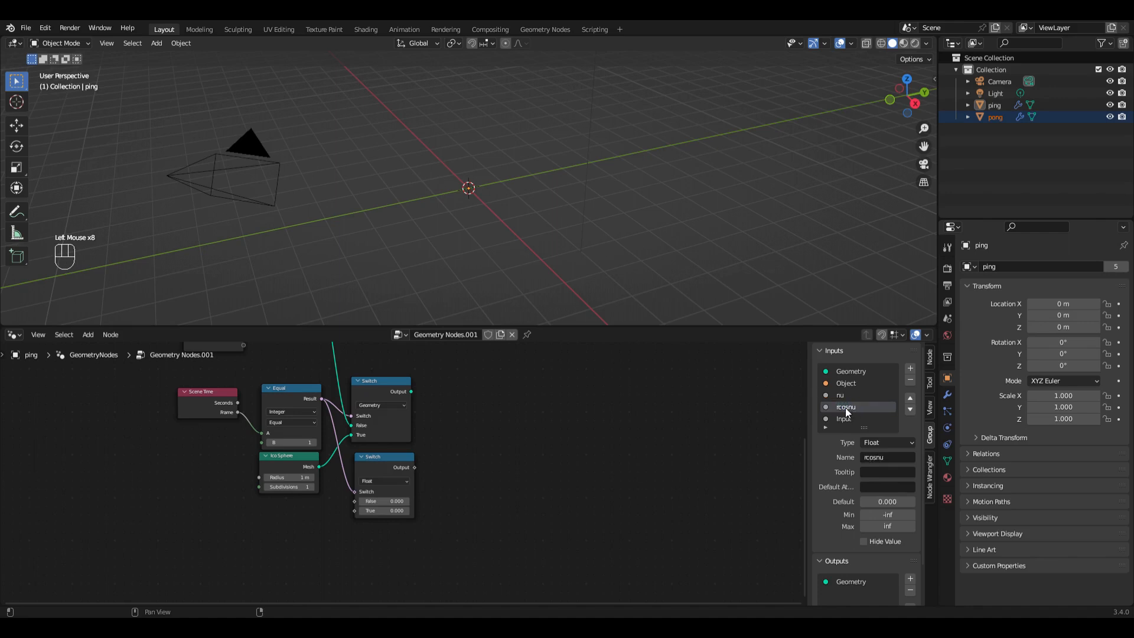
double_click(852, 423)
text(rsinnu)
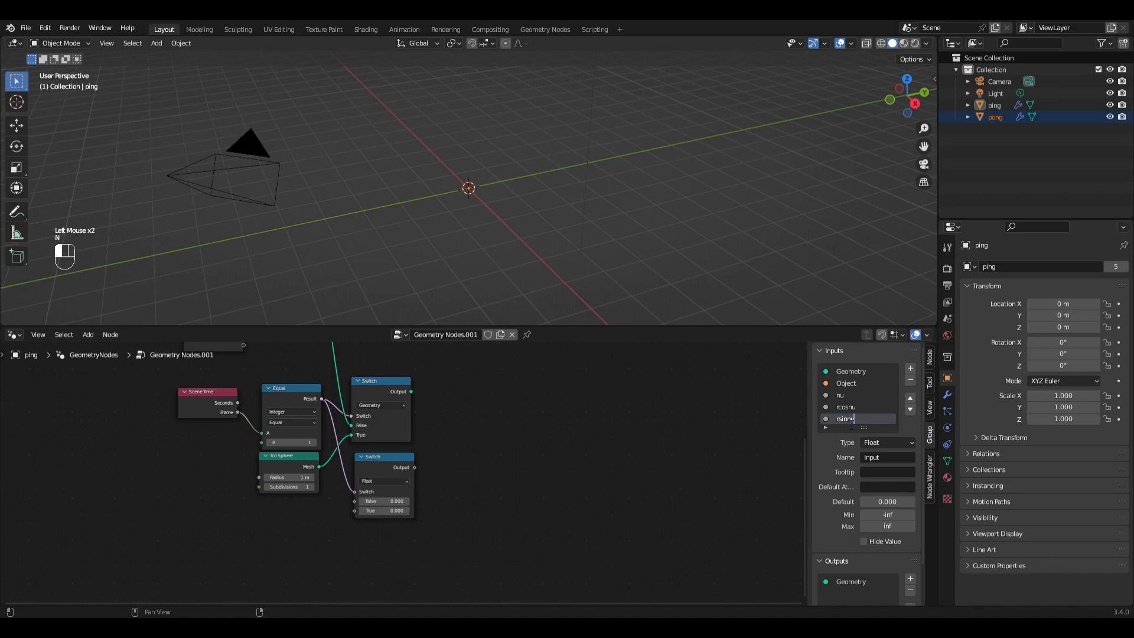
key(Return)
Step: Add three outputs to the node group and name them nu, rcosnu and rsinnu
scroll(876, 517, down, 3)
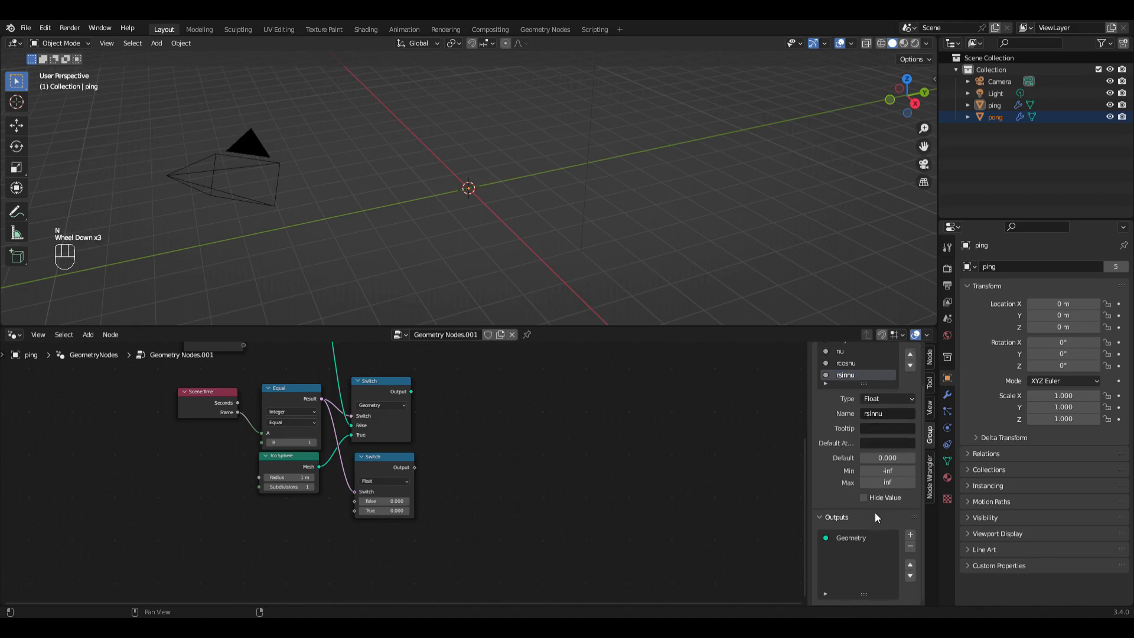
click(910, 534)
click(910, 534)
click(910, 535)
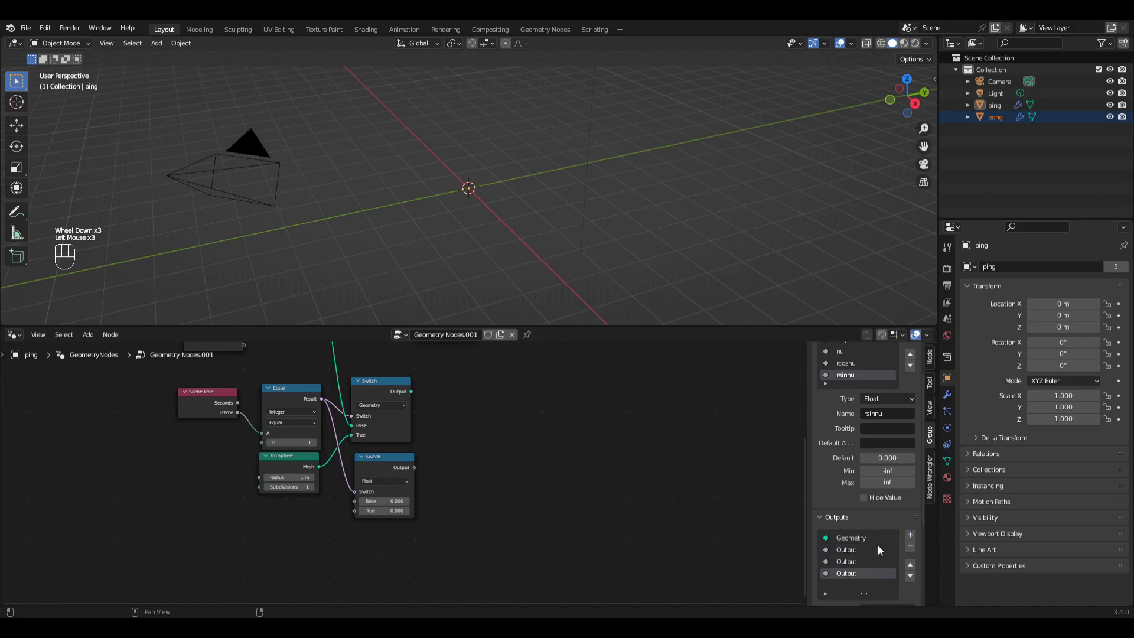
double_click(860, 554)
text(nu)
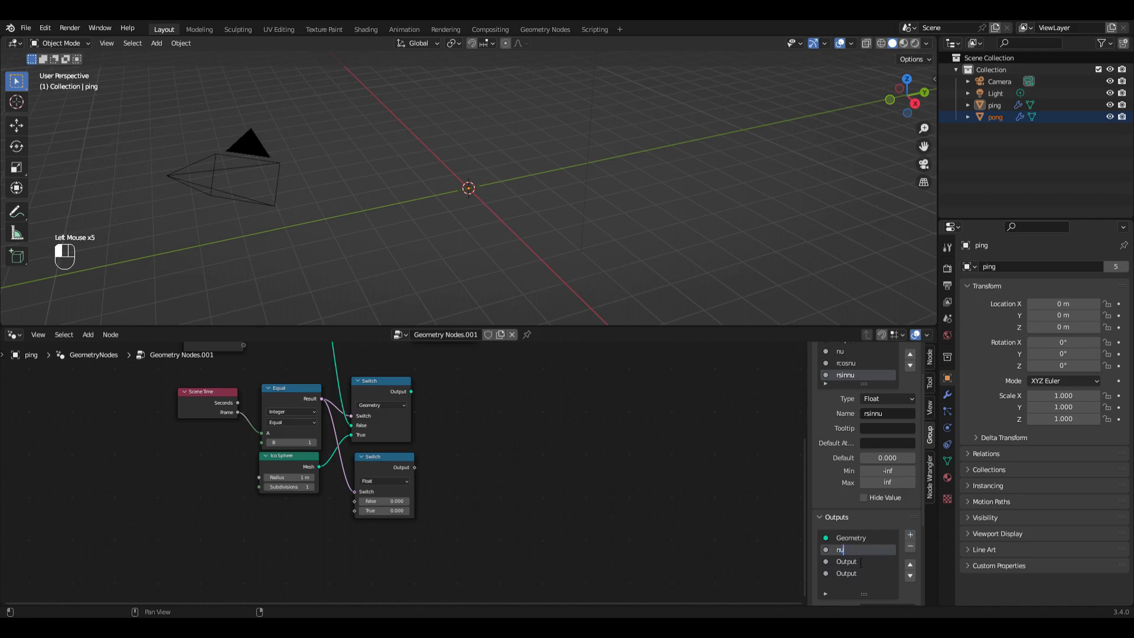
double_click(853, 563)
text(rcosnu)
key(Return)
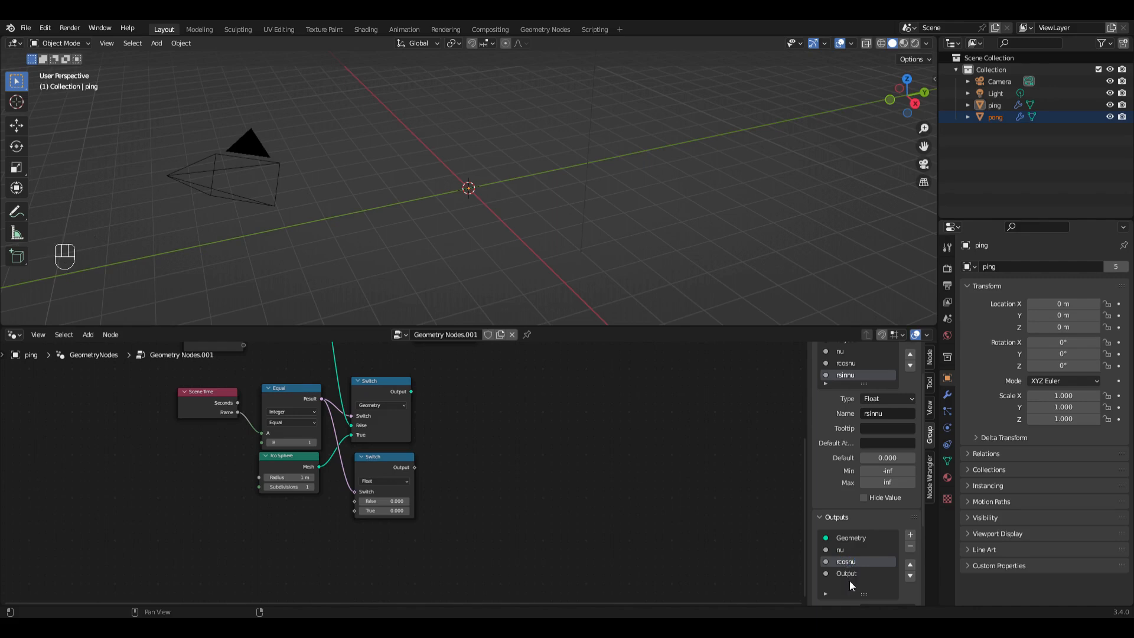
double_click(849, 573)
text(rsinnu)
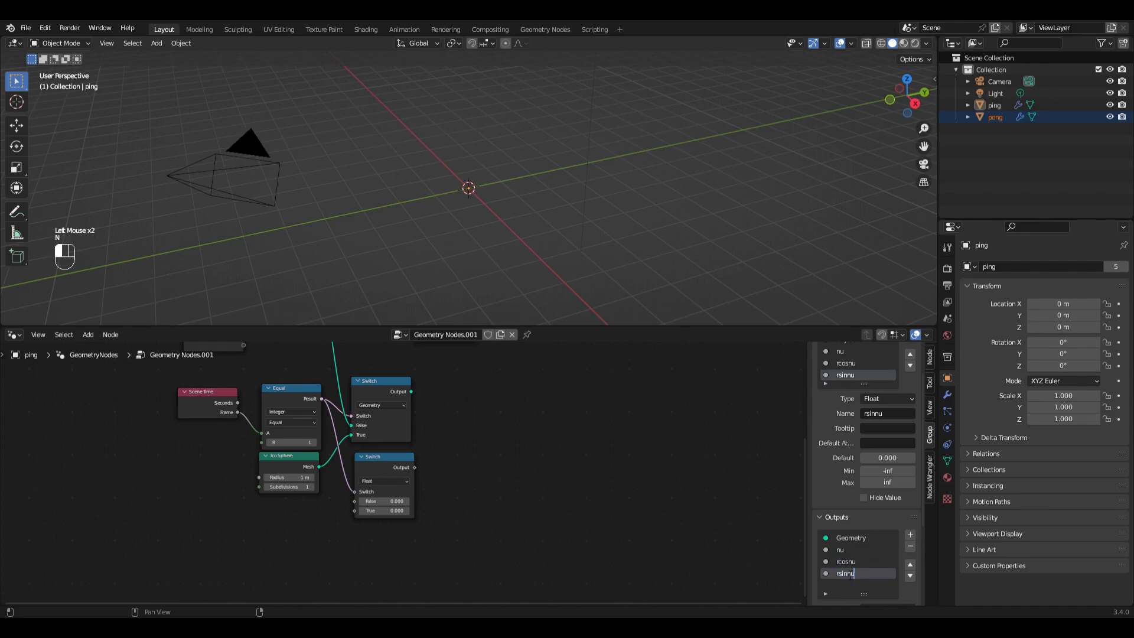
key(Return)
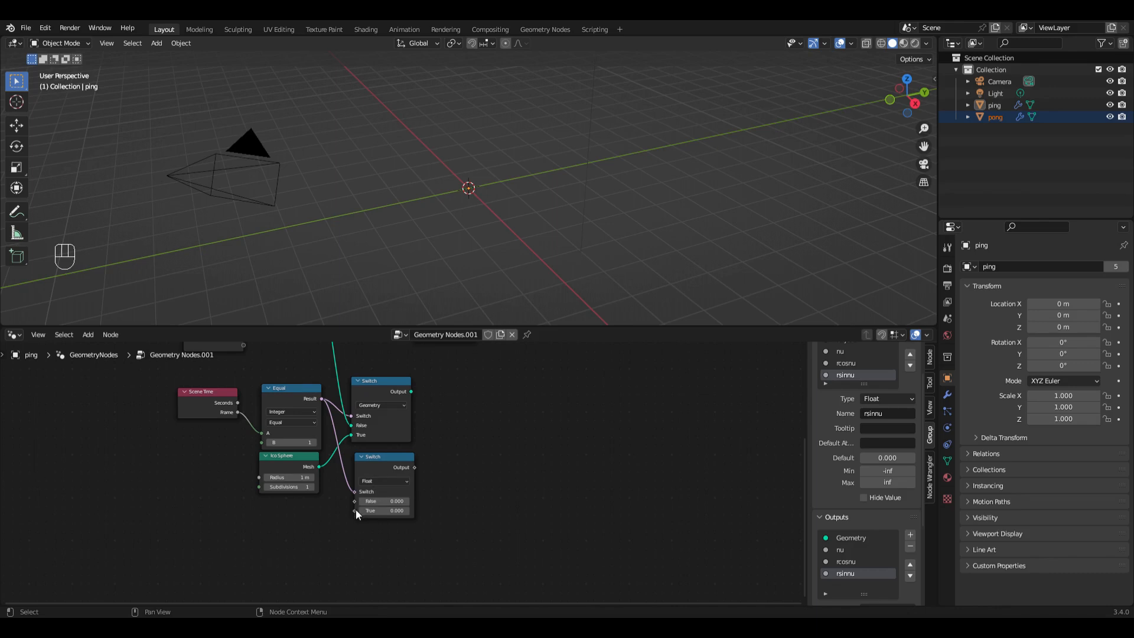
Step: Add a Value node labelled nu0 into the Float Switch's True input, and connect the Group Input's nu to False
drag(353, 510, 233, 541)
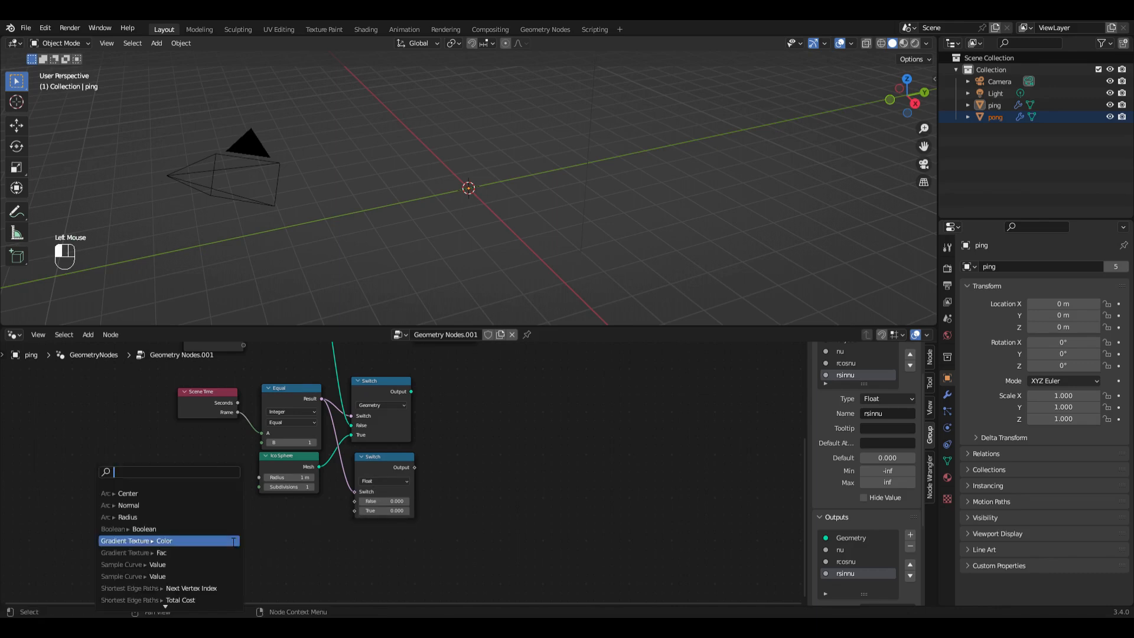
text(valu)
key(Return)
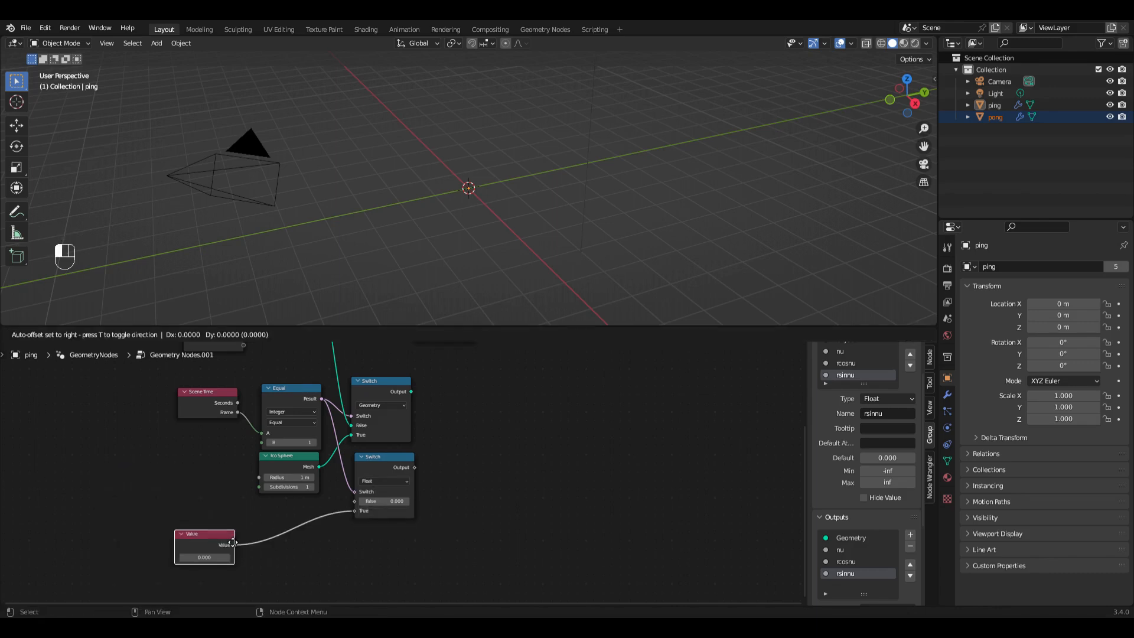
key(F2)
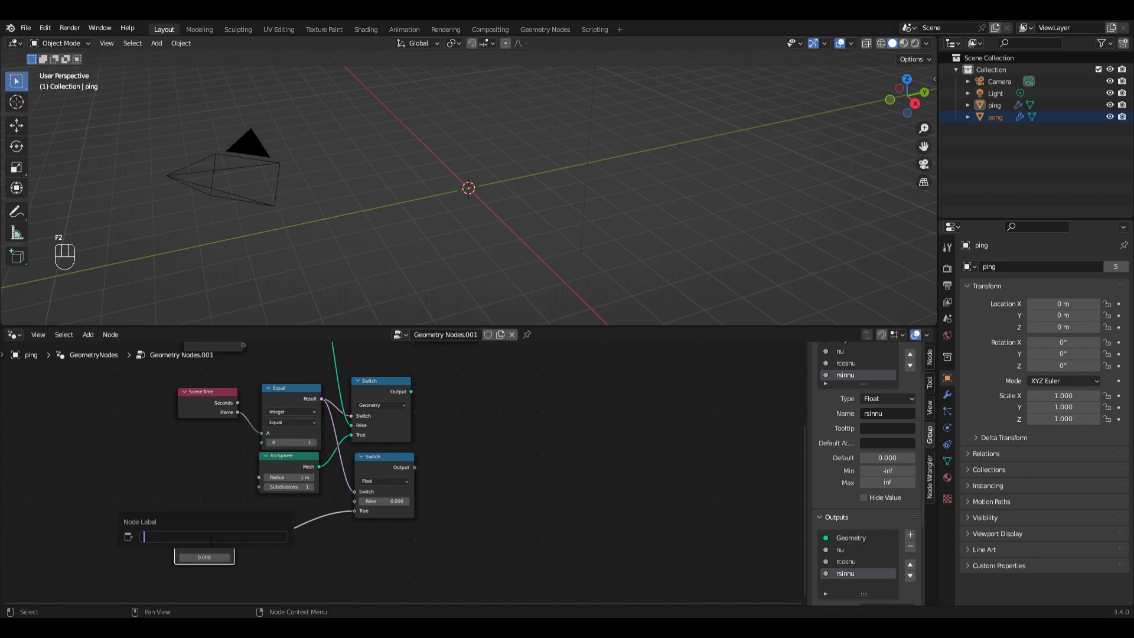
text(nu0)
key(Return)
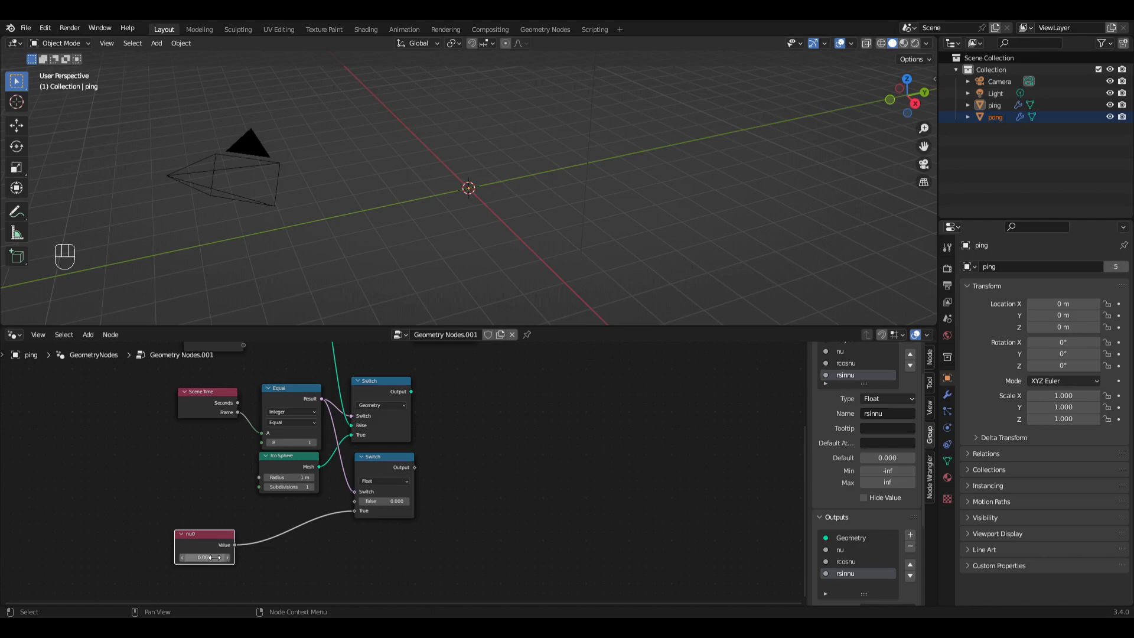
click(217, 561)
click(160, 549)
drag(203, 538, 215, 520)
drag(354, 501, 244, 379)
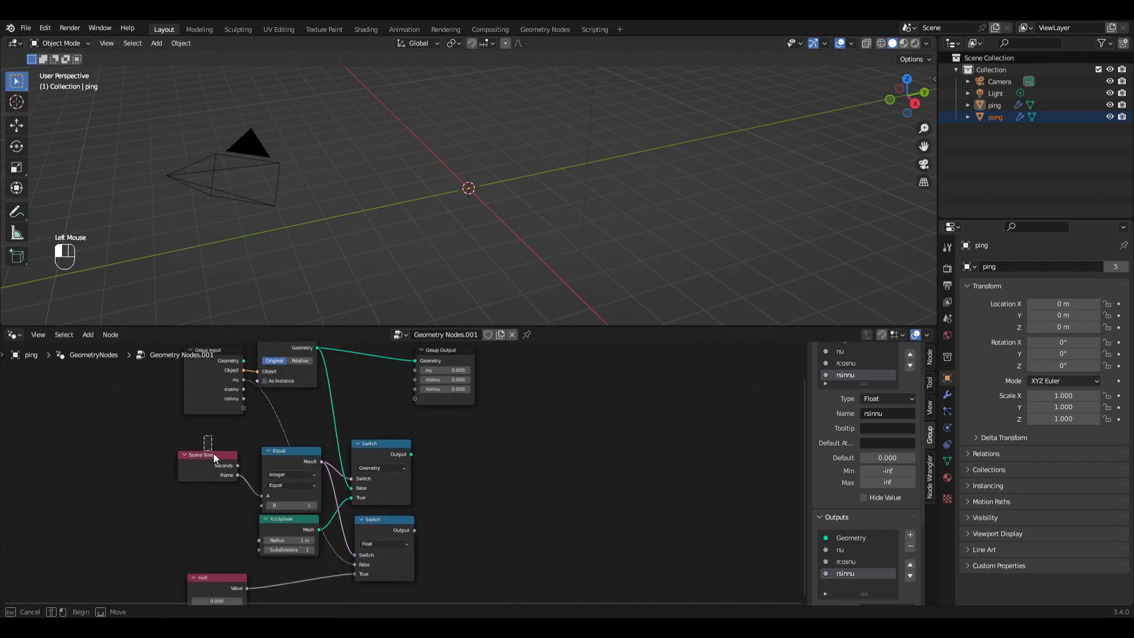
Step: Move the Scene Time, Equal and Ico Sphere nodes away from the Switch nodes, then nudge the Geometry Switch and nu0 nodes upward
drag(206, 436, 282, 553)
drag(281, 456, 195, 446)
click(190, 442)
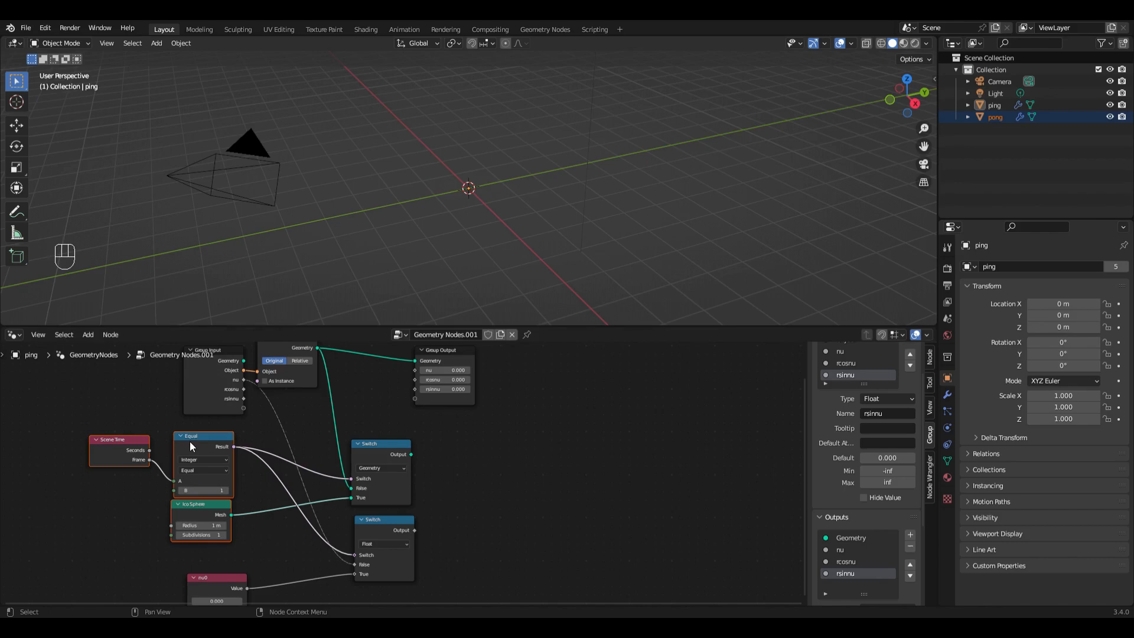
drag(368, 451, 378, 438)
scroll(304, 568, down, 1)
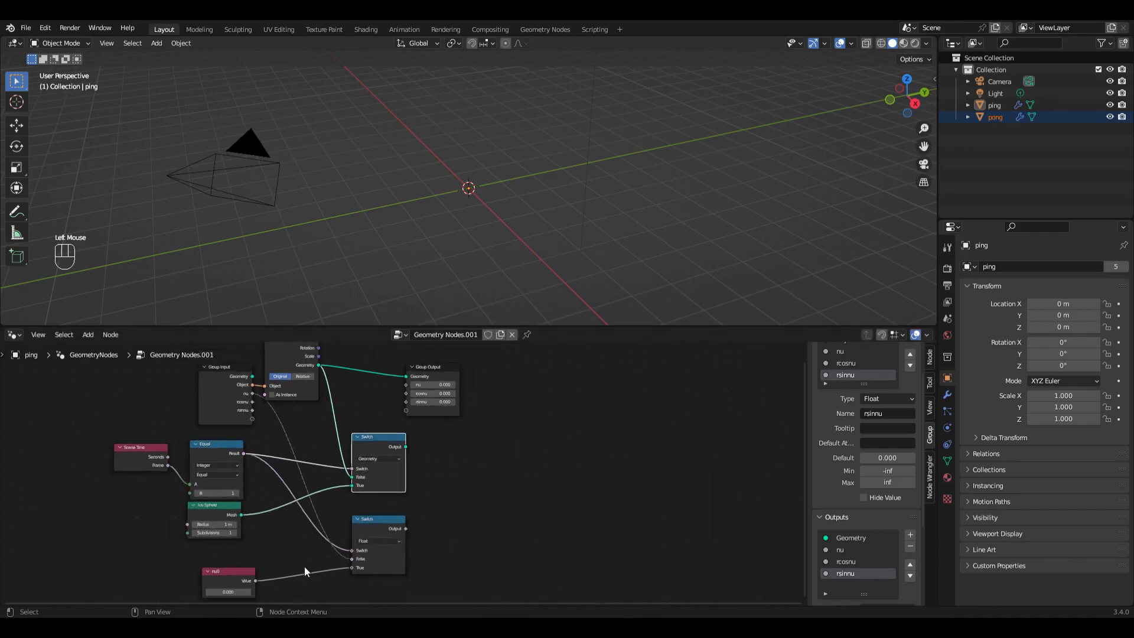
scroll(325, 563, right, 3)
scroll(329, 562, up, 1)
drag(103, 585, 109, 566)
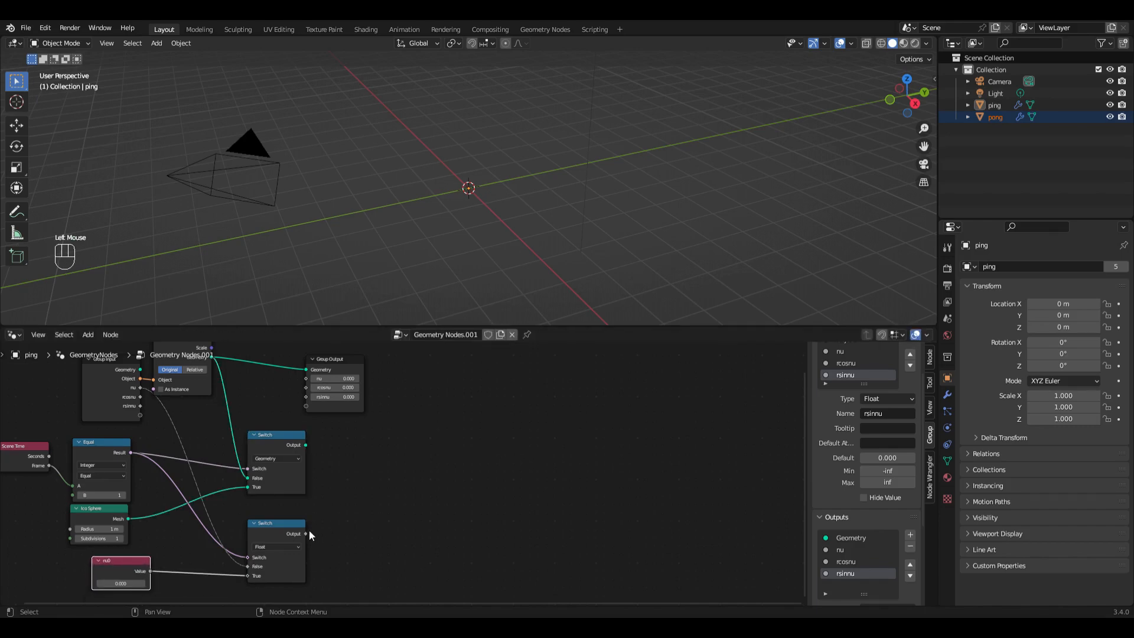
Step: Add a Cosine node fed by the Float Switch's Output, followed by a Multiply node fed by the Cosine's Value
drag(305, 533, 326, 531)
text(cos)
key(Return)
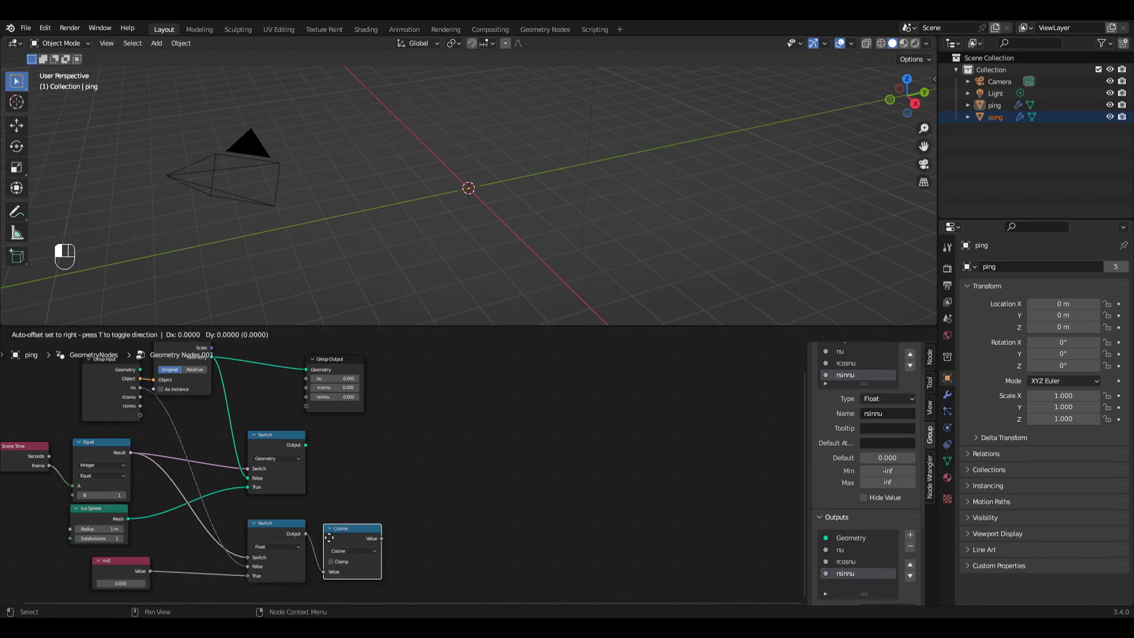
click(329, 537)
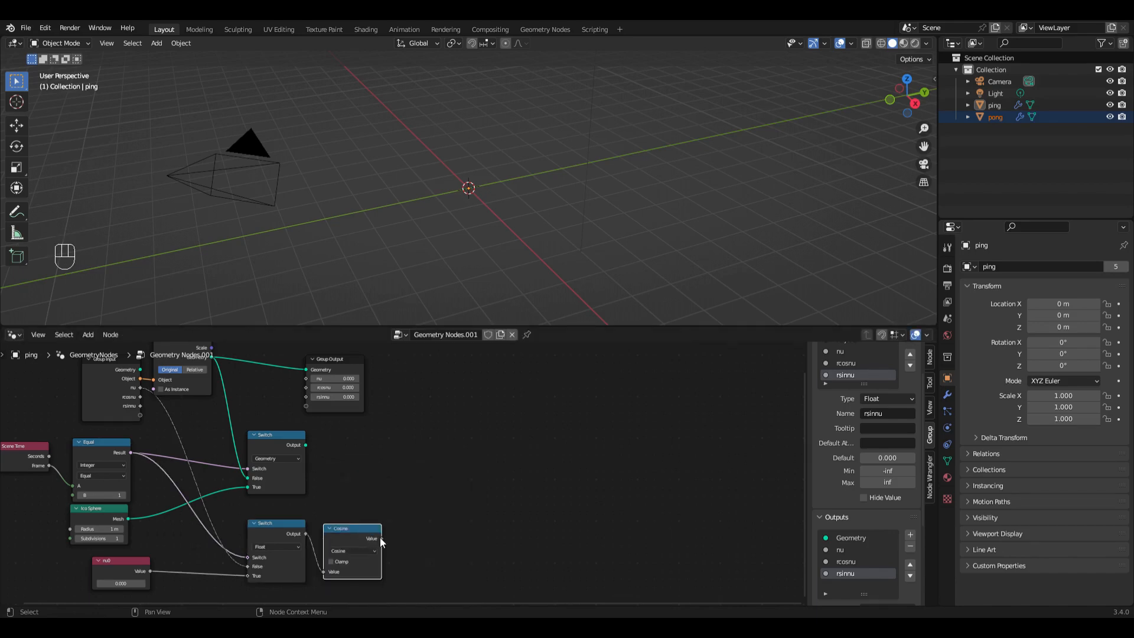
drag(381, 538, 422, 472)
text(mul)
key(Return)
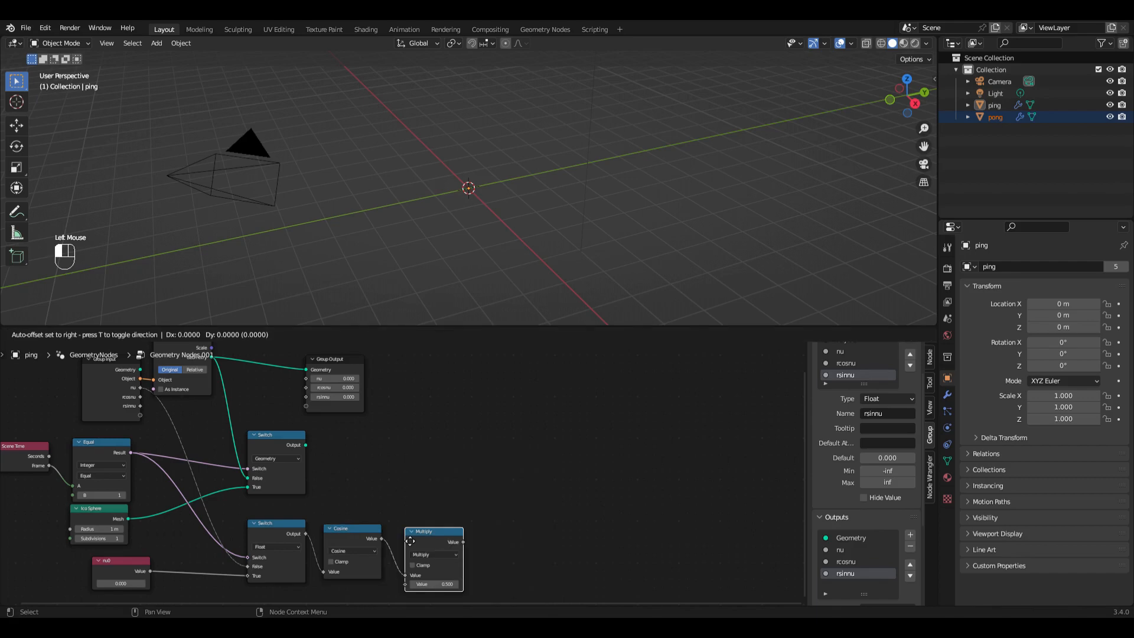
click(403, 534)
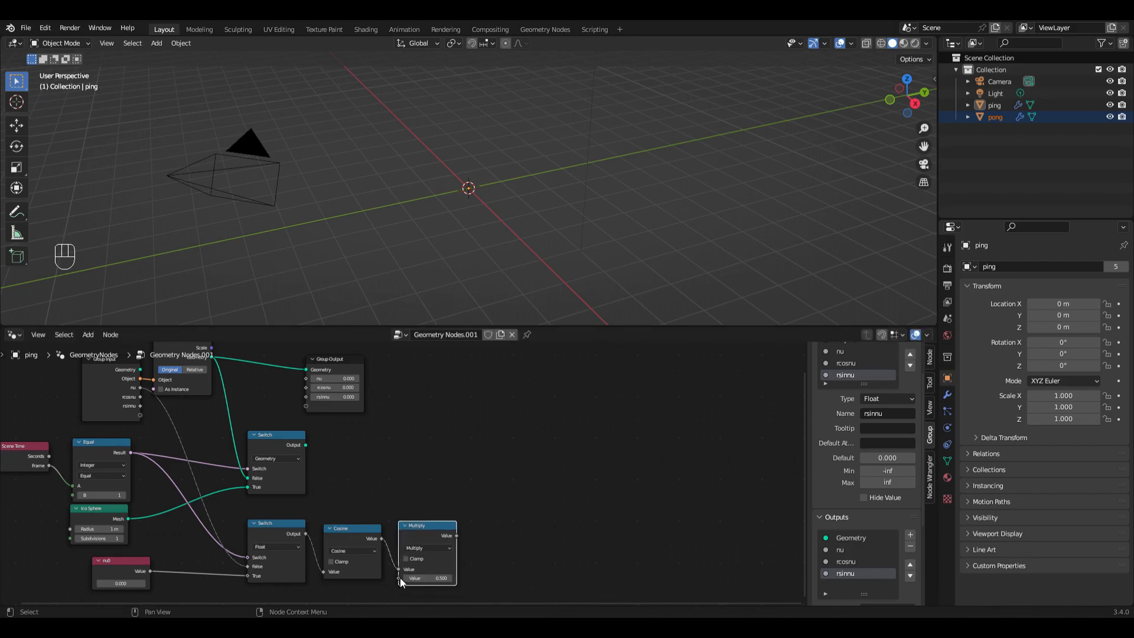
Step: Add a Value node below the Float Switch, connected to the Multiply node's second input
shift+scroll(399, 581, down, 4)
scroll(402, 575, up, 2)
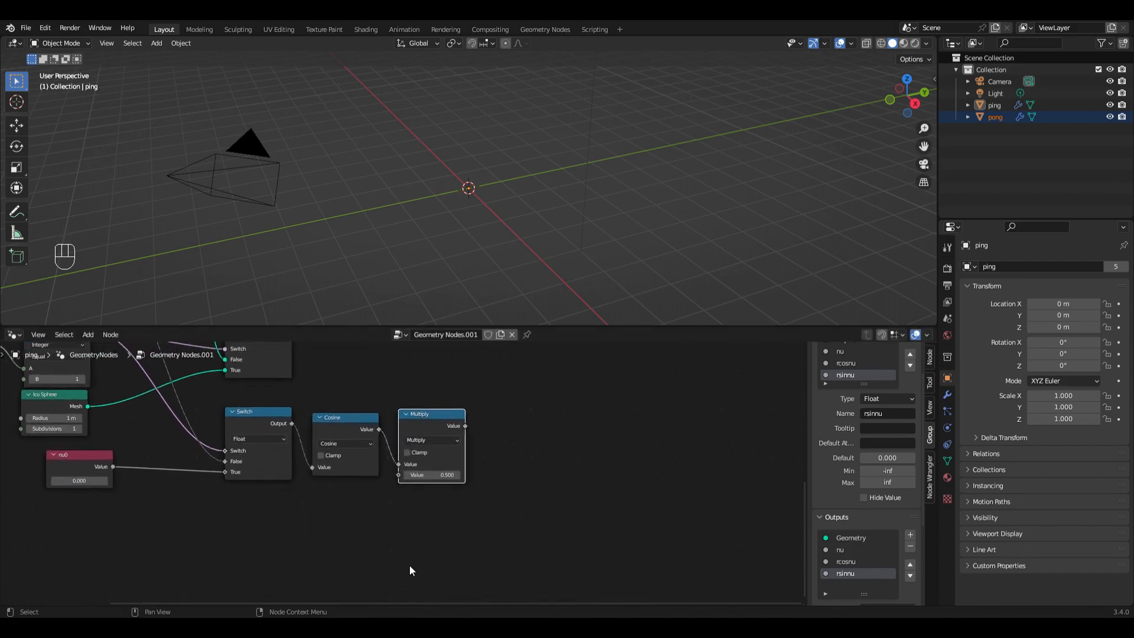
ctrl+scroll(410, 565, down, 2)
drag(364, 474, 189, 471)
text(bal)
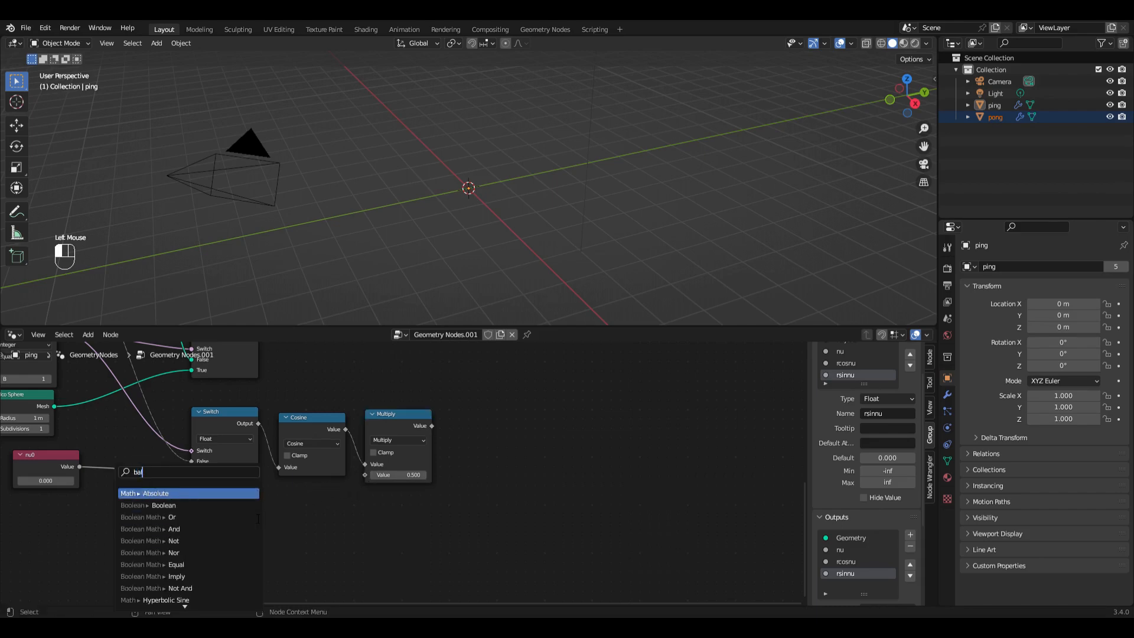
key(BackSpace)
key(BackSpace)
key(BackSpace)
text(va)
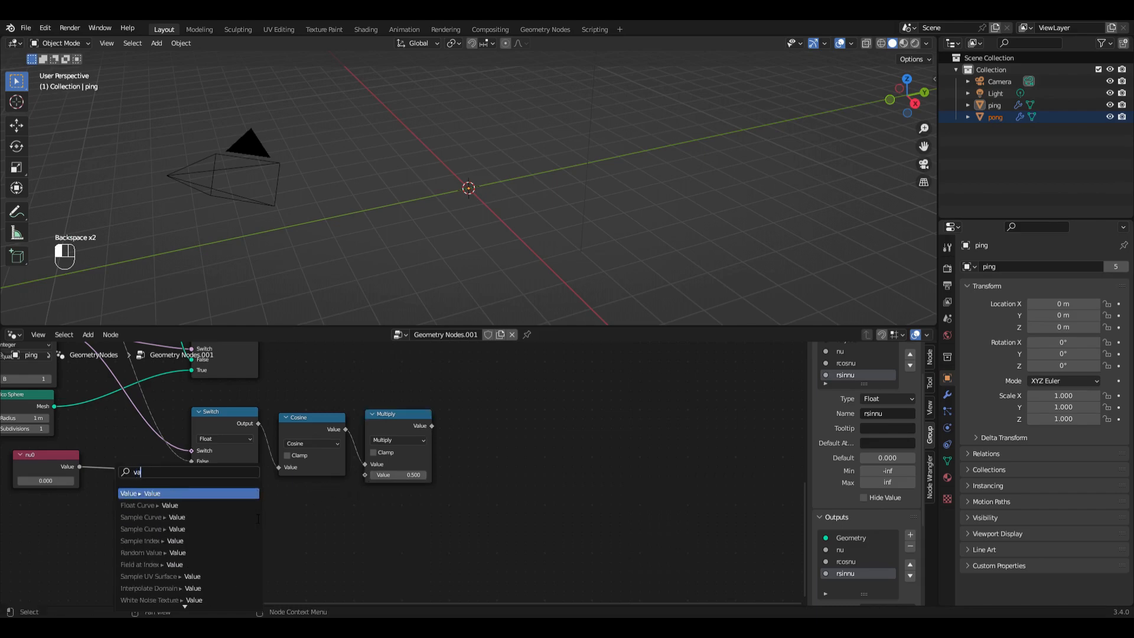
key(Return)
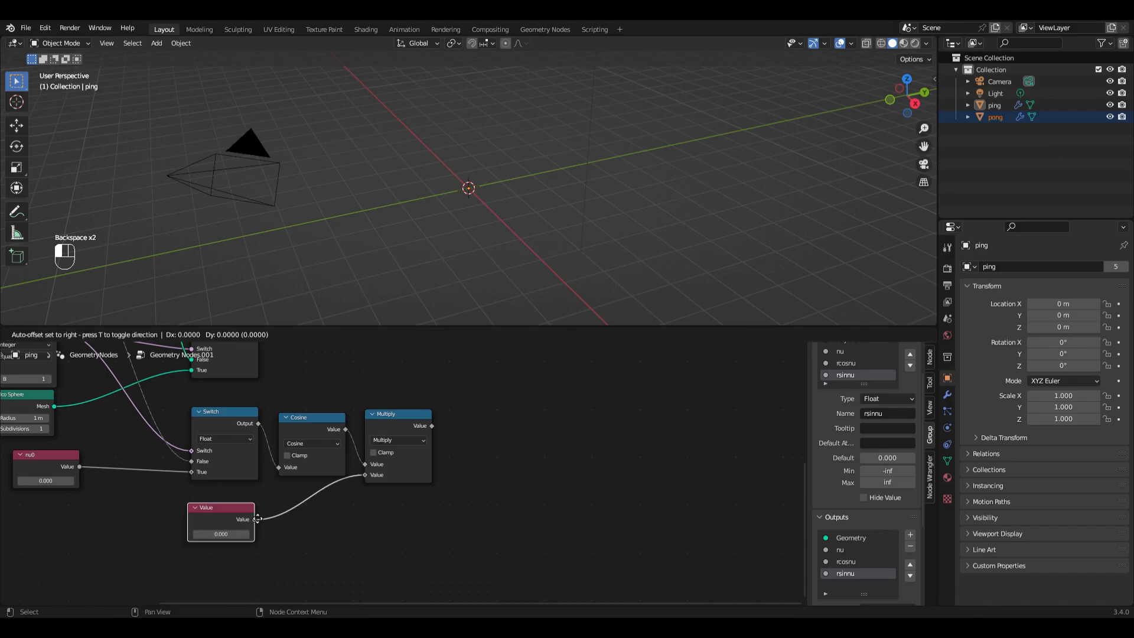
click(245, 518)
Step: Label the Value node feeding the Multiply node e and set its value to 0.6
key(F2)
text(e)
key(Return)
click(220, 536)
text(.6)
key(Return)
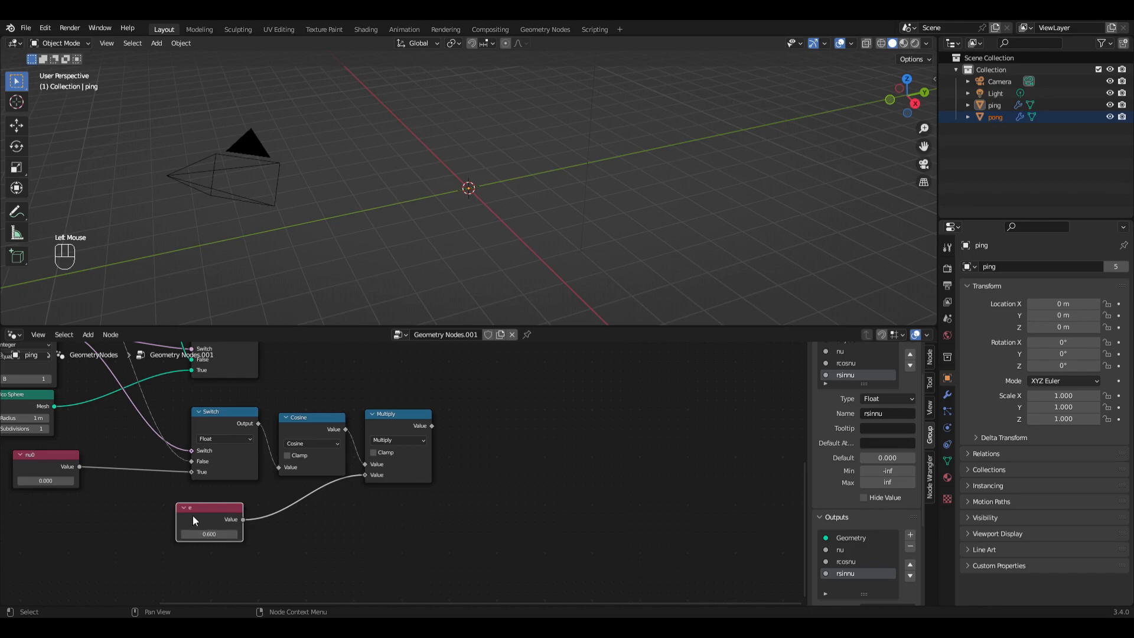
Step: Duplicate the e node, label the copy p and set its value to 20
key(shift+d)
click(299, 550)
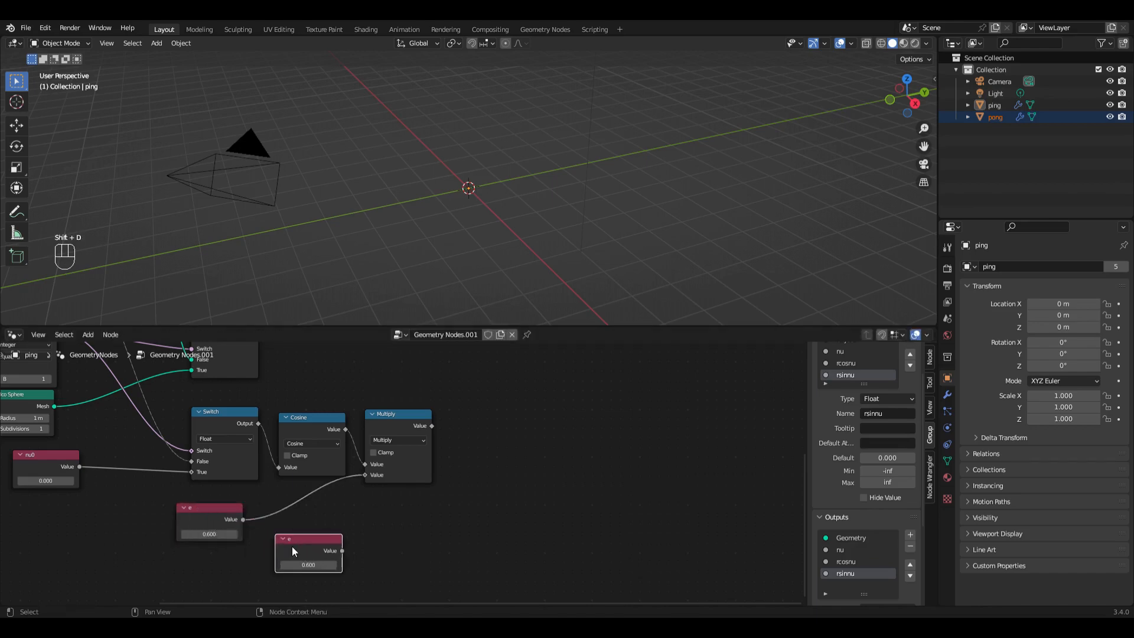
key(F2)
text(p)
key(Return)
click(308, 565)
text(20)
key(Return)
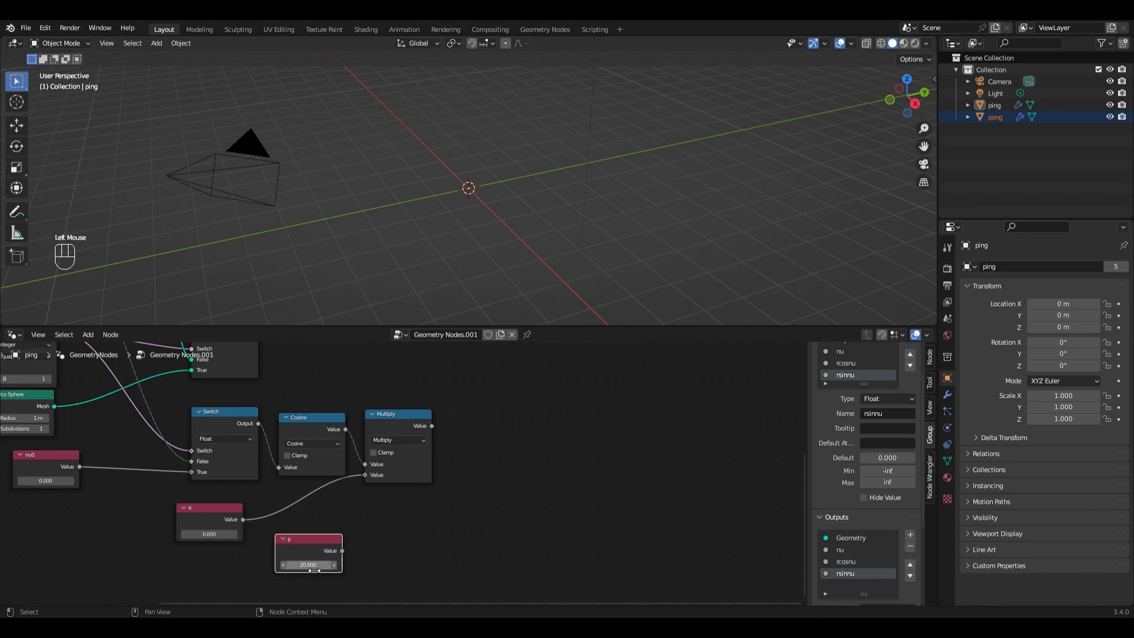
Step: Duplicate the Multiply node as an Add node, feed the Multiply's Value into it and set the second value to 1
click(395, 419)
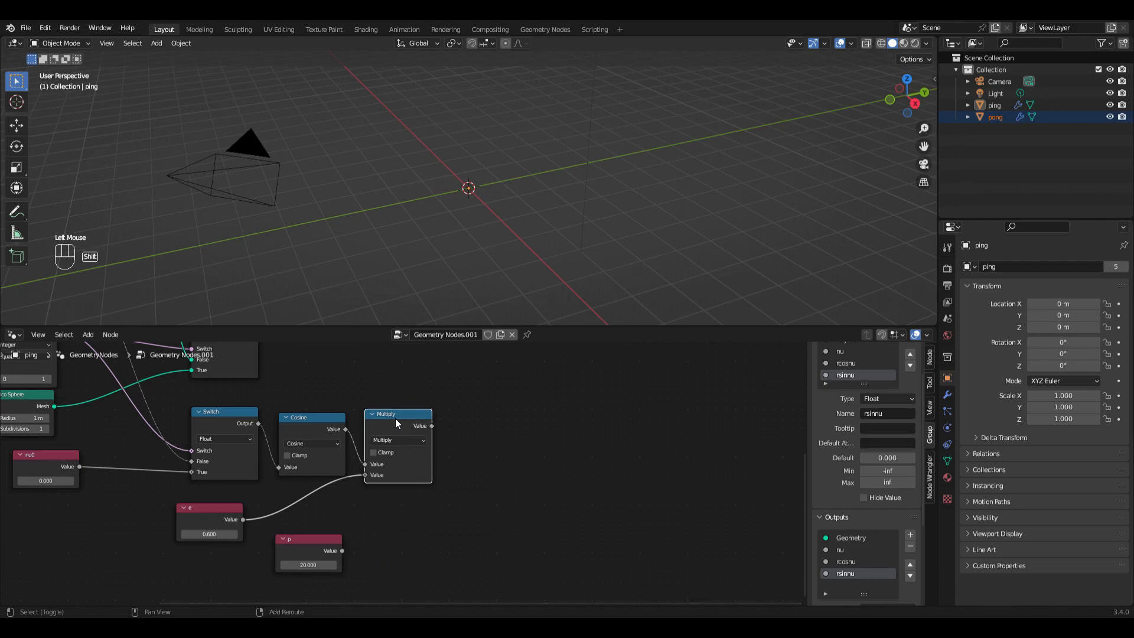
key(shift+d)
click(488, 440)
click(488, 440)
click(484, 466)
drag(433, 426, 463, 465)
click(495, 478)
text(1)
key(Return)
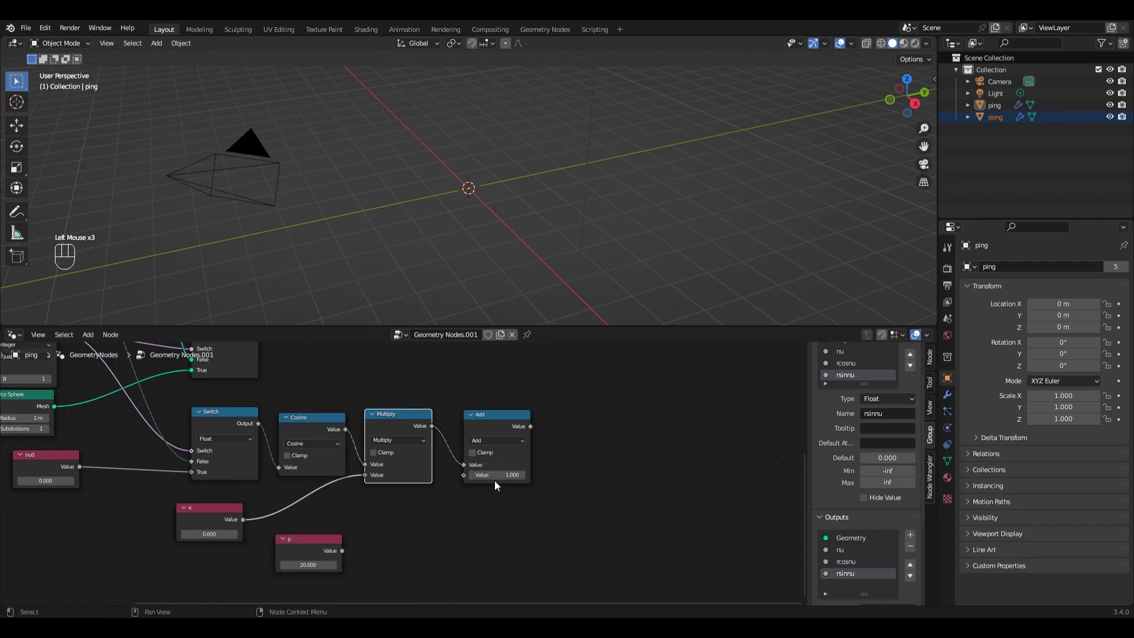
Step: Duplicate the Add node as a Divide node, with p as its first input and the Add result as its second
click(483, 420)
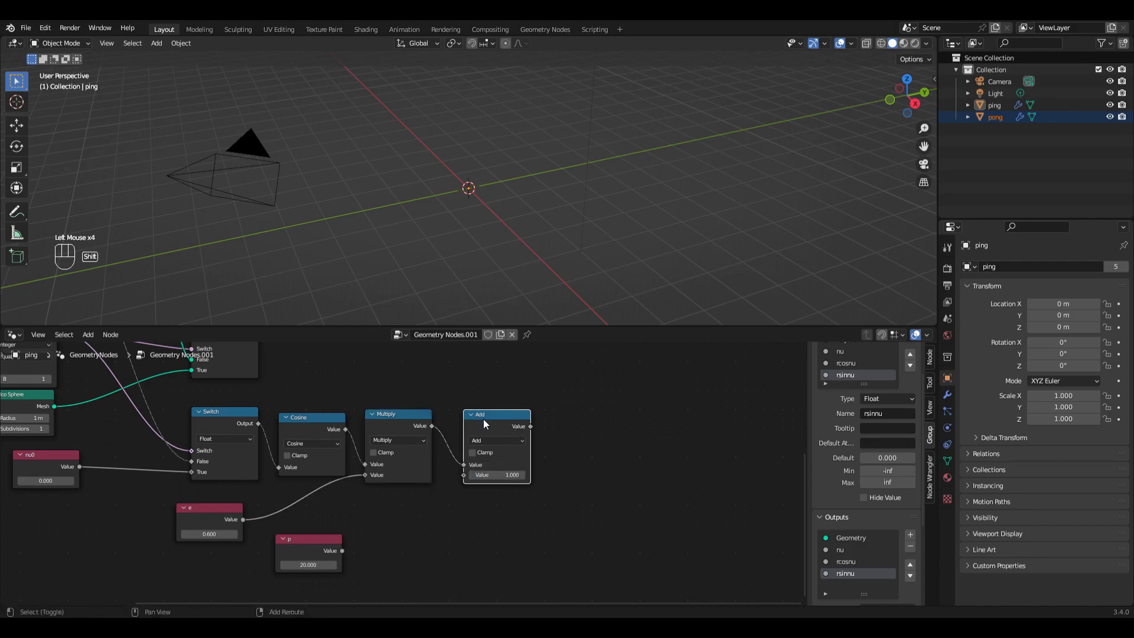
key(shift+d)
click(573, 419)
click(580, 440)
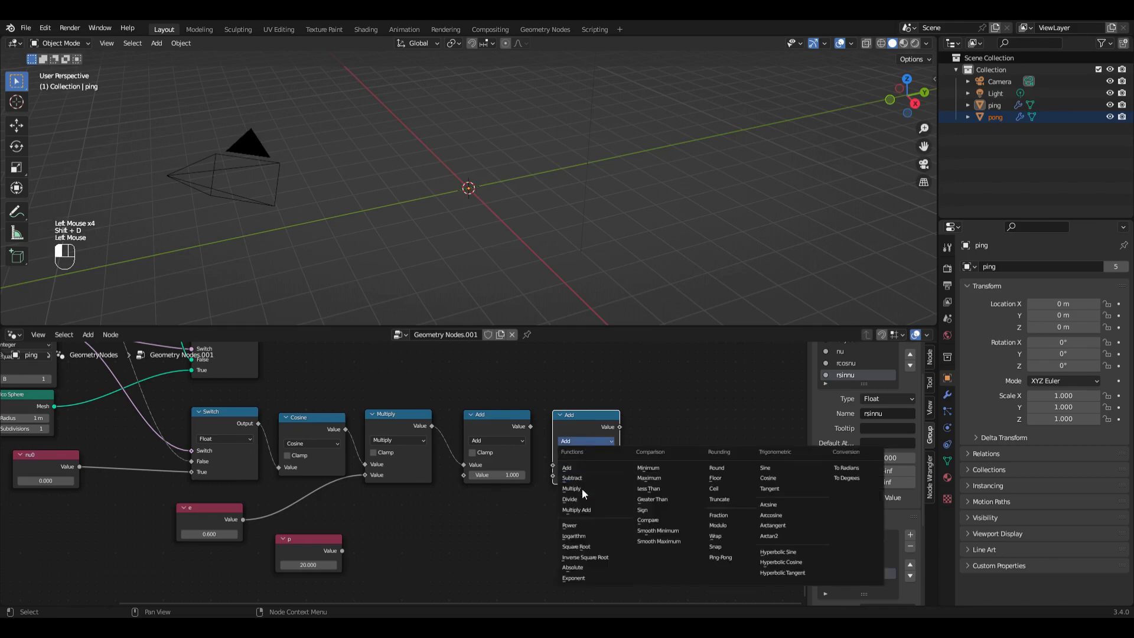
click(584, 498)
drag(342, 551, 554, 465)
drag(530, 426, 554, 475)
Step: Label the Divide node r
click(577, 425)
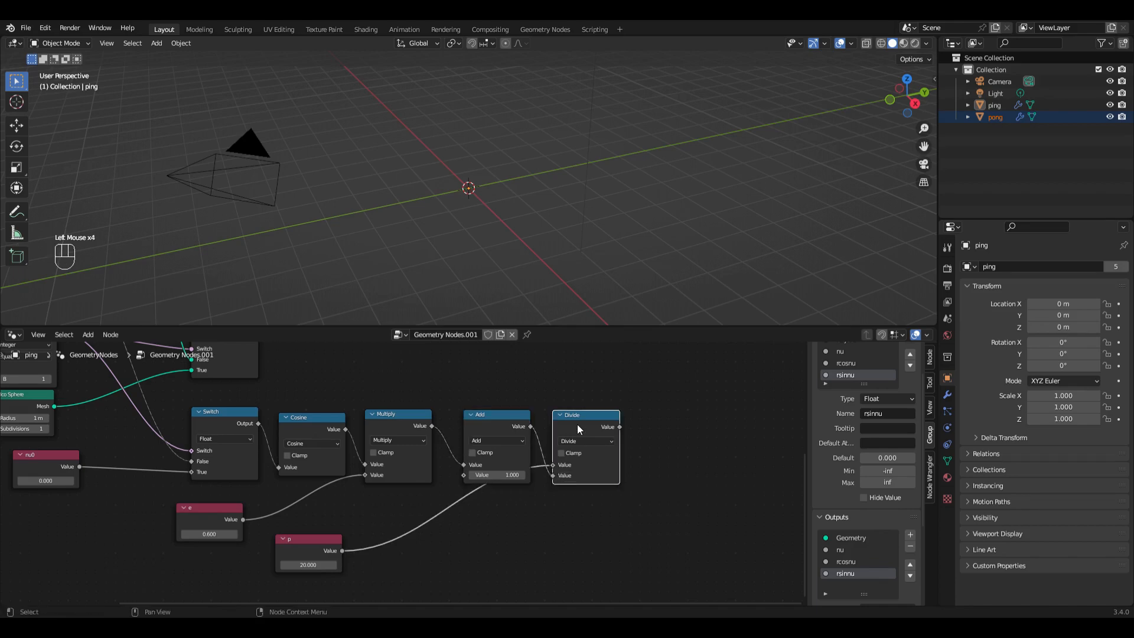
key(F2)
text(r)
key(Return)
scroll(573, 533, down, 3)
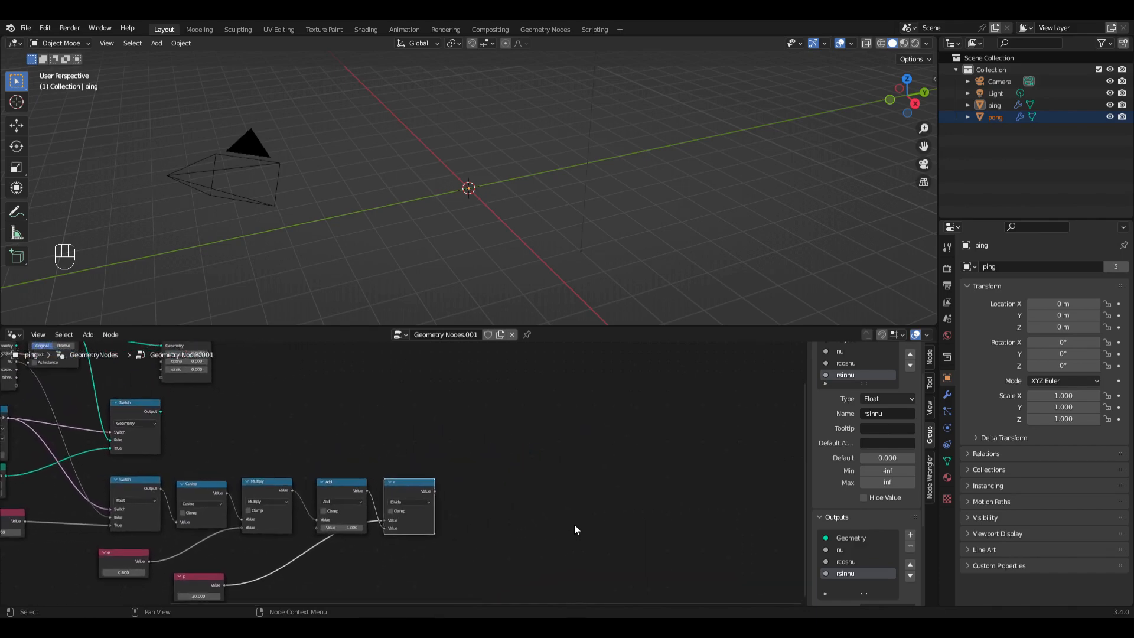
Step: Add a Power node fed by the r node's Value, set its exponent to 2 and align it beside r
scroll(574, 523, right, 3)
drag(368, 475, 413, 473)
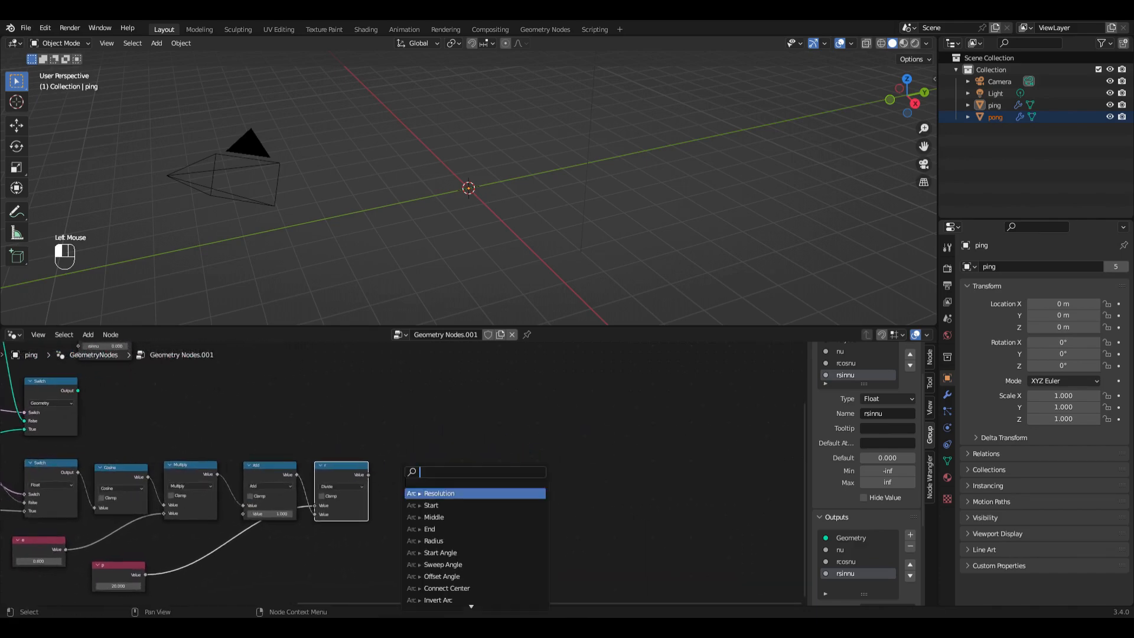
text(pow)
key(Return)
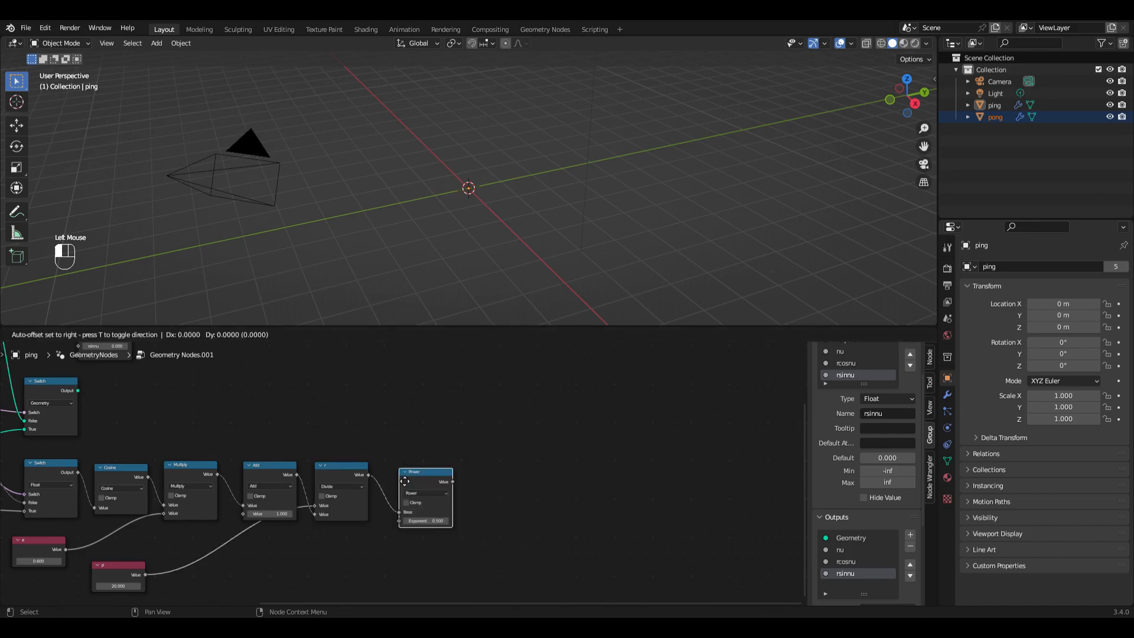
click(406, 481)
click(430, 521)
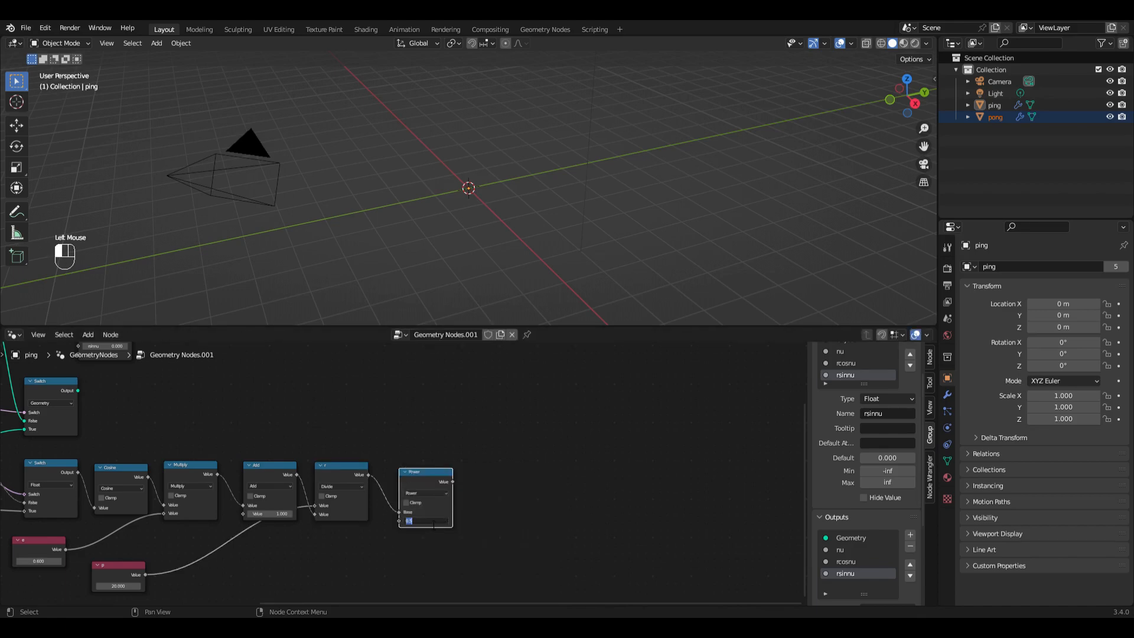
text(2)
key(Return)
drag(418, 482, 409, 470)
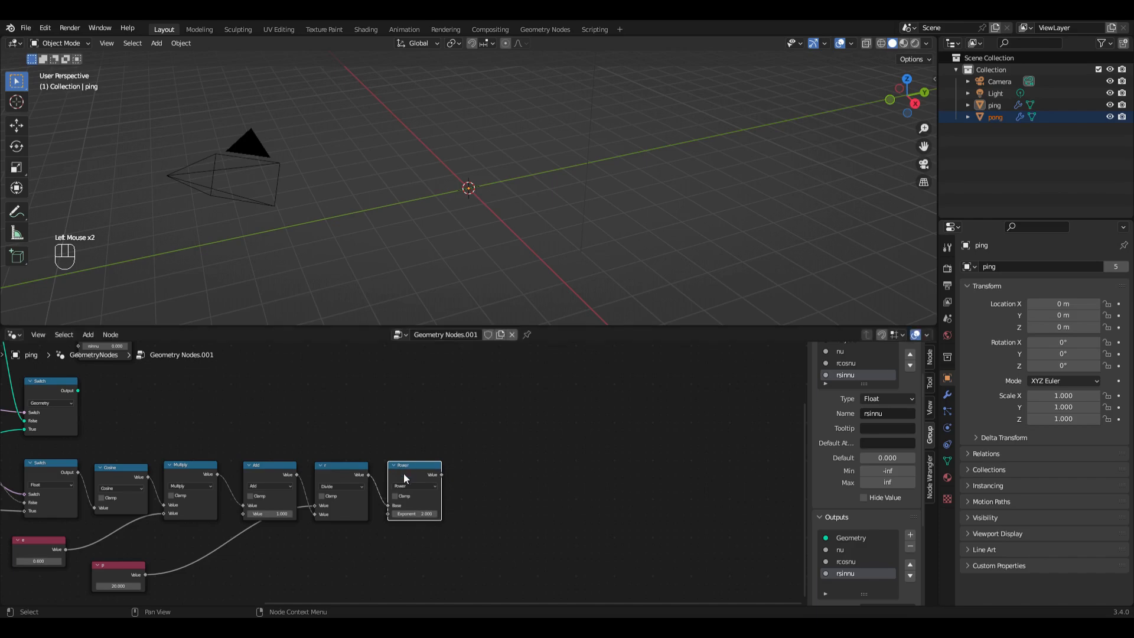
Step: Duplicate the p node below the chain, label the copy dt and set its value to 0.042
middle_drag(365, 533, 378, 500)
scroll(378, 501, up, 1)
click(125, 547)
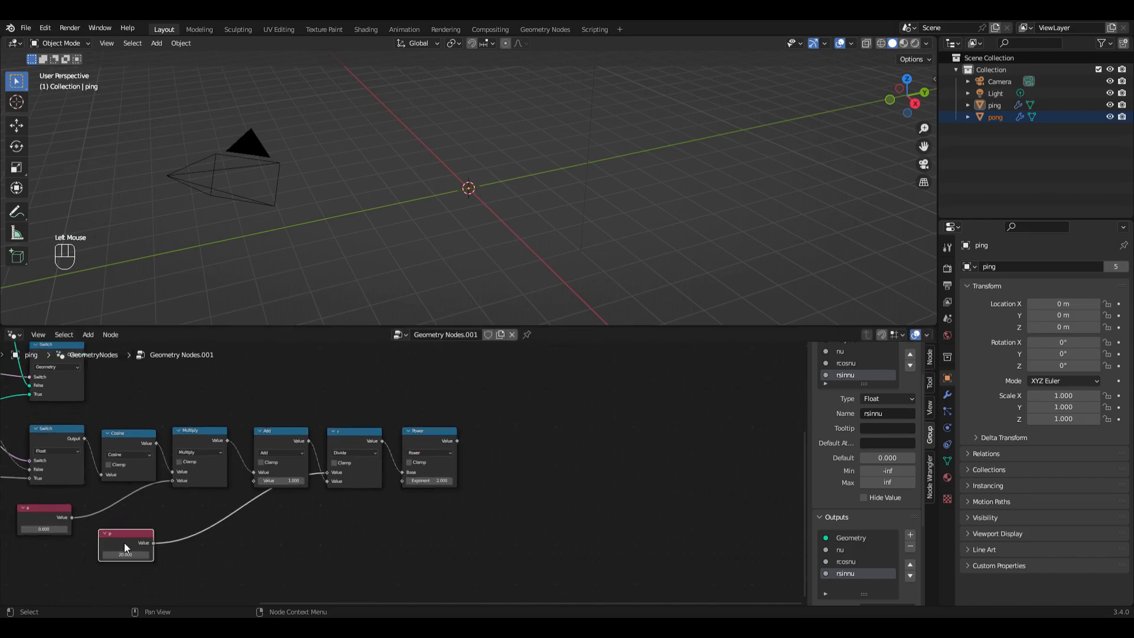
key(shift+d)
click(234, 559)
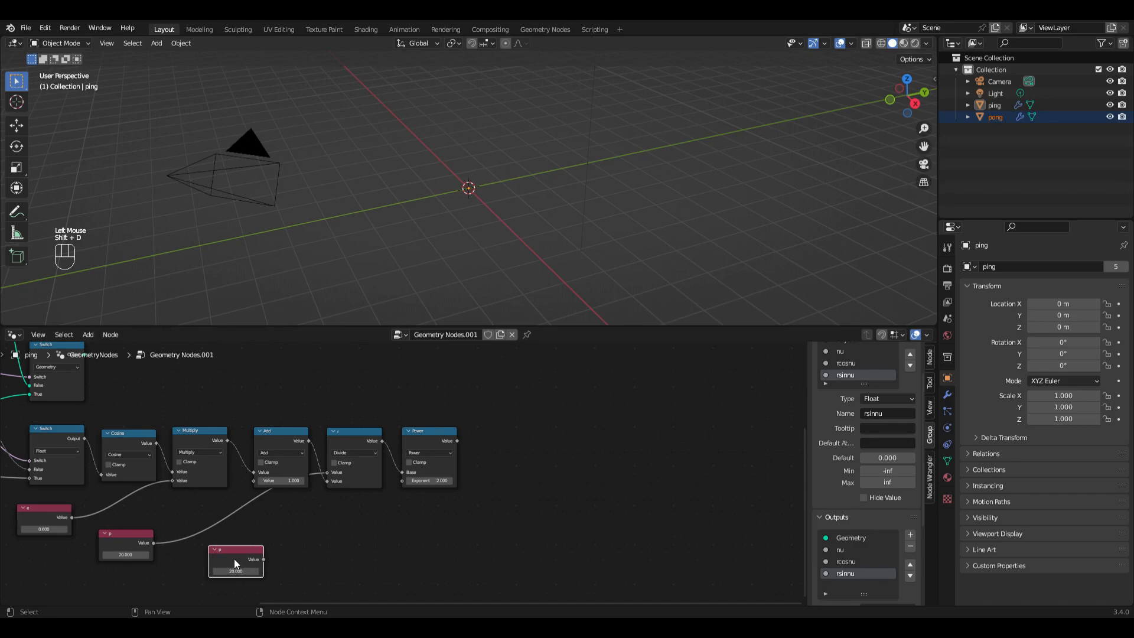
key(F2)
text(dt)
key(Return)
click(234, 571)
text(1/24)
key(Return)
Step: Add a Divide node fed by dt and set its second value to 2
click(263, 559)
drag(263, 558, 322, 473)
text(div)
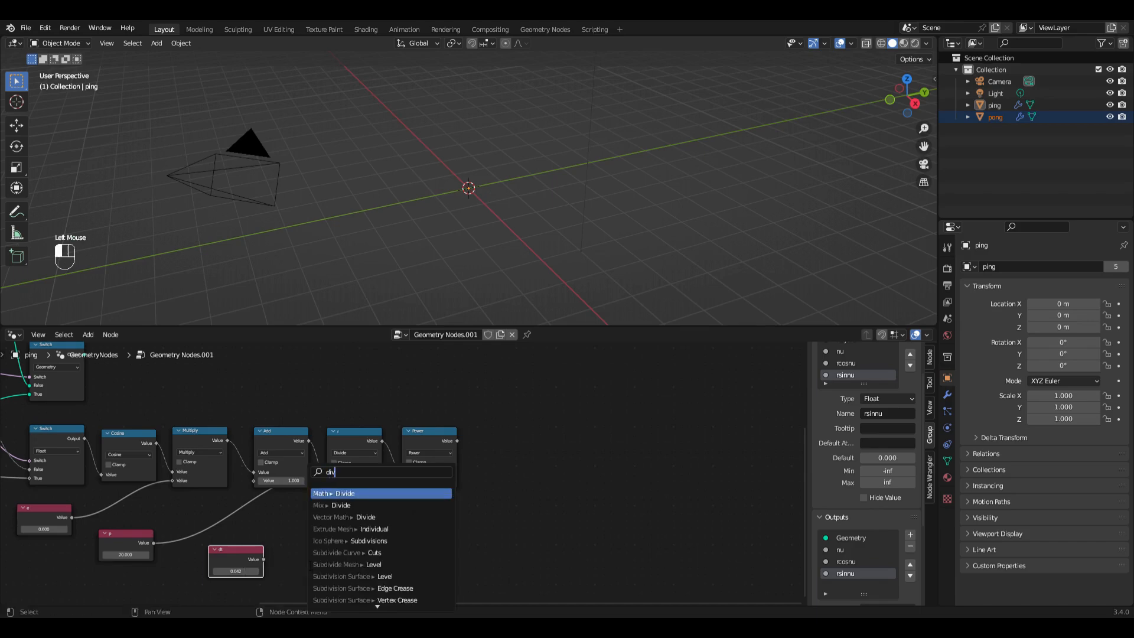
key(Return)
click(305, 536)
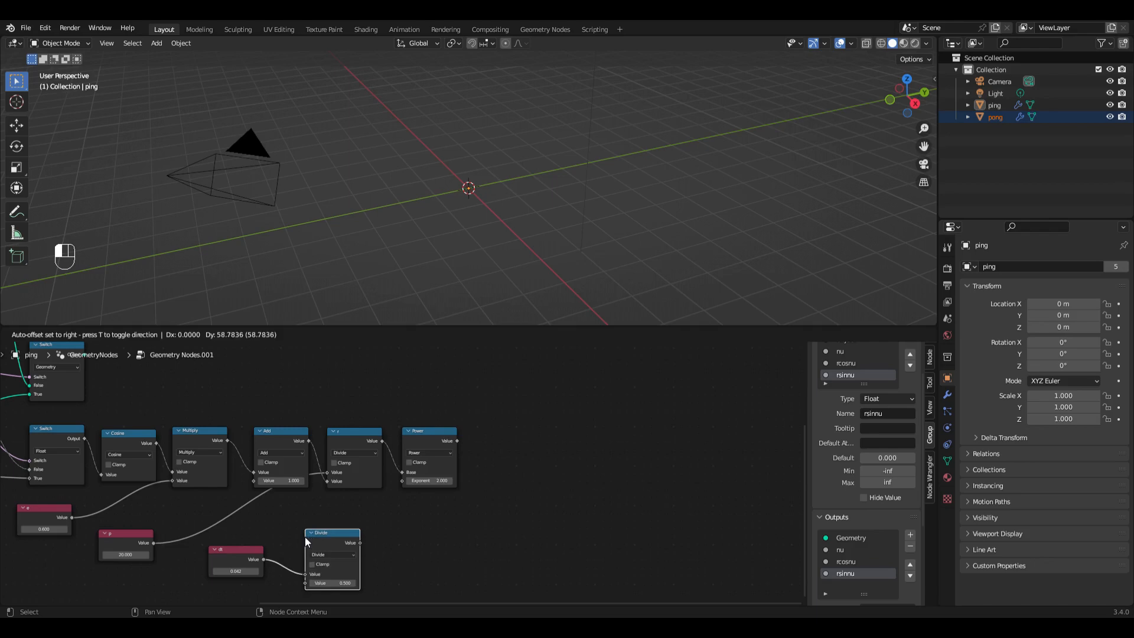
scroll(305, 537, up, 4)
middle_drag(382, 574, 264, 557)
click(288, 549)
text(2)
key(Return)
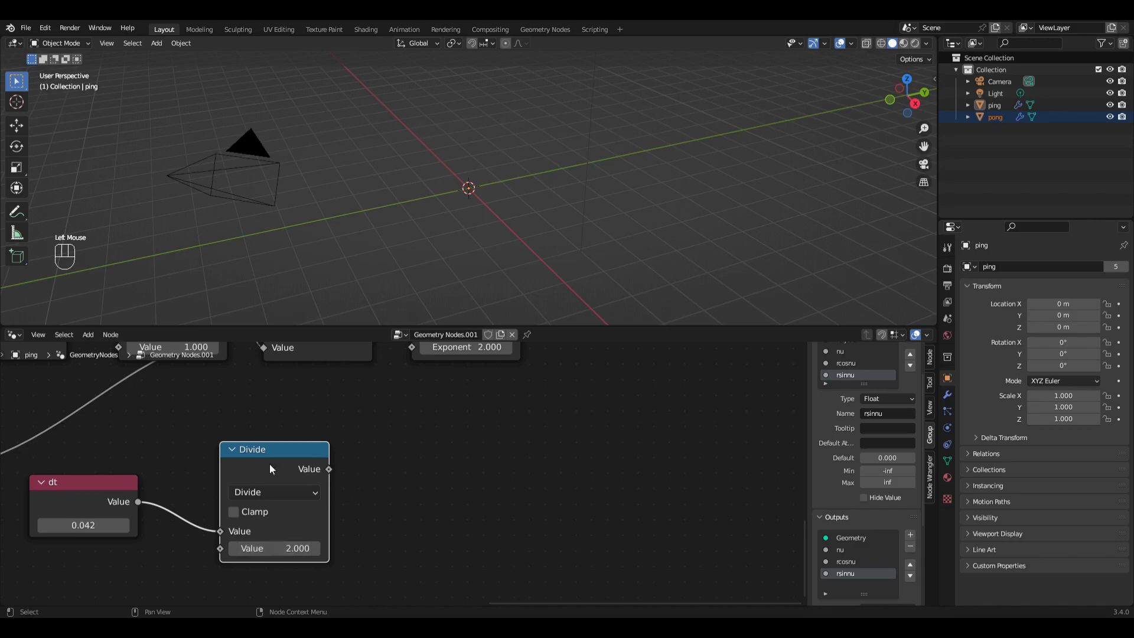
drag(99, 448, 250, 449)
Step: Duplicate the dt node below itself, label the copy h and set its value to 1000
click(55, 468)
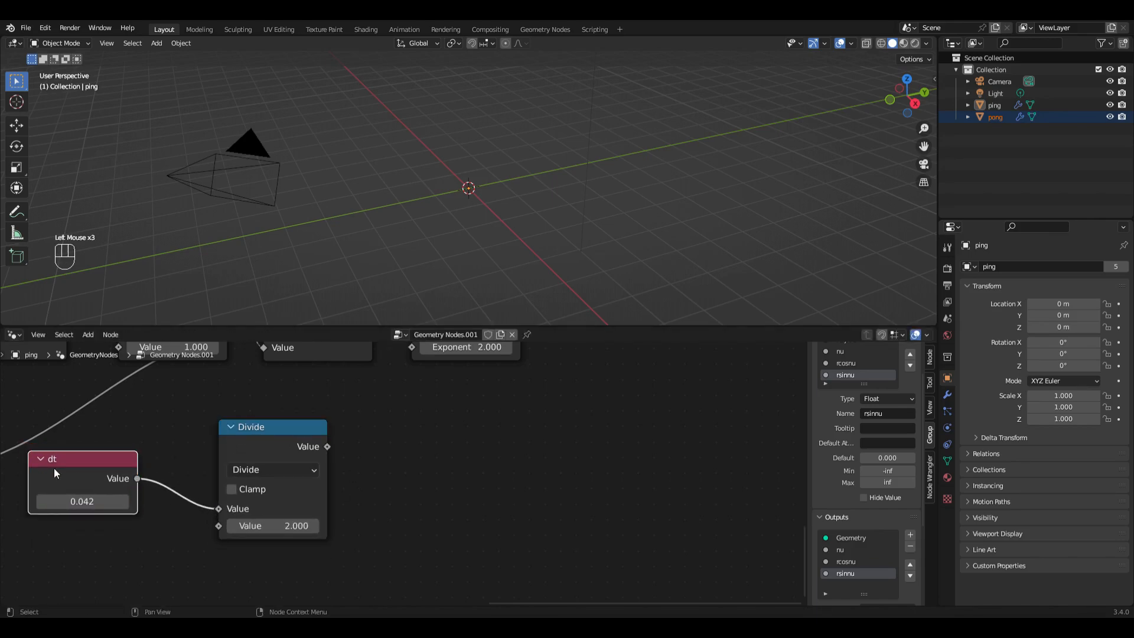
key(shift+d)
click(76, 565)
key(F2)
text(h)
key(Return)
click(92, 587)
text(1000)
key(Return)
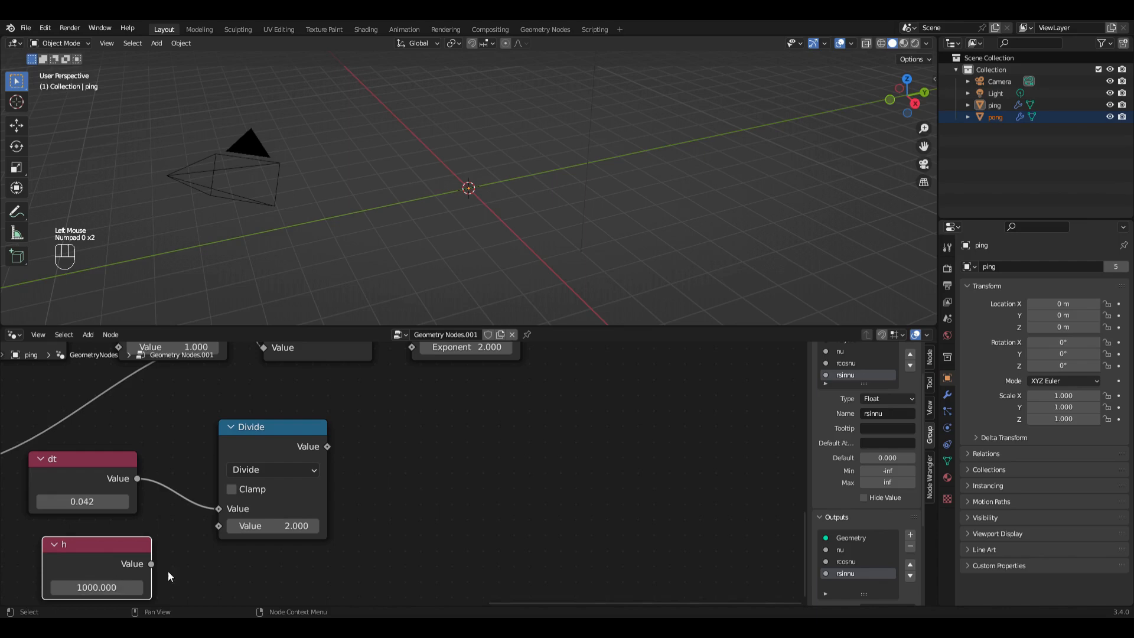
Step: Add a Multiply node taking the dt Divide result and h as inputs, and label it dA
drag(279, 437, 367, 431)
text(mul)
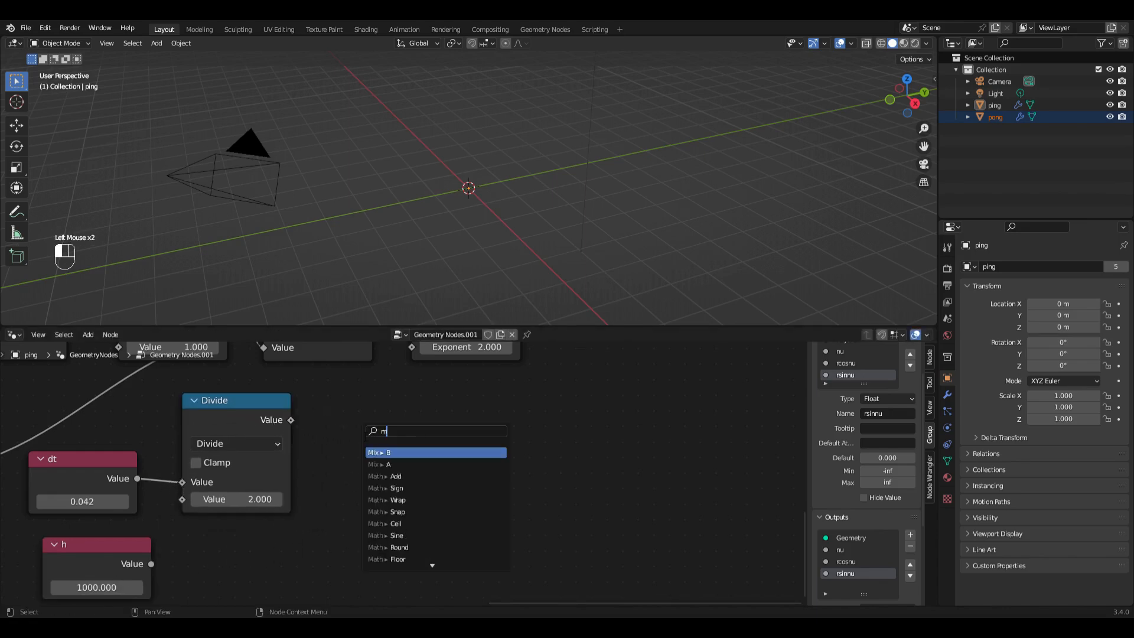
click(421, 456)
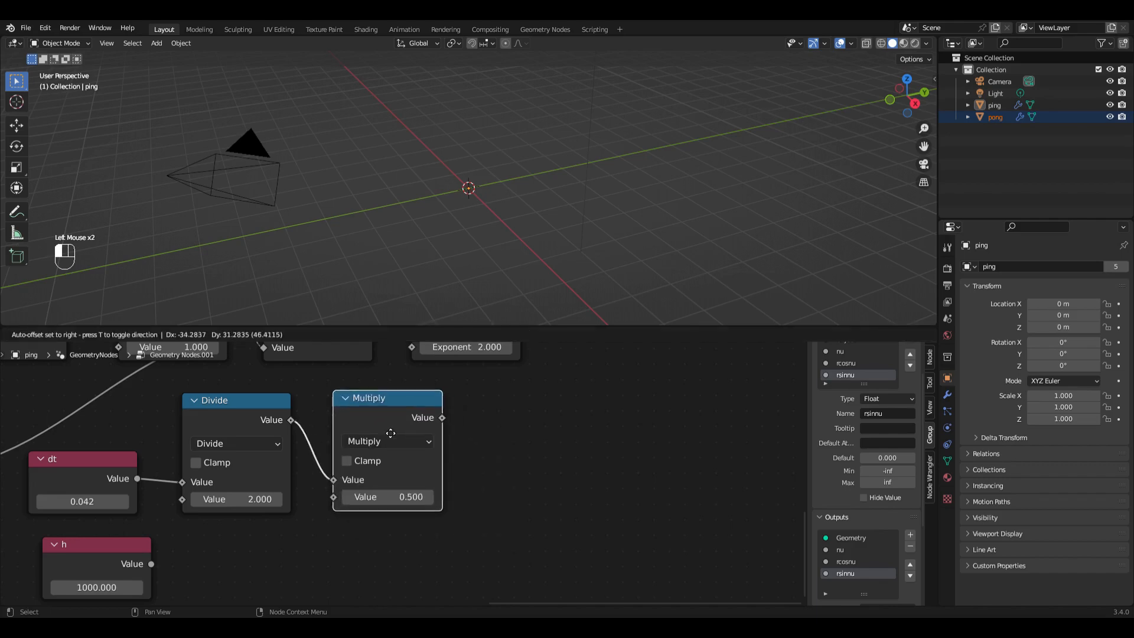
click(376, 442)
drag(151, 564, 321, 499)
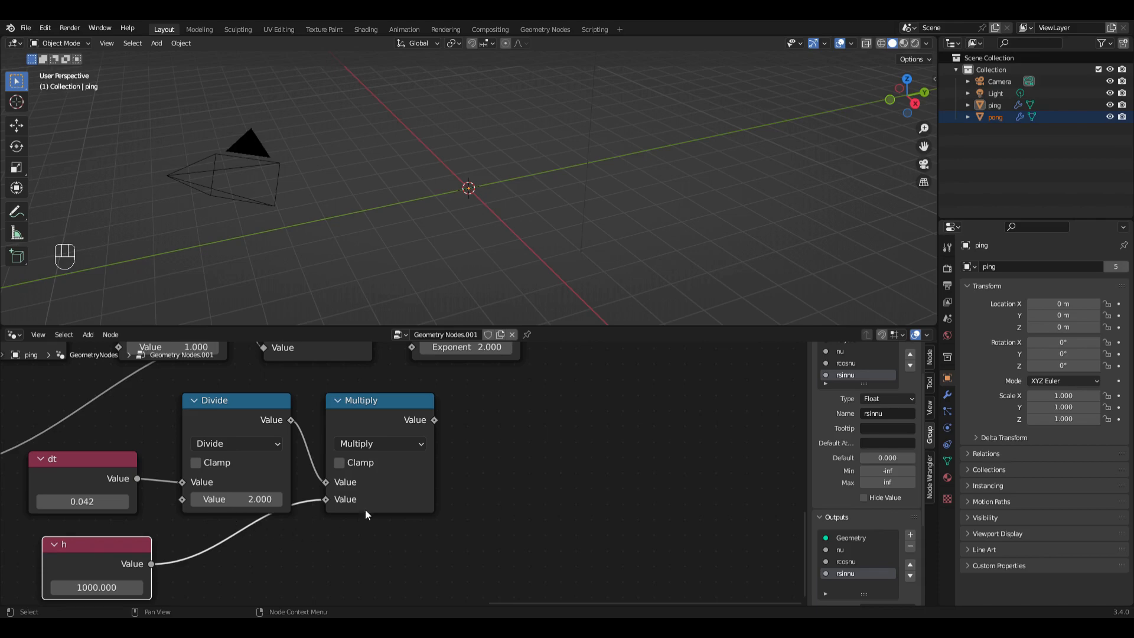
click(380, 423)
key(F2)
text(dA)
key(Return)
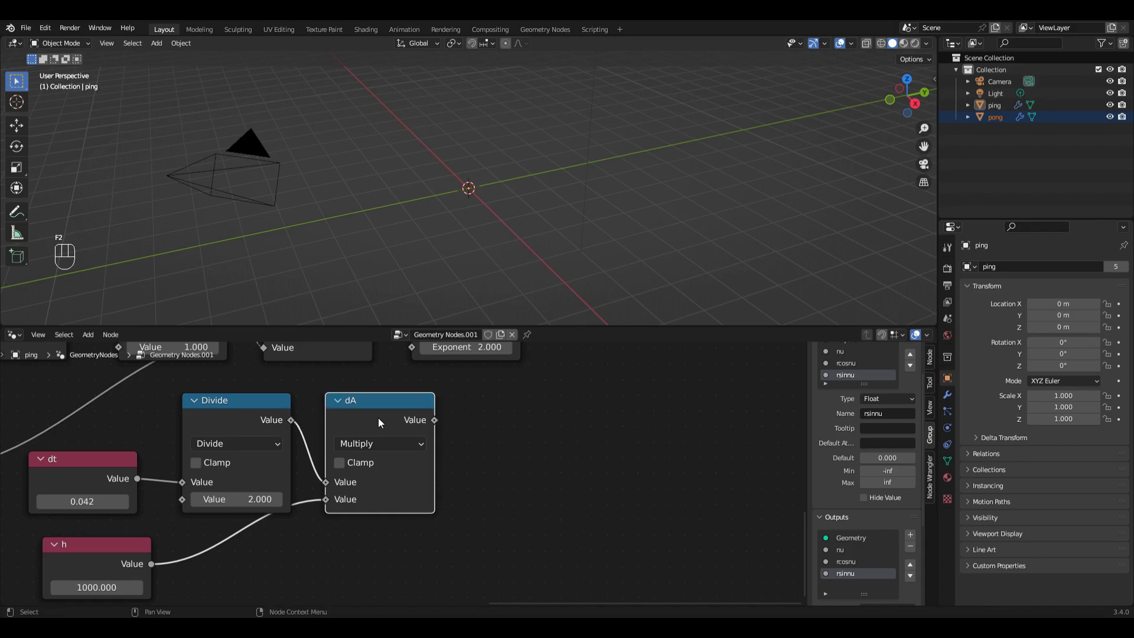
Step: Add a Multiply node fed by dA and set its second value to 2
click(434, 421)
drag(434, 421, 491, 423)
text(mult)
click(519, 446)
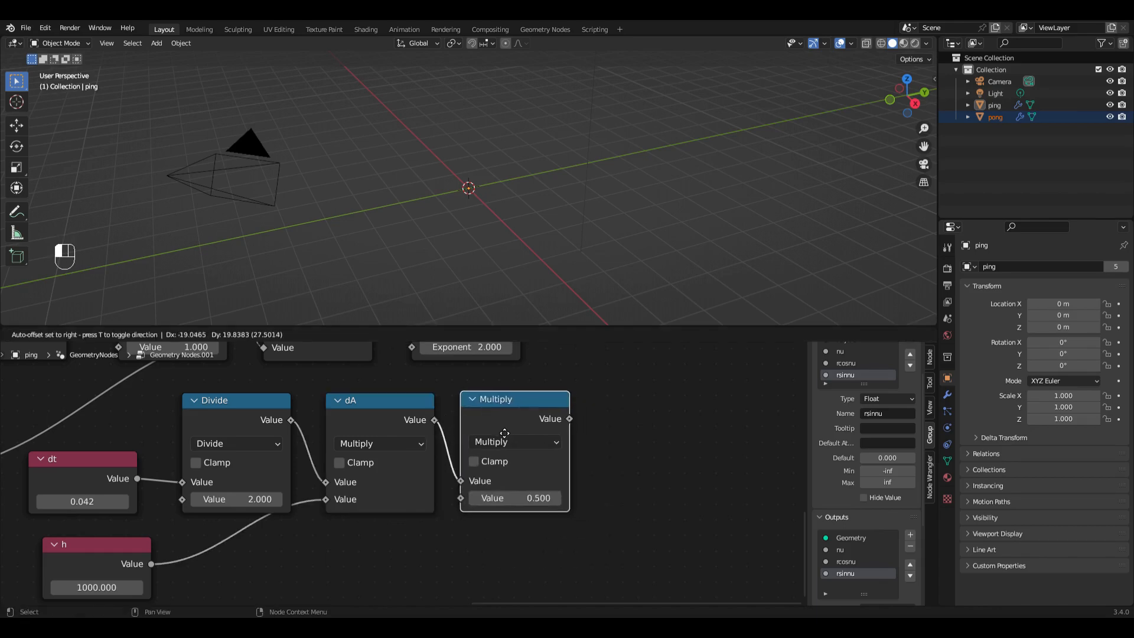
click(519, 467)
click(526, 498)
text(2)
key(Return)
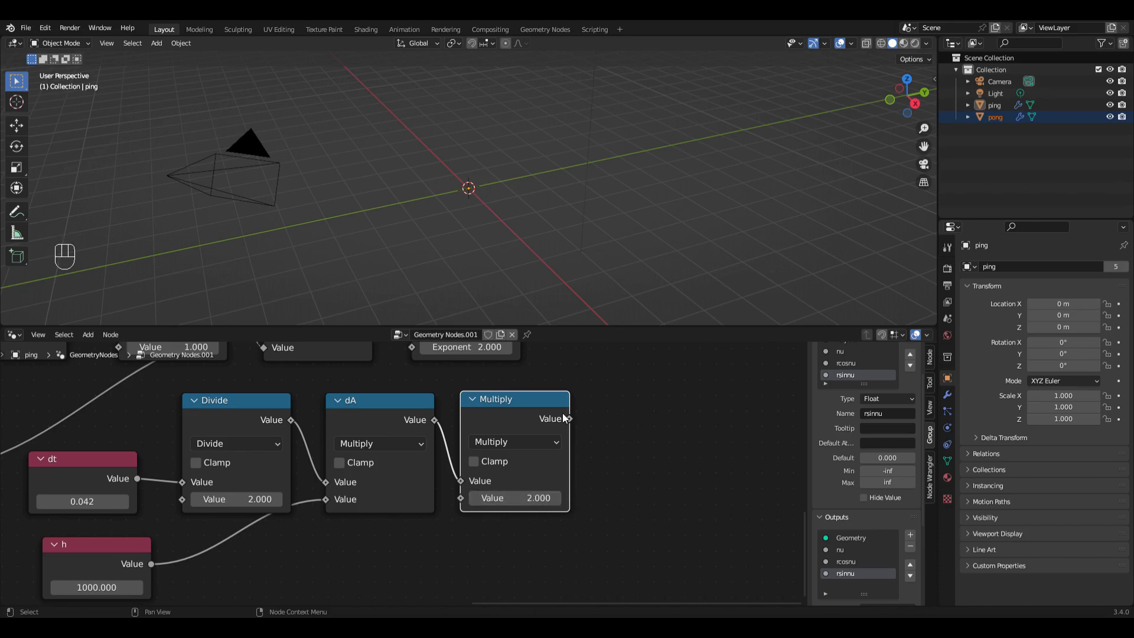
Step: Add a Divide node that divides the doubled dA by the Power result, and label it dnu
drag(572, 421, 620, 418)
text(di)
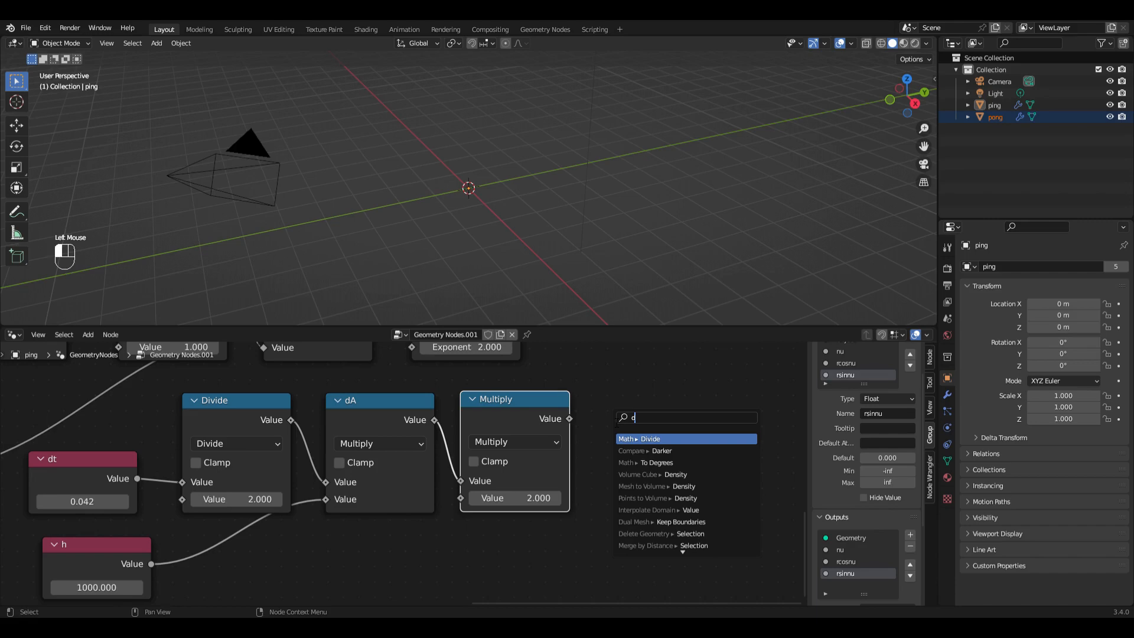
click(650, 438)
click(661, 427)
scroll(661, 426, down, 3)
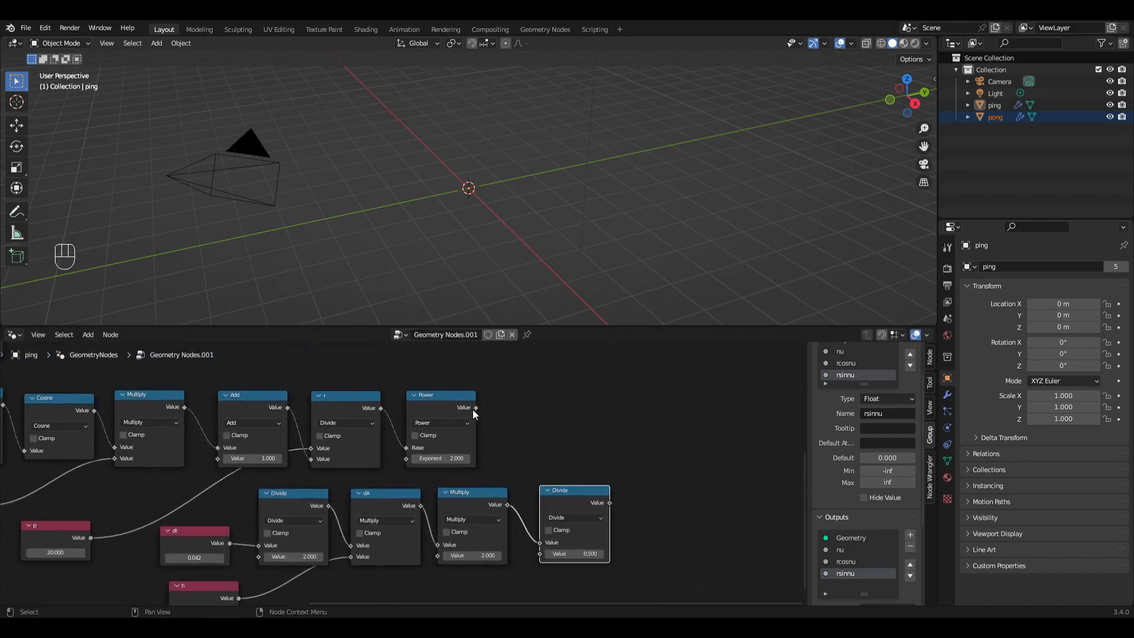
drag(474, 408, 536, 554)
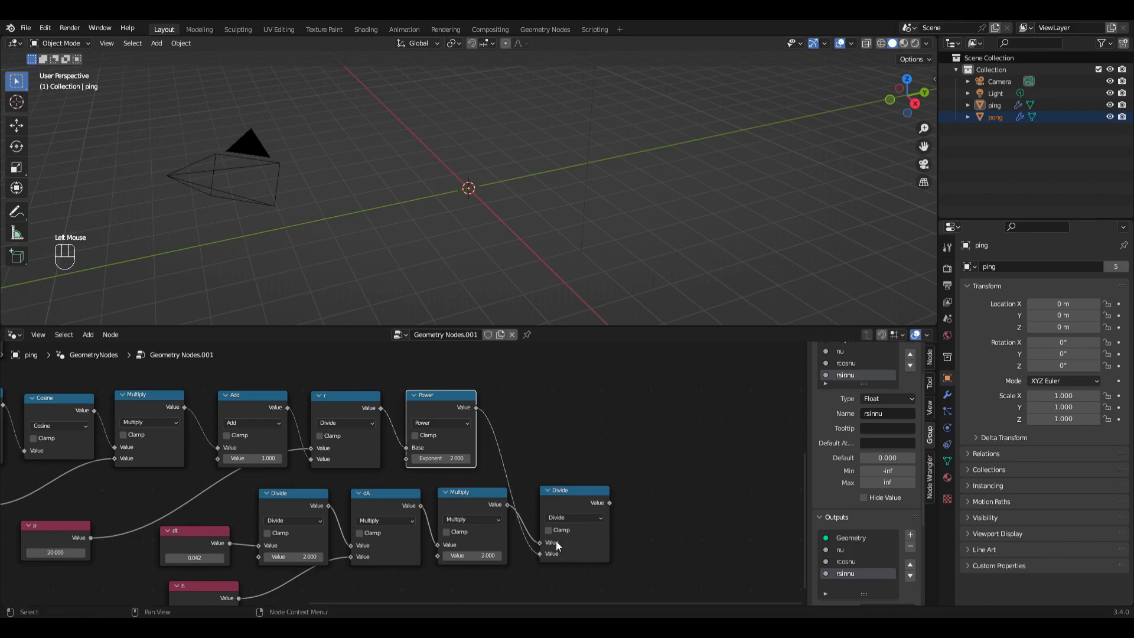
click(566, 501)
key(F2)
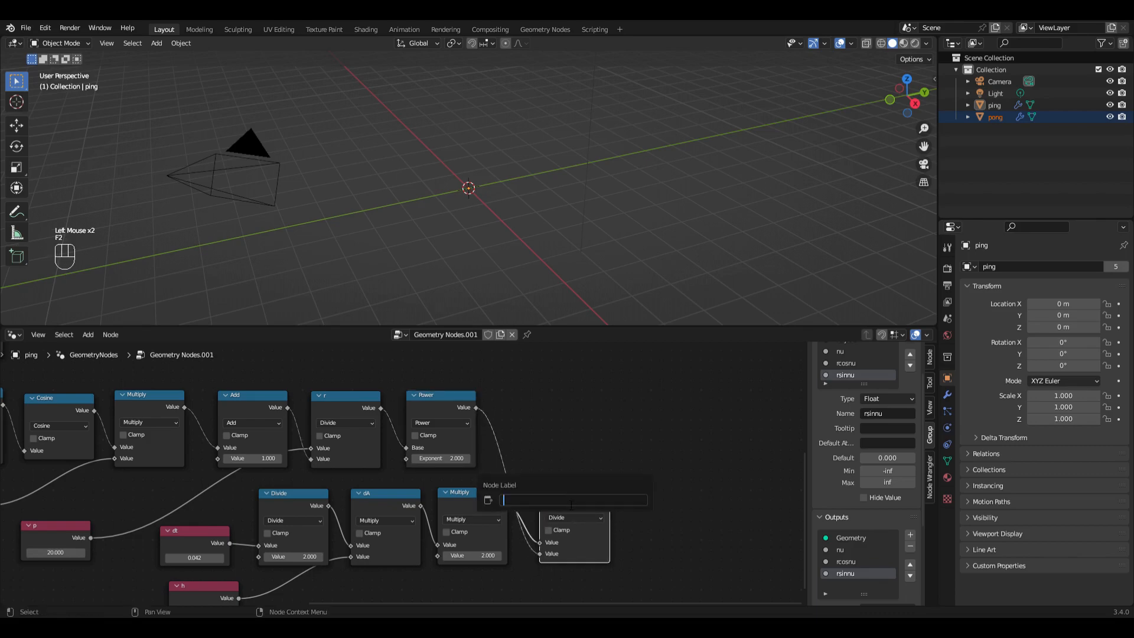
text(dr)
key(Return)
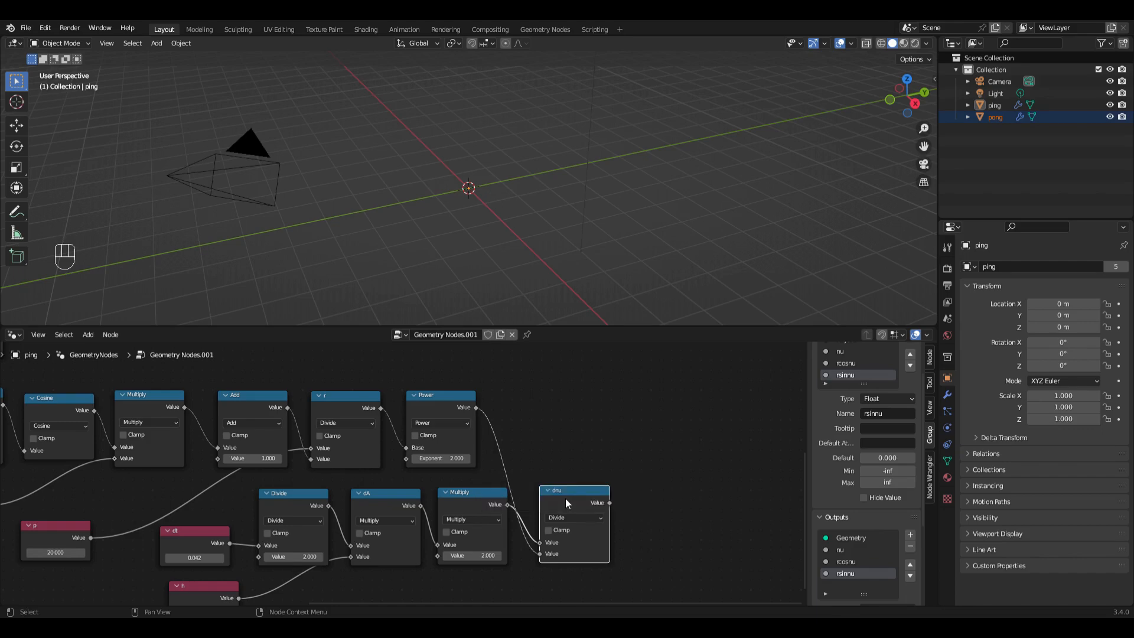
Step: Label the Float Switch node nu
scroll(566, 498, down, 3)
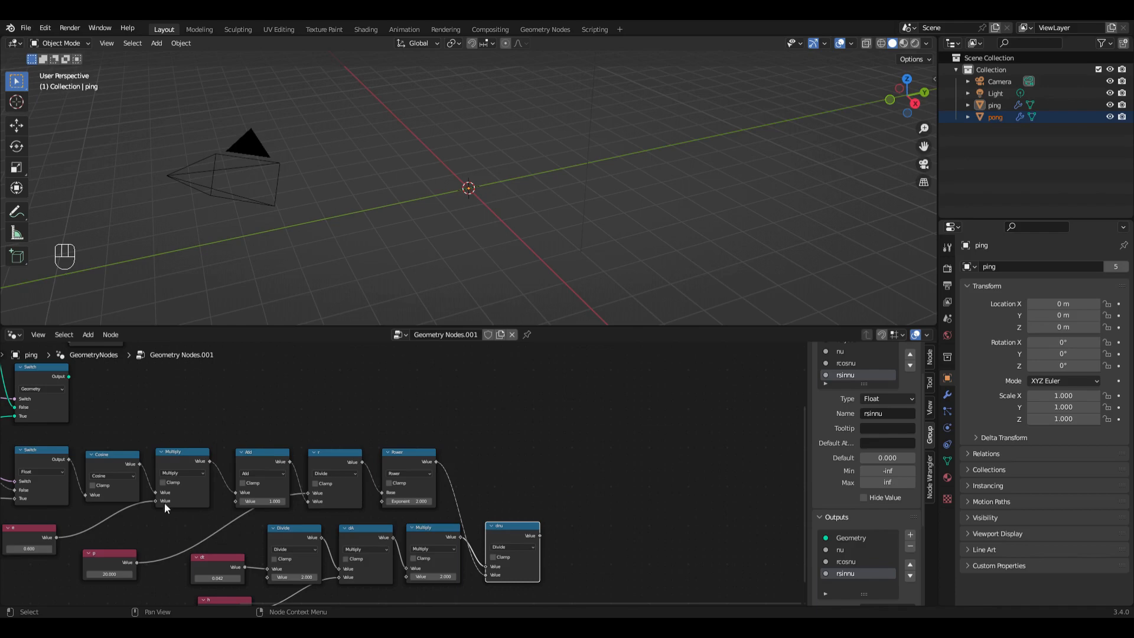
scroll(204, 476, up, 2)
middle_drag(97, 464, 289, 475)
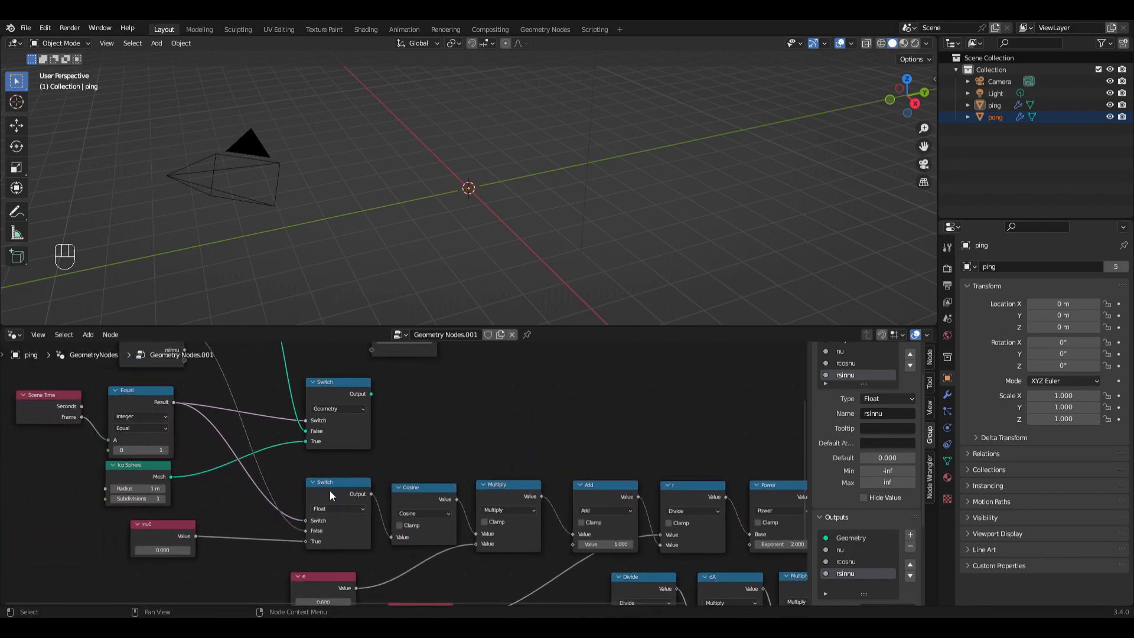
middle_drag(330, 491, 320, 528)
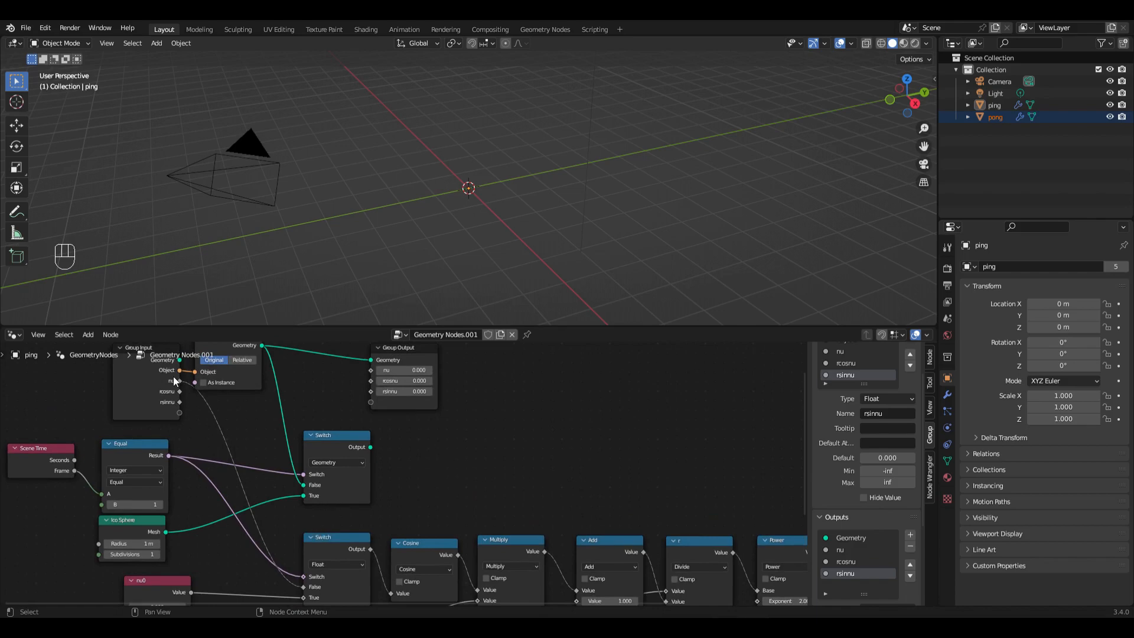
scroll(180, 381, up, 2)
middle_drag(212, 433, 212, 368)
scroll(289, 502, down, 2)
click(332, 494)
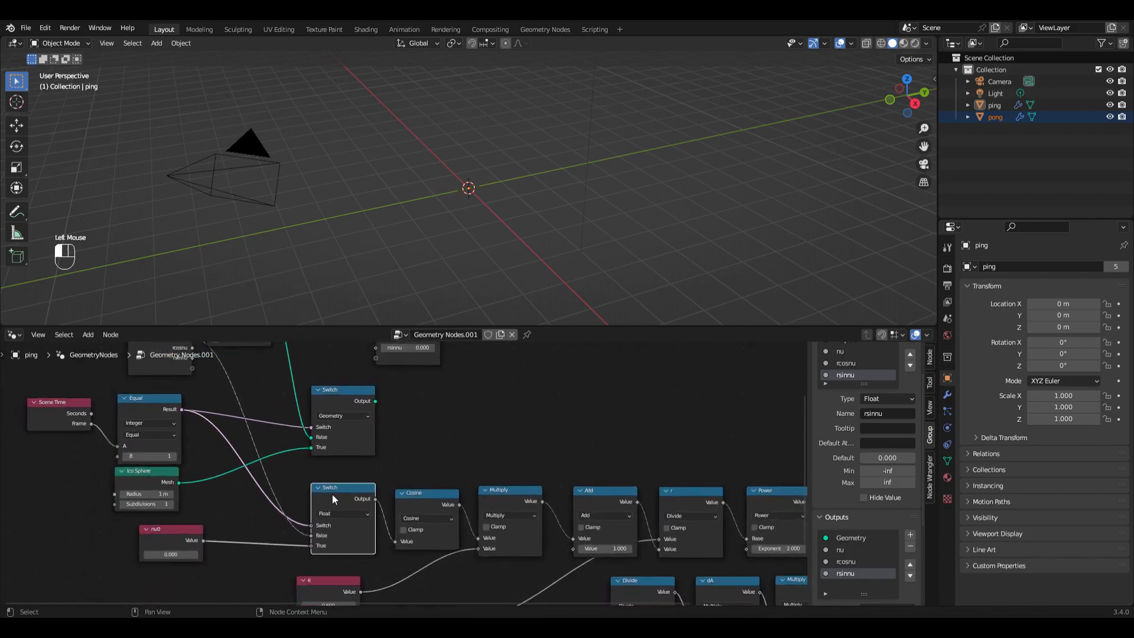
key(F2)
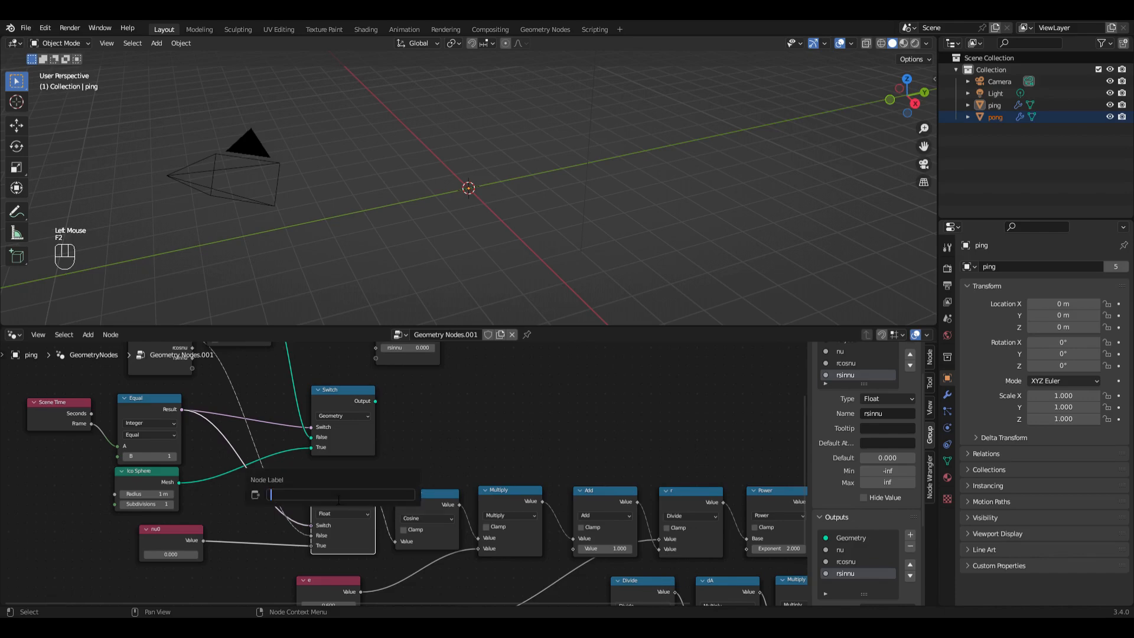
text(nu)
key(Return)
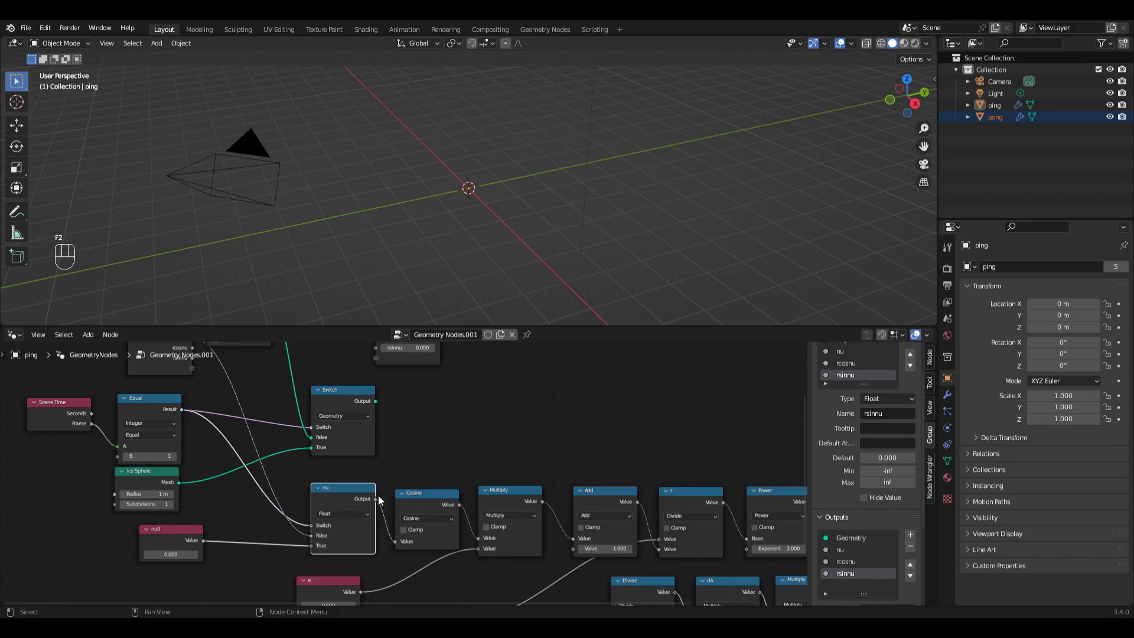
Step: Create an Add node with nu as its first input, and route the link through a reroute point above the Cosine node
drag(376, 499, 541, 417)
text(add)
click(579, 440)
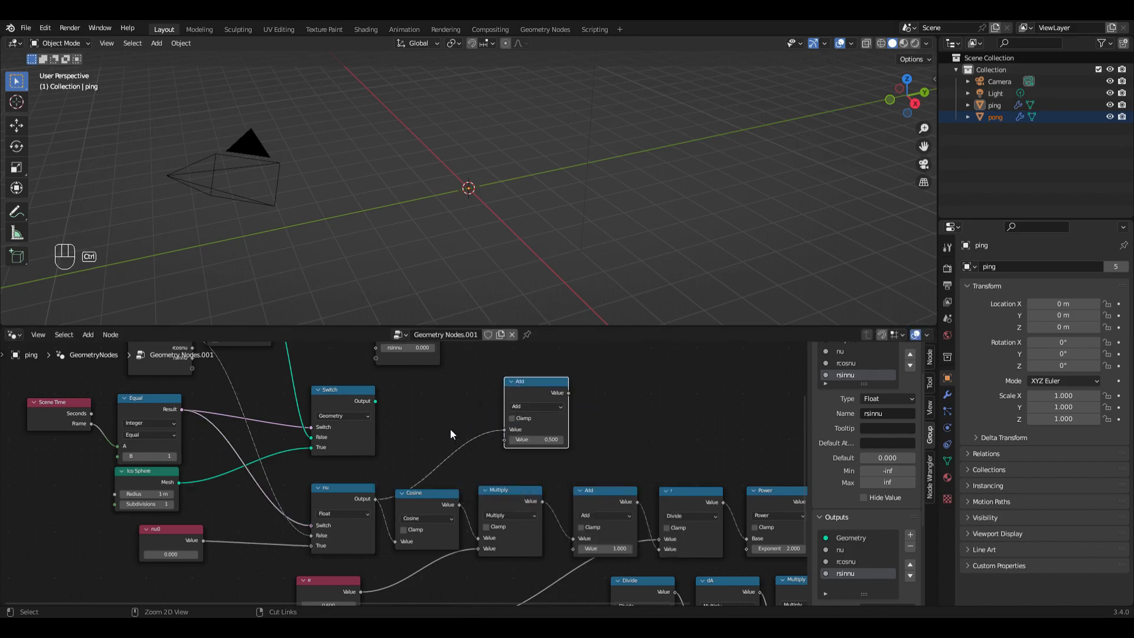
ctrl+right_drag(450, 428, 463, 463)
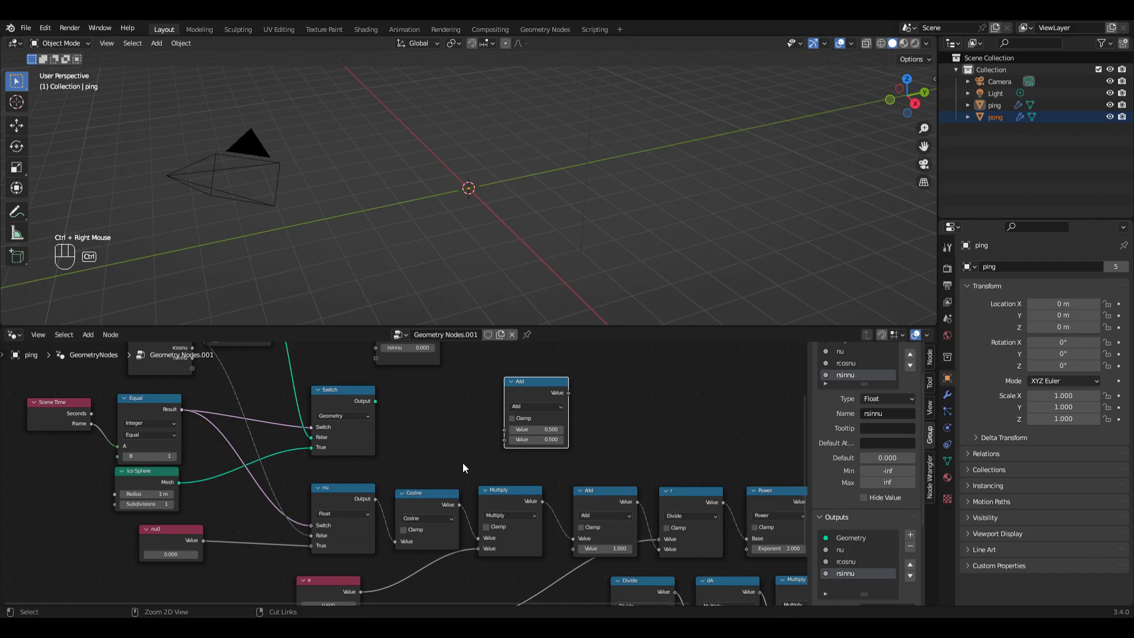
drag(374, 499, 505, 429)
shift+right_drag(442, 434, 471, 466)
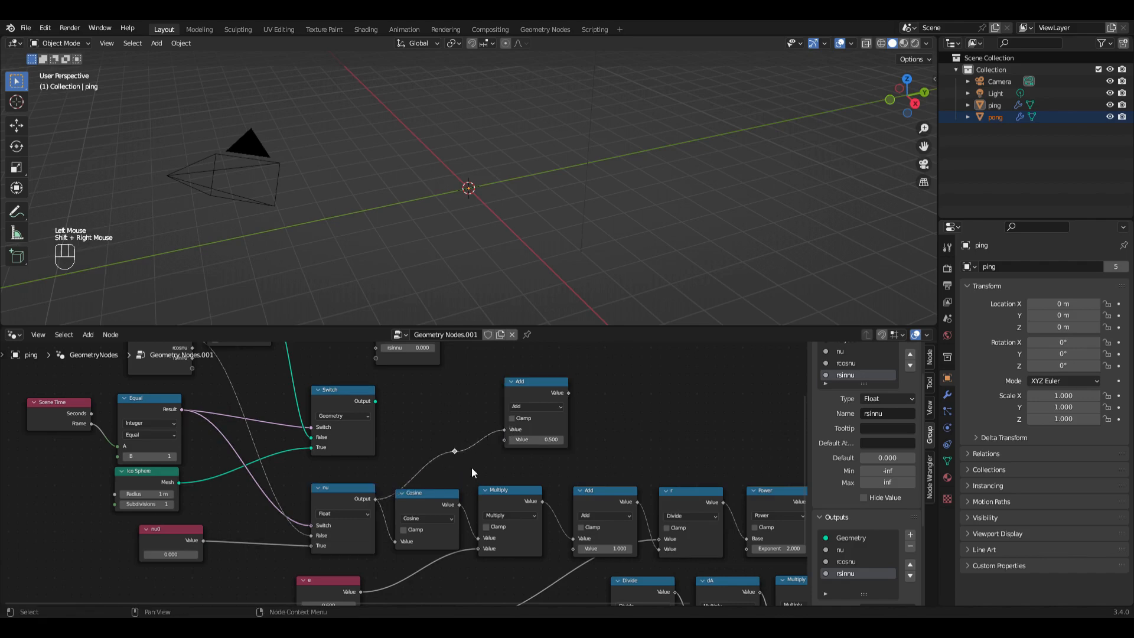
key(g)
click(423, 484)
Step: Move the new Add node past the end of the chain and connect dnu to its second input
drag(535, 393, 755, 406)
middle_drag(755, 408, 368, 383)
drag(321, 359, 563, 383)
drag(506, 541, 540, 430)
Step: Add a Capture Attribute node with the sum of nu and dnu as its Value input
scroll(543, 430, down, 1)
scroll(545, 430, down, 3)
middle_drag(623, 355, 497, 469)
scroll(471, 506, up, 3)
middle_drag(464, 541, 402, 464)
scroll(373, 497, up, 2)
scroll(401, 463, down, 1)
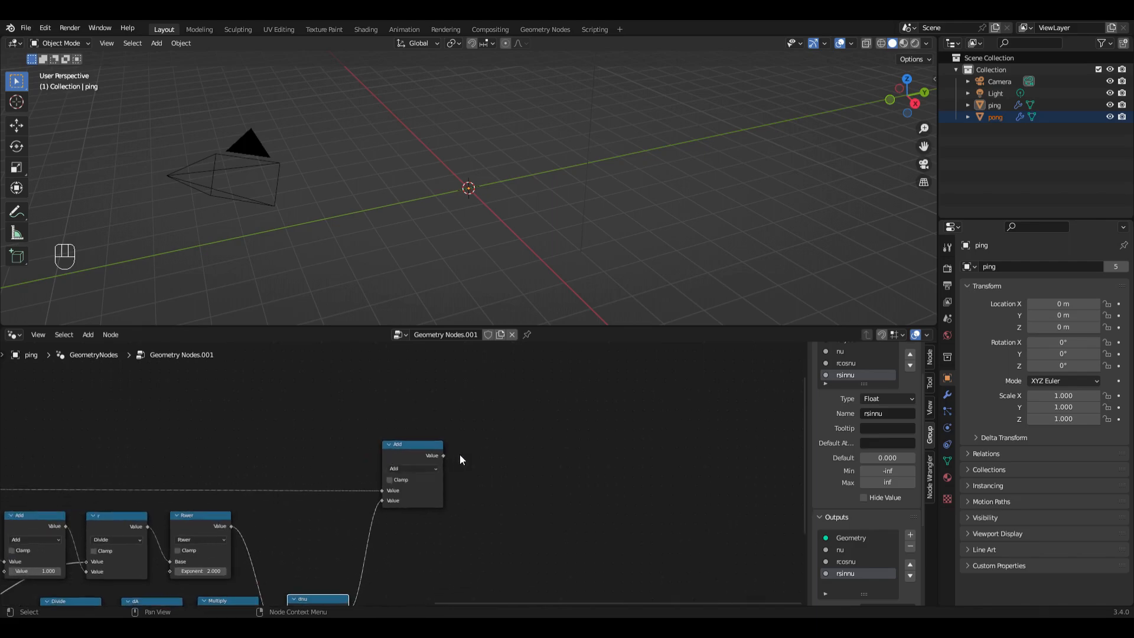
drag(443, 455, 511, 452)
text(ca)
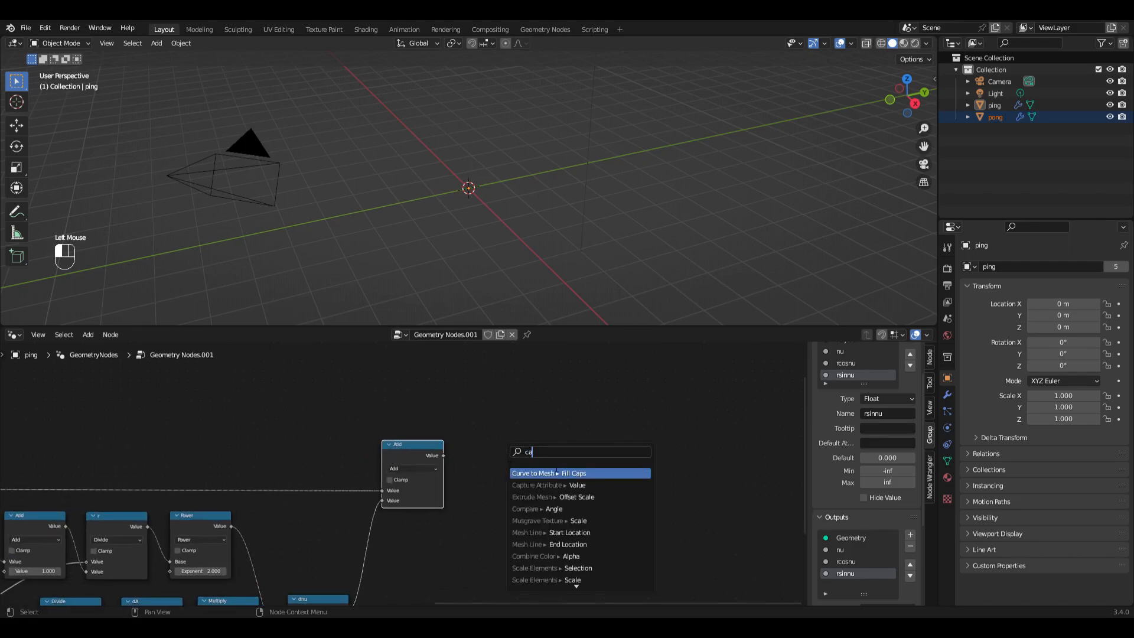
click(562, 485)
click(526, 438)
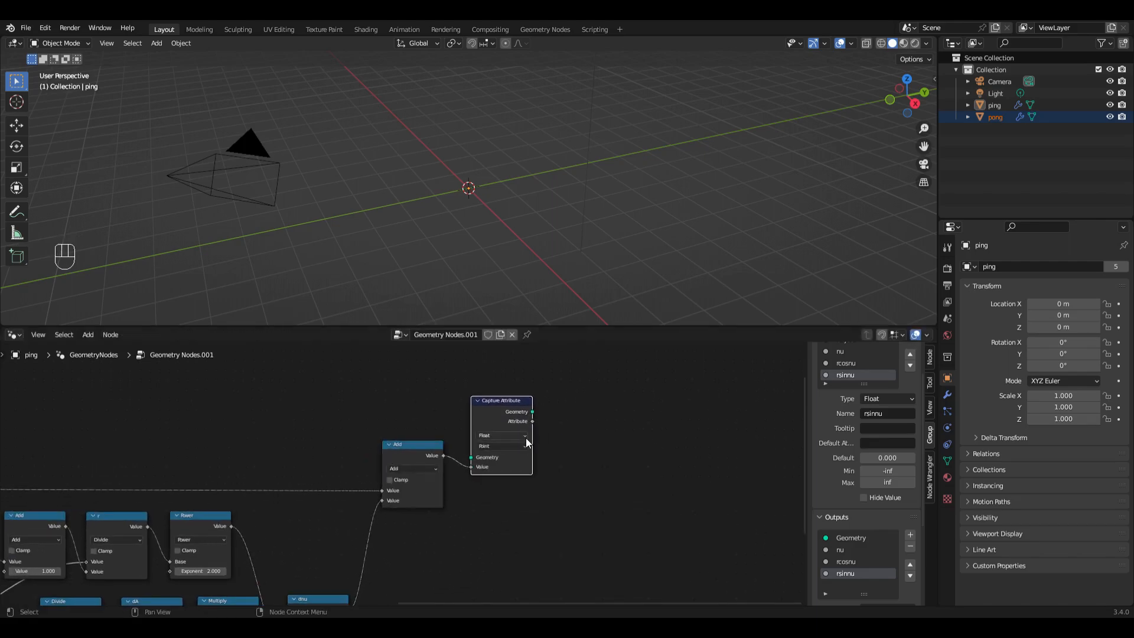
Step: Move the Group Output node to the far end of the tree, beyond the Capture Attribute node
scroll(525, 438, down, 2)
drag(488, 420, 479, 375)
scroll(243, 480, down, 2)
drag(94, 422, 631, 424)
scroll(577, 430, left, 3)
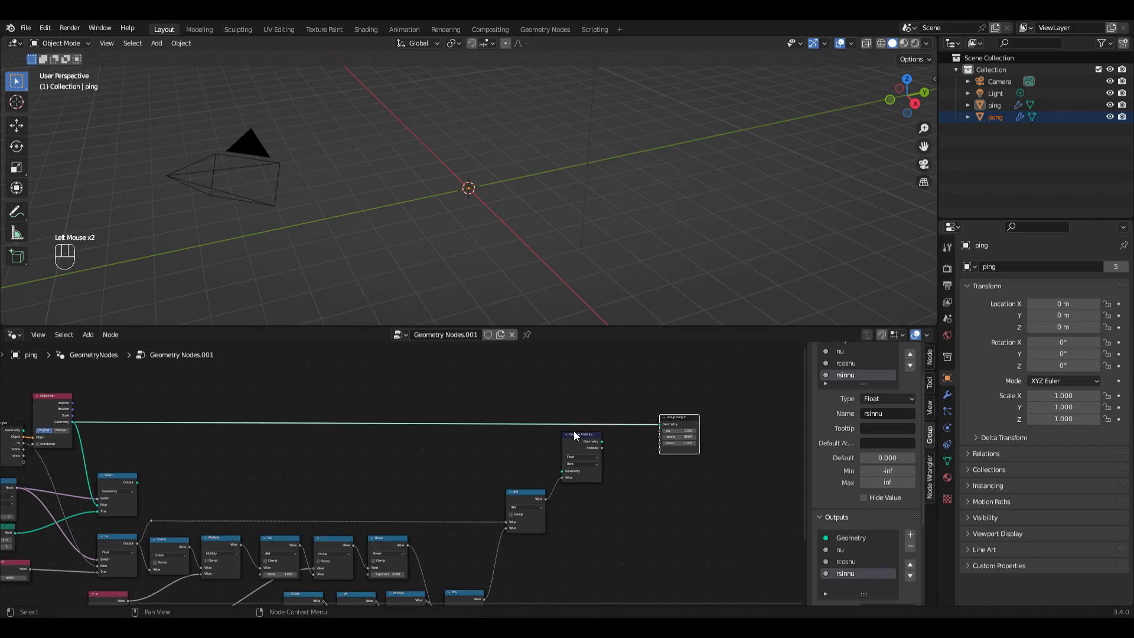
Step: Route the Switch node's geometry through the Capture Attribute node into the Group Output's Geometry input
scroll(567, 432, up, 1)
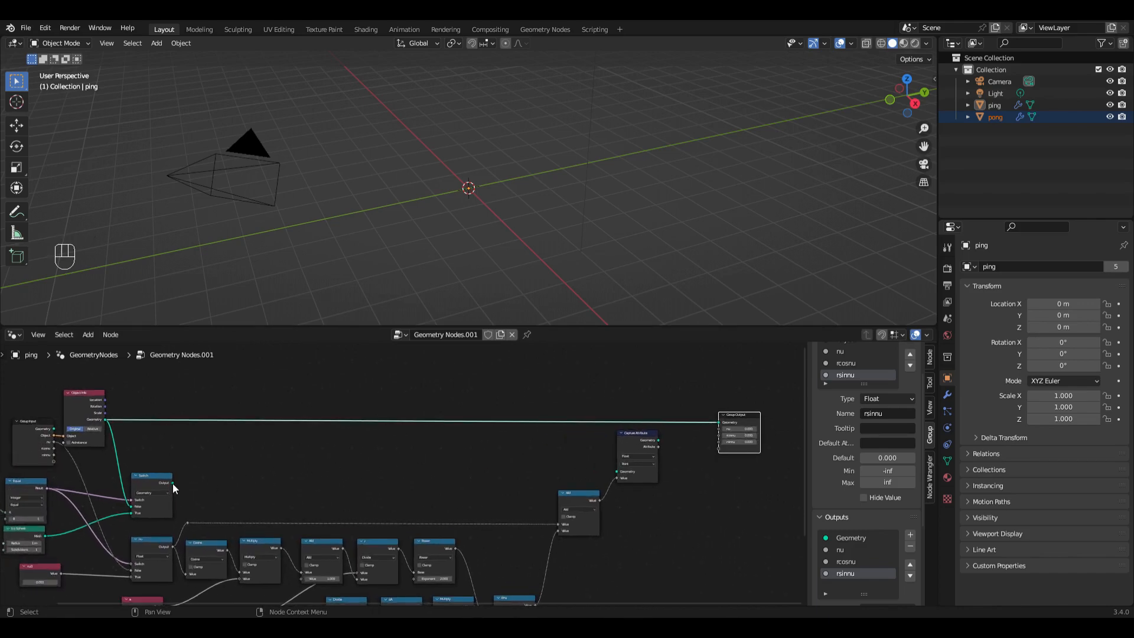
drag(172, 481, 616, 471)
drag(657, 439, 719, 423)
middle_drag(473, 195, 491, 225)
drag(579, 495, 577, 494)
drag(640, 434, 646, 457)
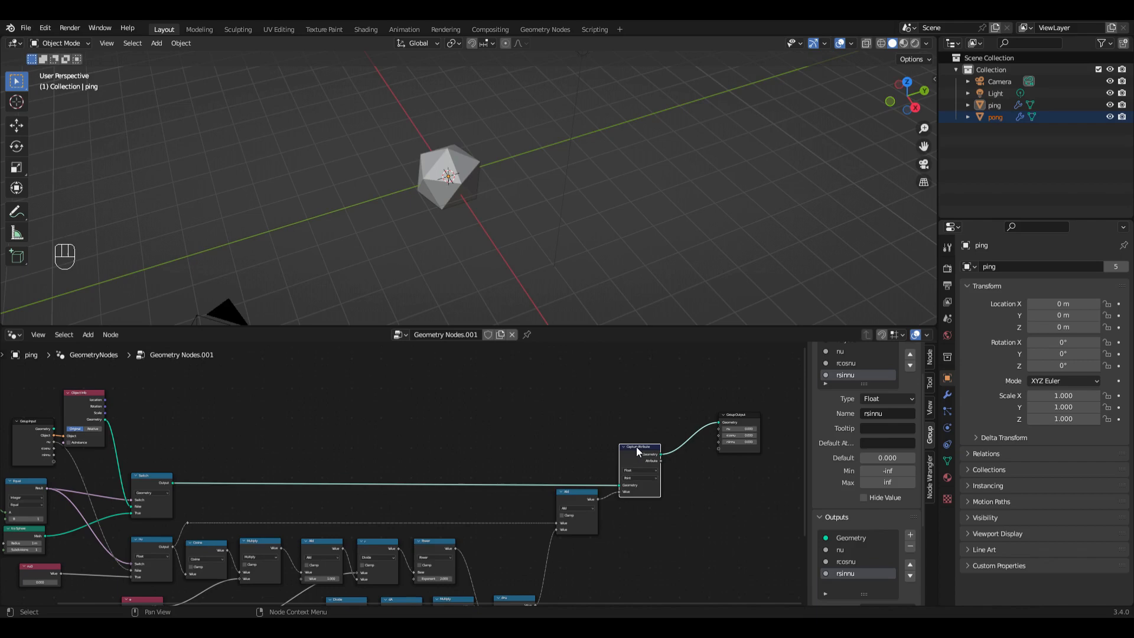
Step: Create a Cosine math node fed by nu from the reroute point and place it above the Switch geometry link
scroll(637, 451, down, 3)
scroll(615, 471, up, 4)
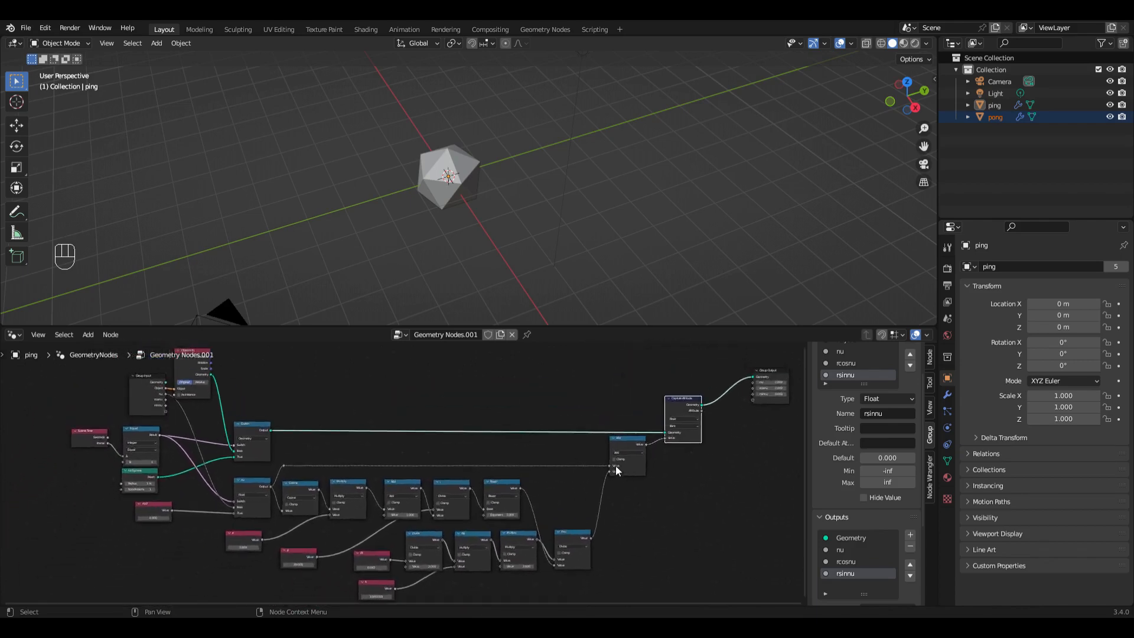
scroll(251, 554, up, 3)
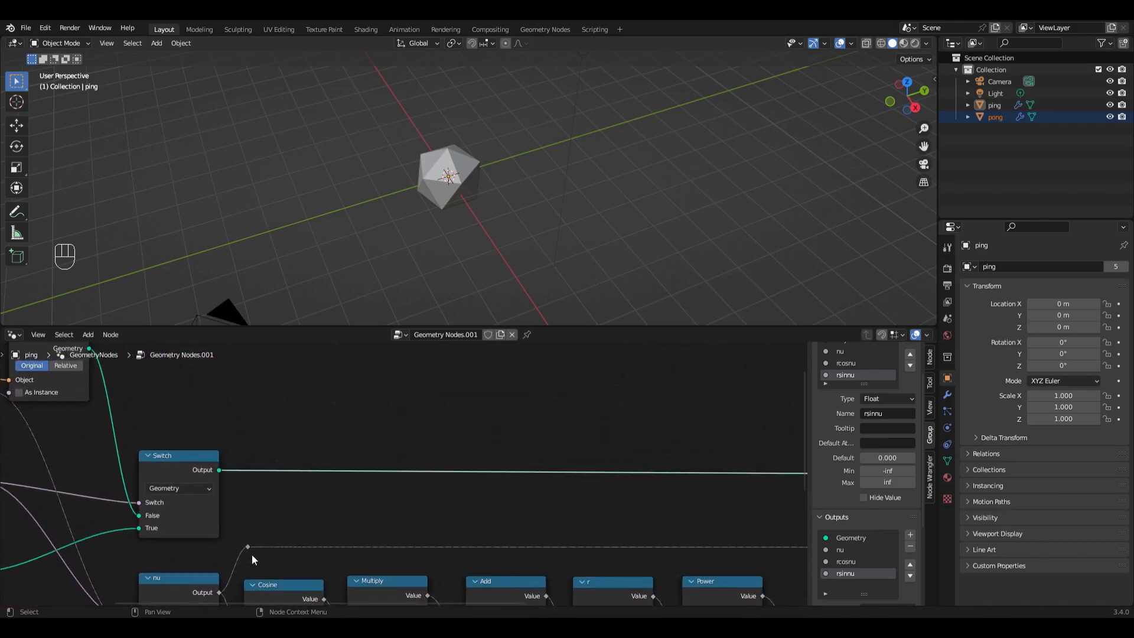
scroll(248, 555, down, 1)
drag(275, 564, 279, 418)
text(co)
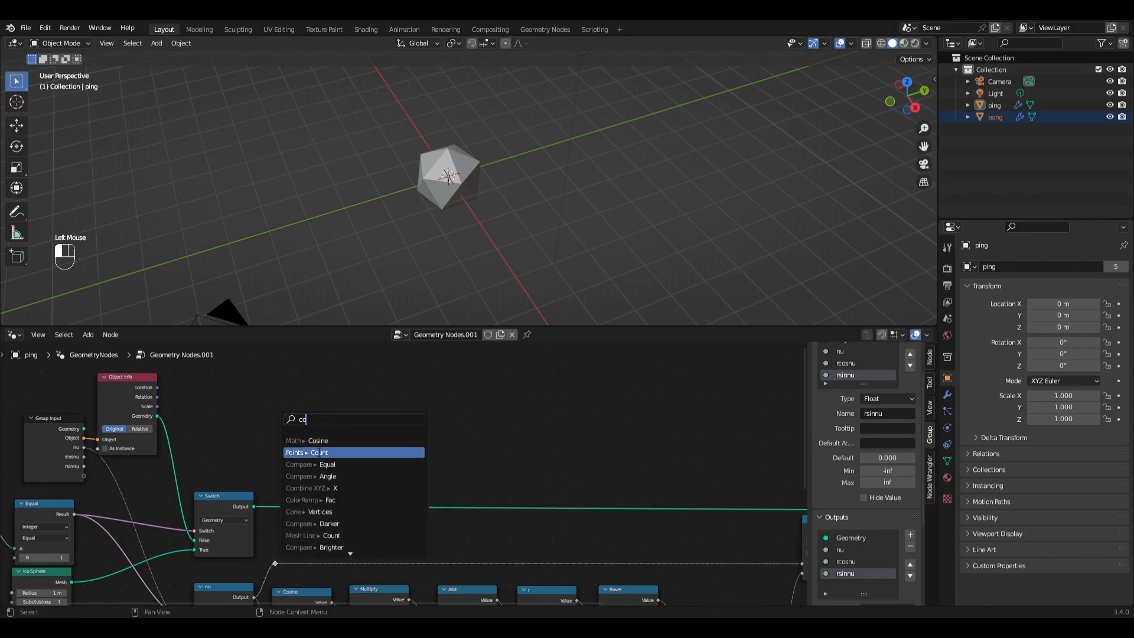
click(325, 442)
click(375, 440)
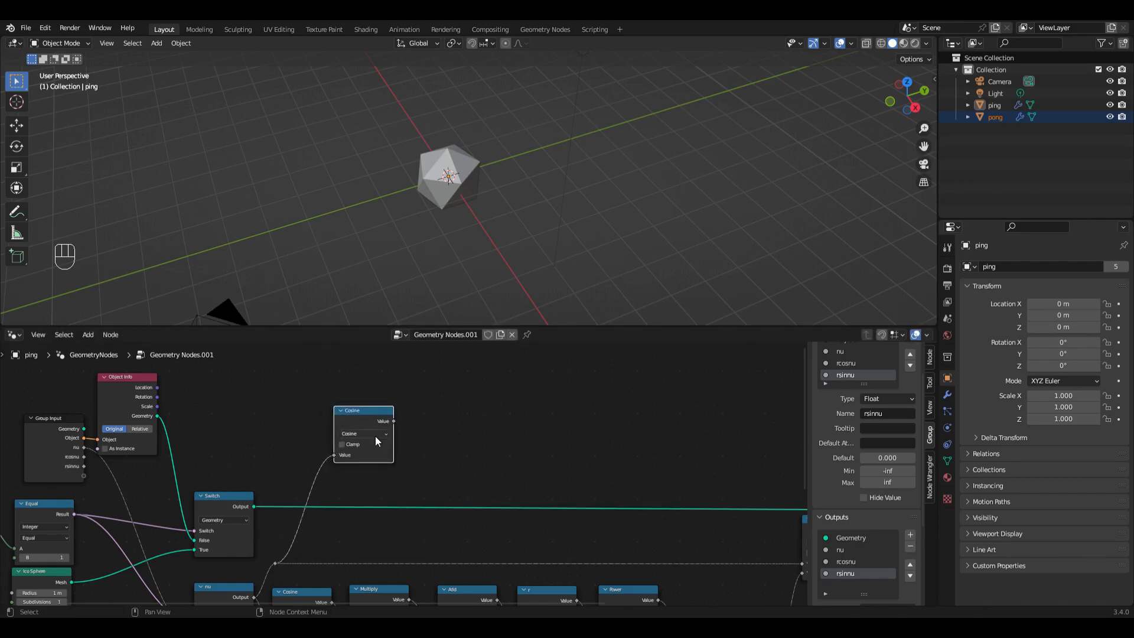
Step: Duplicate the new Cosine node, feed it nu, set it to Sine, and stack the two nodes with Cosine above Sine
key(shift+d)
click(466, 444)
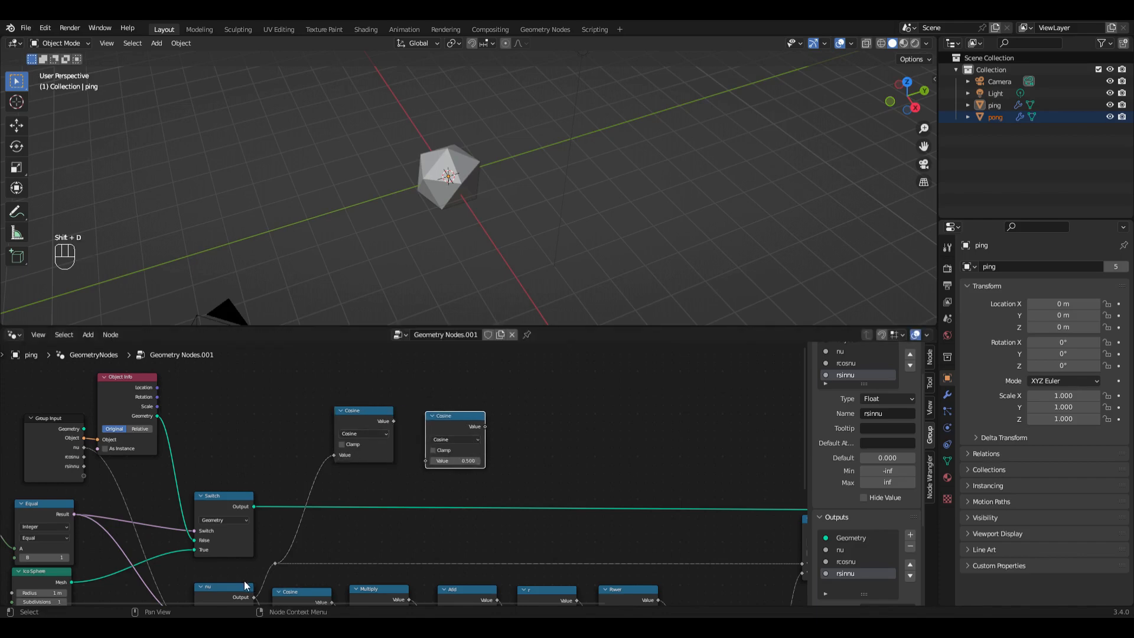
drag(276, 563, 427, 461)
click(459, 439)
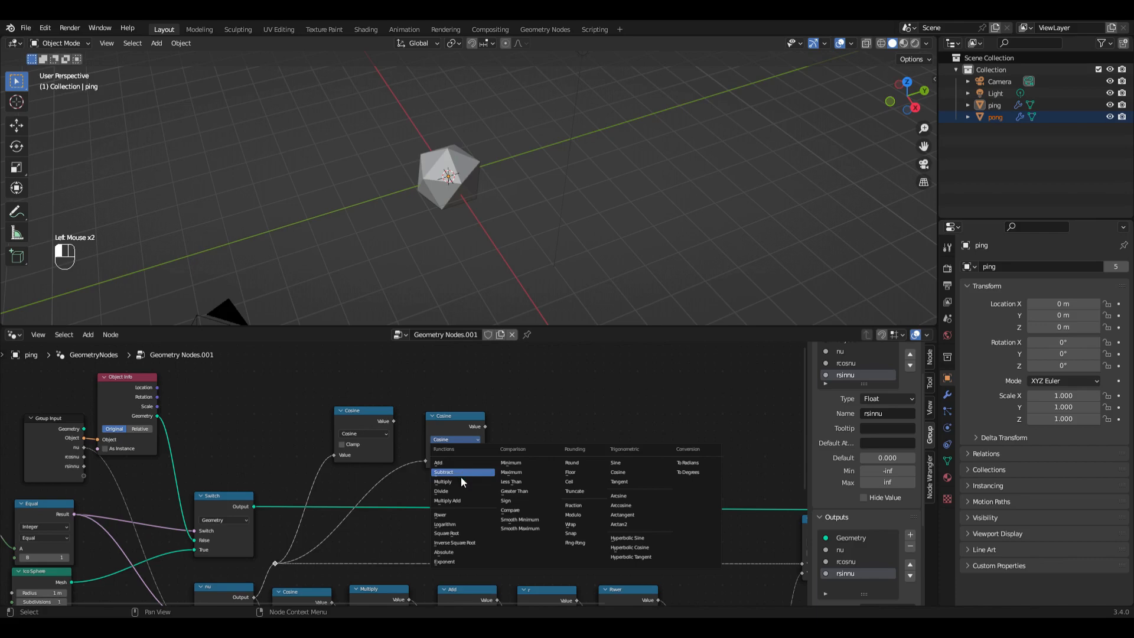
click(623, 462)
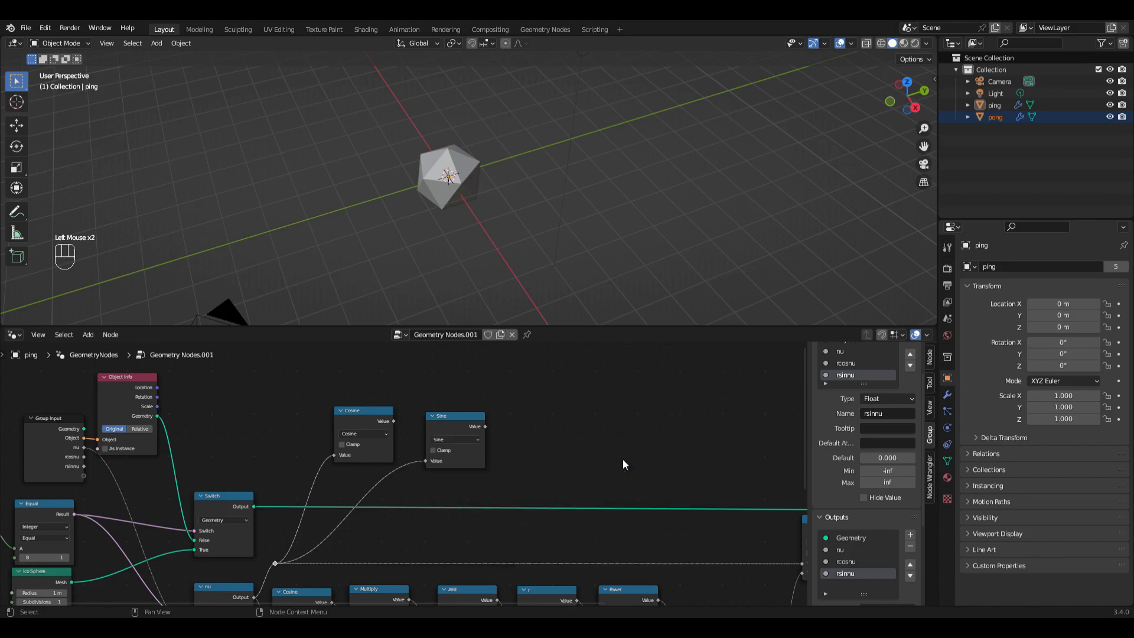
drag(364, 415, 496, 417)
drag(455, 504, 493, 504)
Step: Create a Multiply math node that multiplies the Sine output by the output of the r node
scroll(528, 529, down, 4)
scroll(528, 530, right, 2)
scroll(528, 530, up, 3)
scroll(522, 502, down, 2)
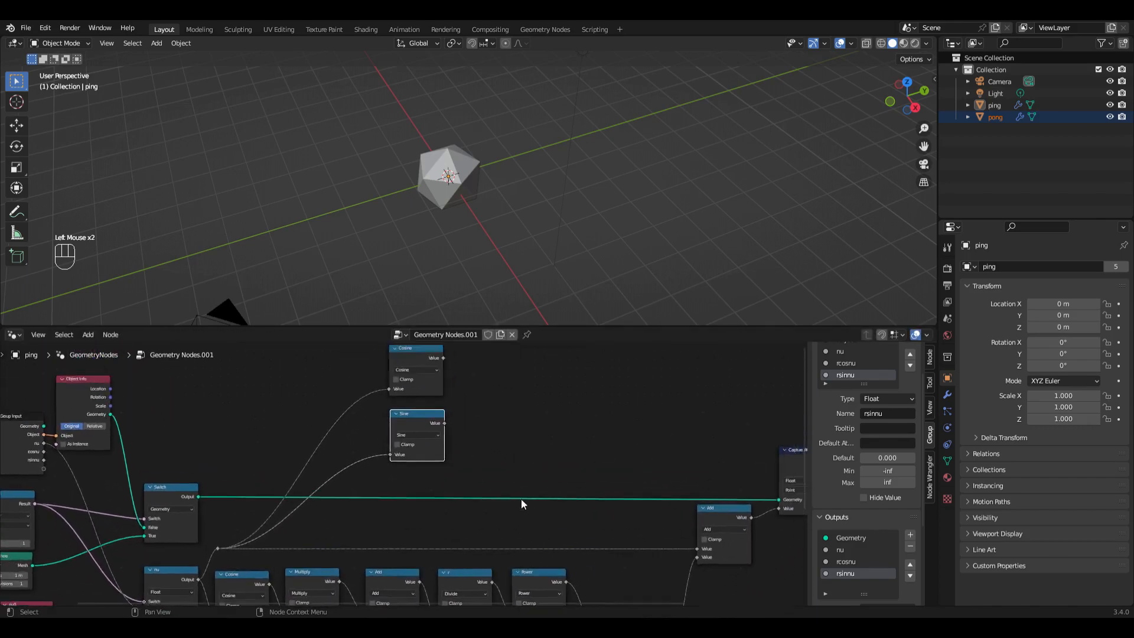
drag(443, 432, 517, 435)
text(mul)
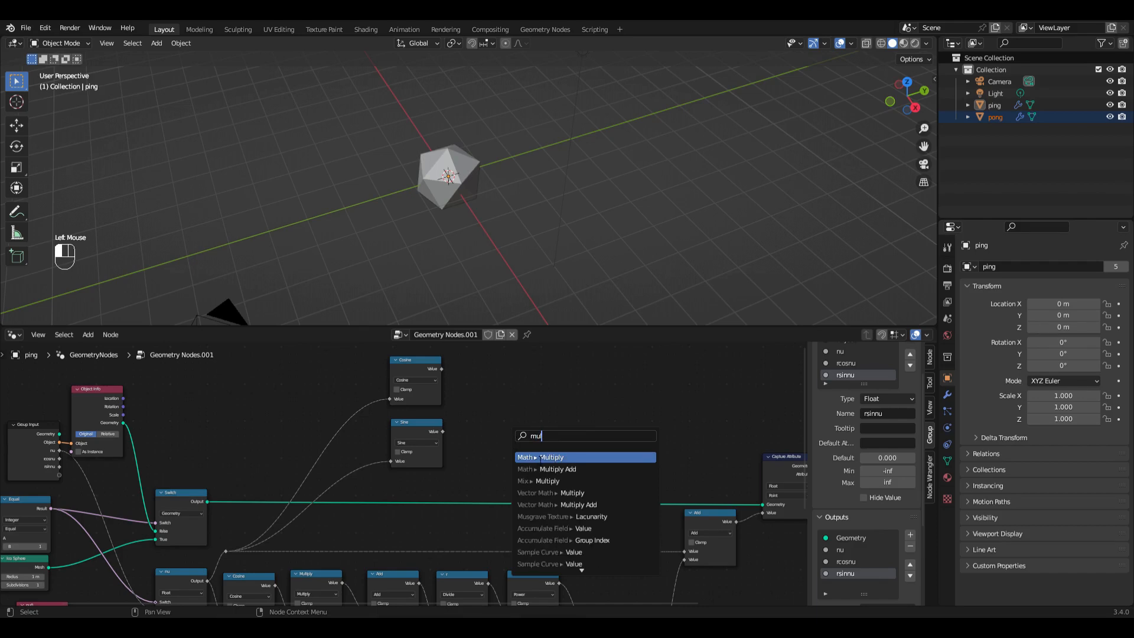
click(540, 458)
click(538, 442)
drag(487, 584, 511, 465)
Step: Duplicate the Multiply node with its links, place it above, and replace its Sine input with the Cosine output
click(531, 424)
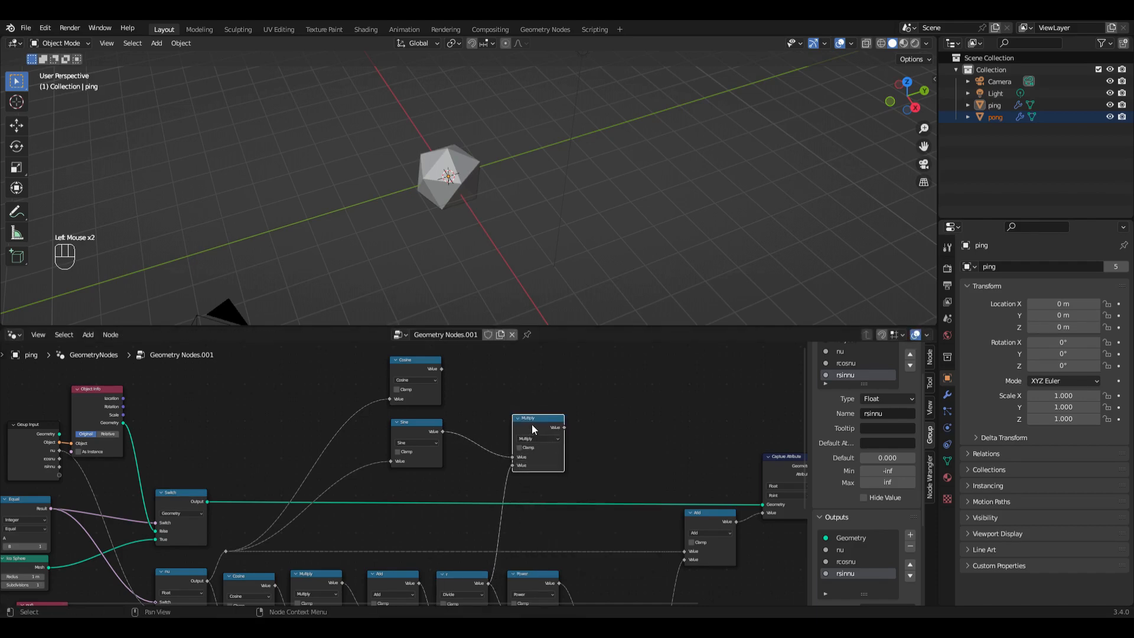
key(ctrl+shift+d)
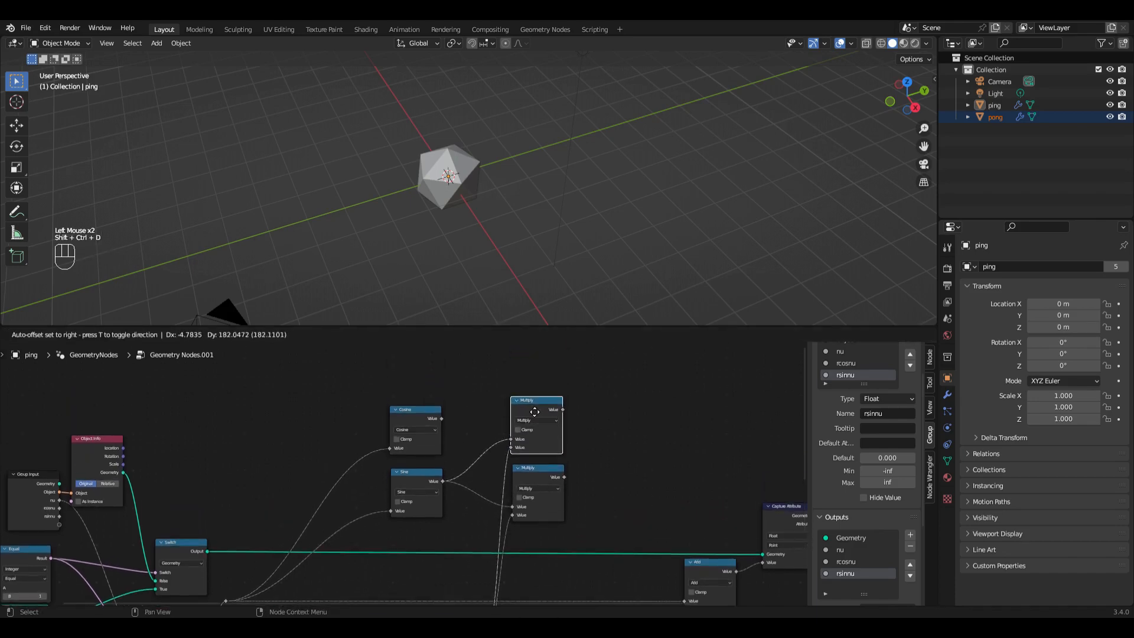
click(535, 418)
drag(441, 418, 512, 446)
Step: Add a Combine XYZ node with the Cosine product as X and the Sine product as Y
scroll(517, 444, down, 4)
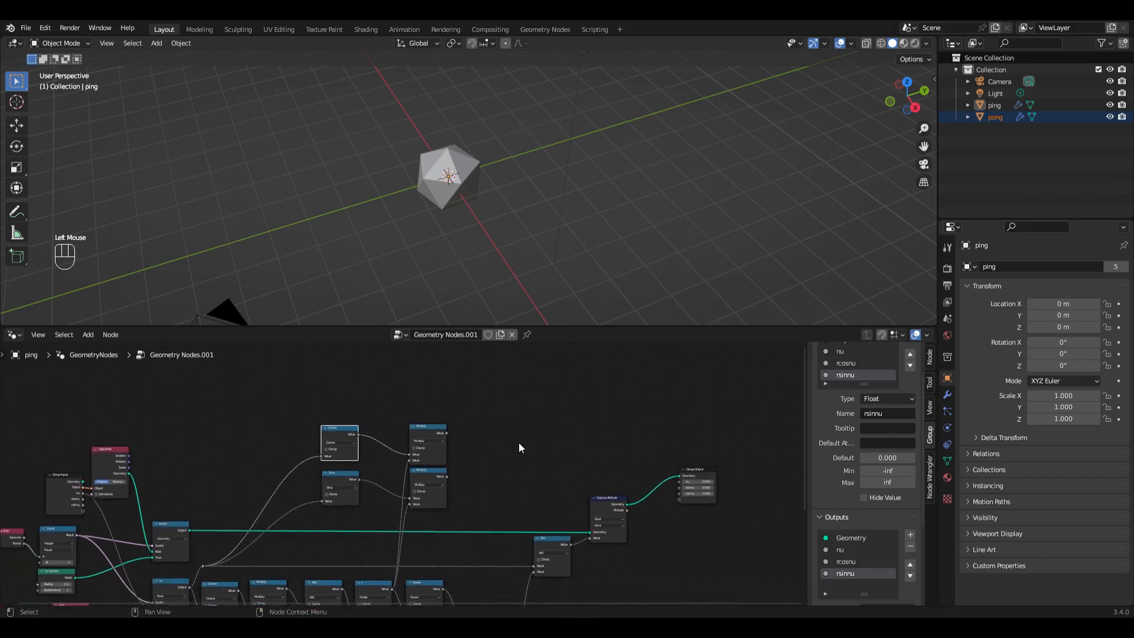
scroll(518, 443, up, 1)
scroll(518, 447, up, 3)
drag(380, 426, 479, 432)
text(com)
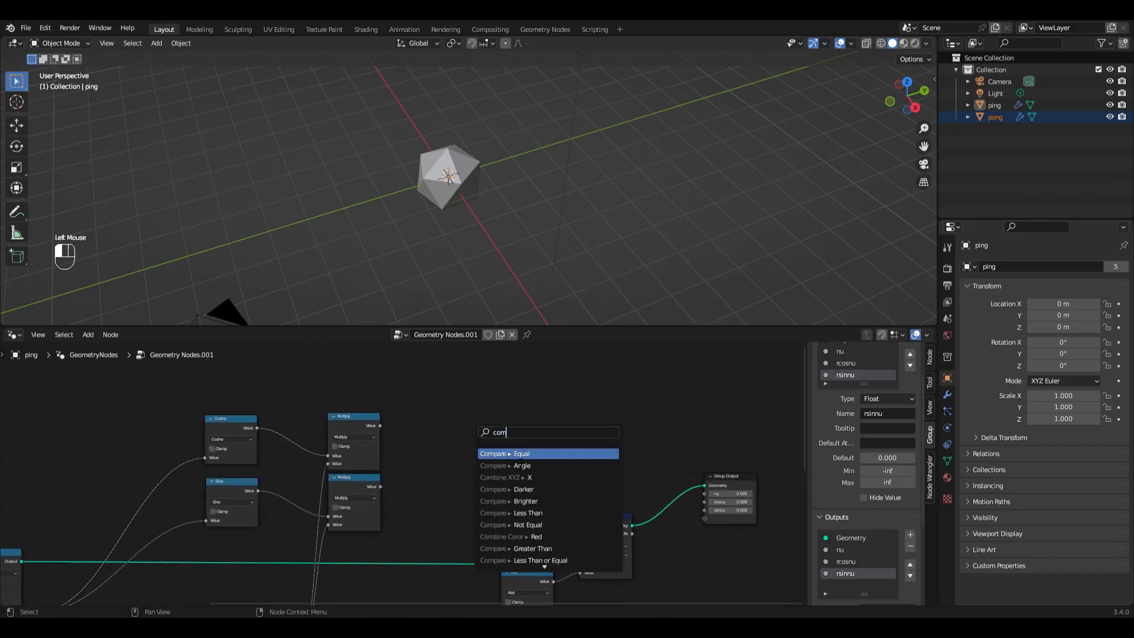
key(Down)
key(Down)
key(Return)
click(481, 462)
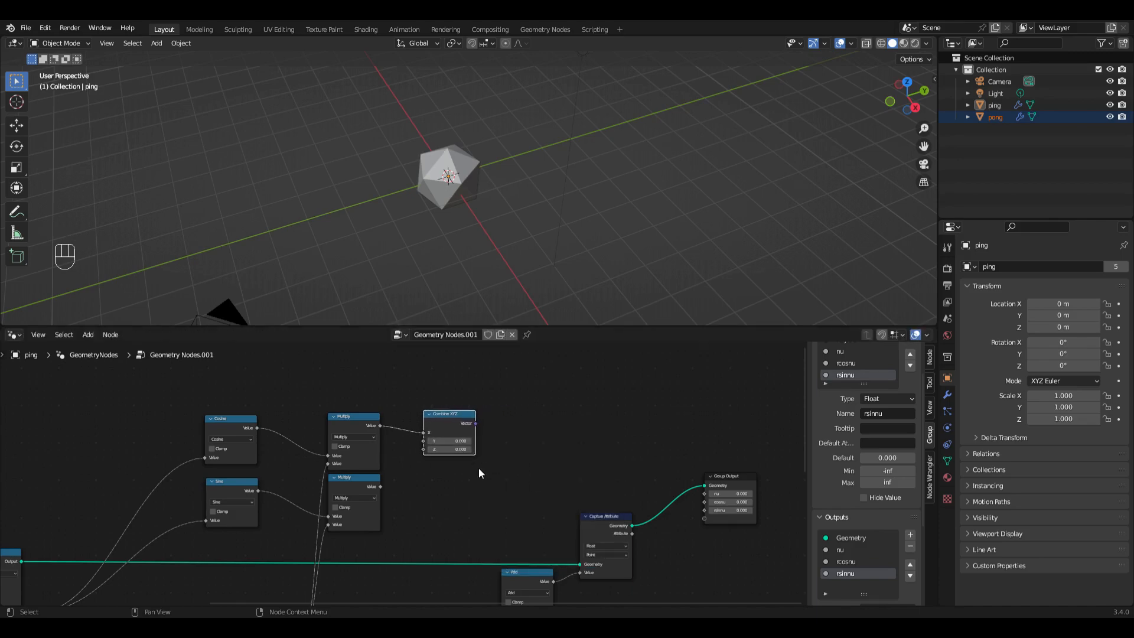
drag(381, 486, 423, 442)
Step: Duplicate the Combine XYZ node without links and place the copy near the Object Info node
click(449, 421)
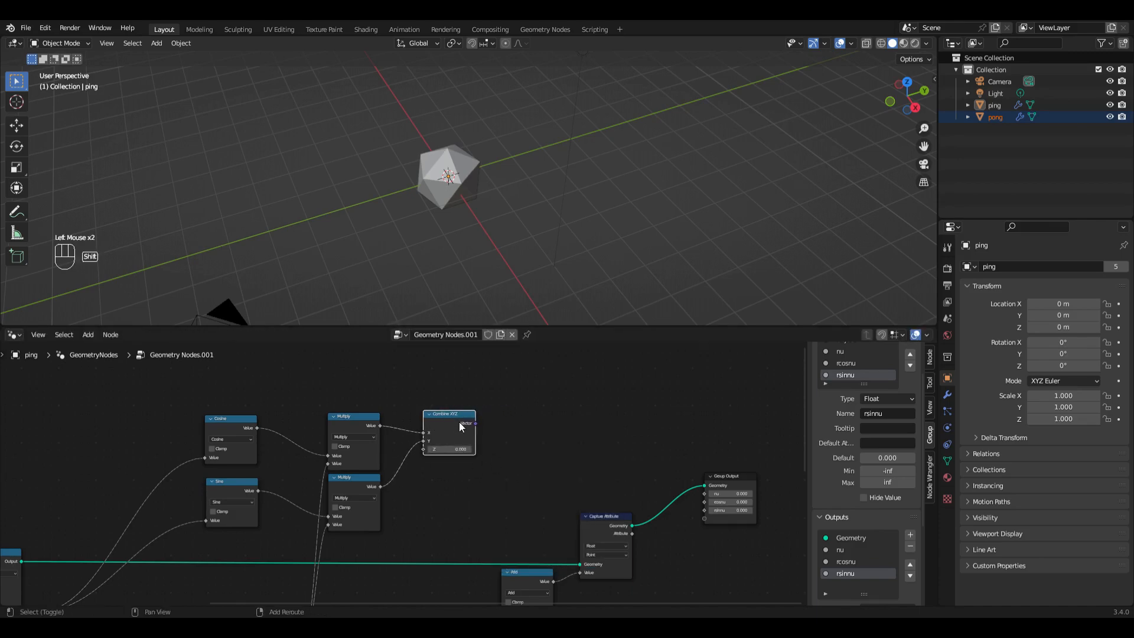
key(shift+d)
click(83, 412)
middle_drag(131, 439, 412, 469)
scroll(411, 470, up, 5)
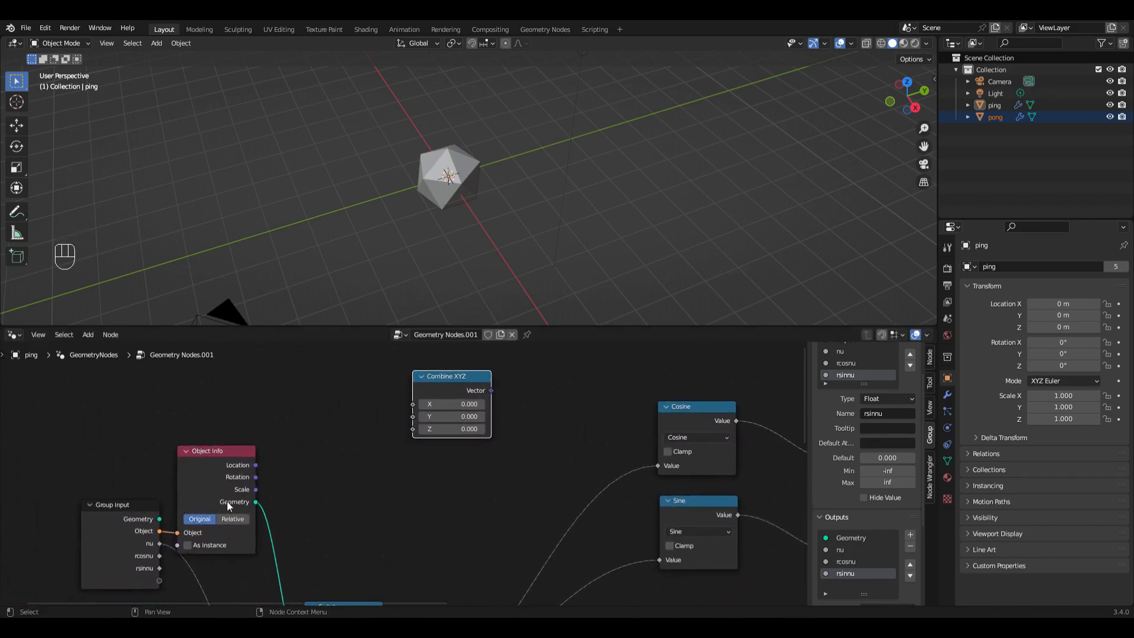
Step: Add a second Group Input node and connect its rcosnu to X and rsinnu to Y of the copied Combine XYZ
click(93, 334)
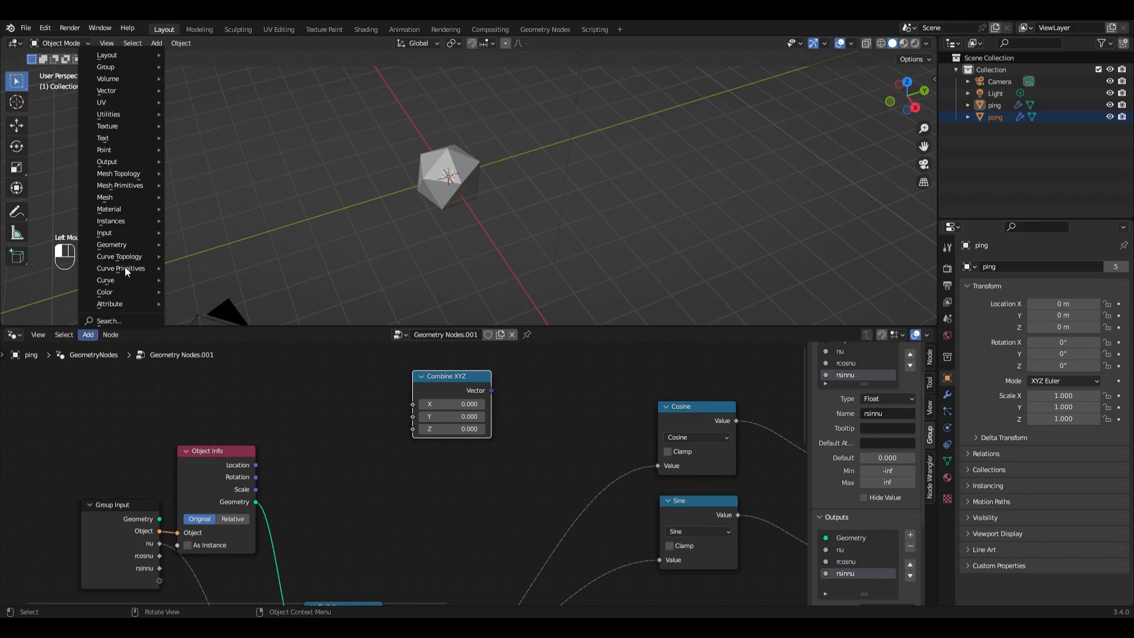
mouse_move(125, 237)
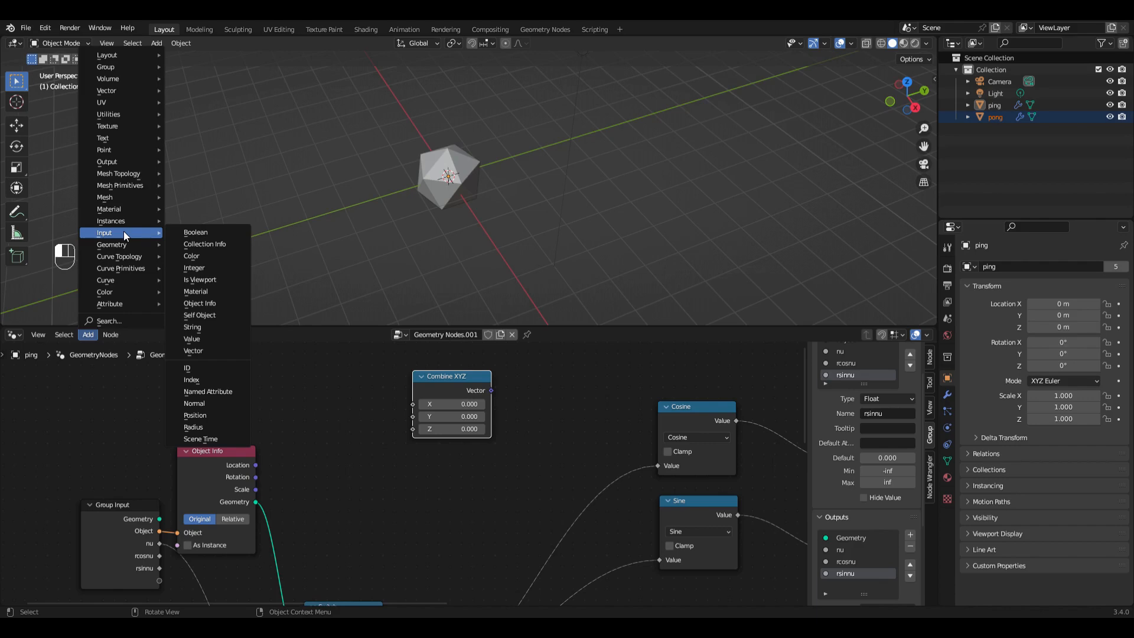
mouse_move(123, 67)
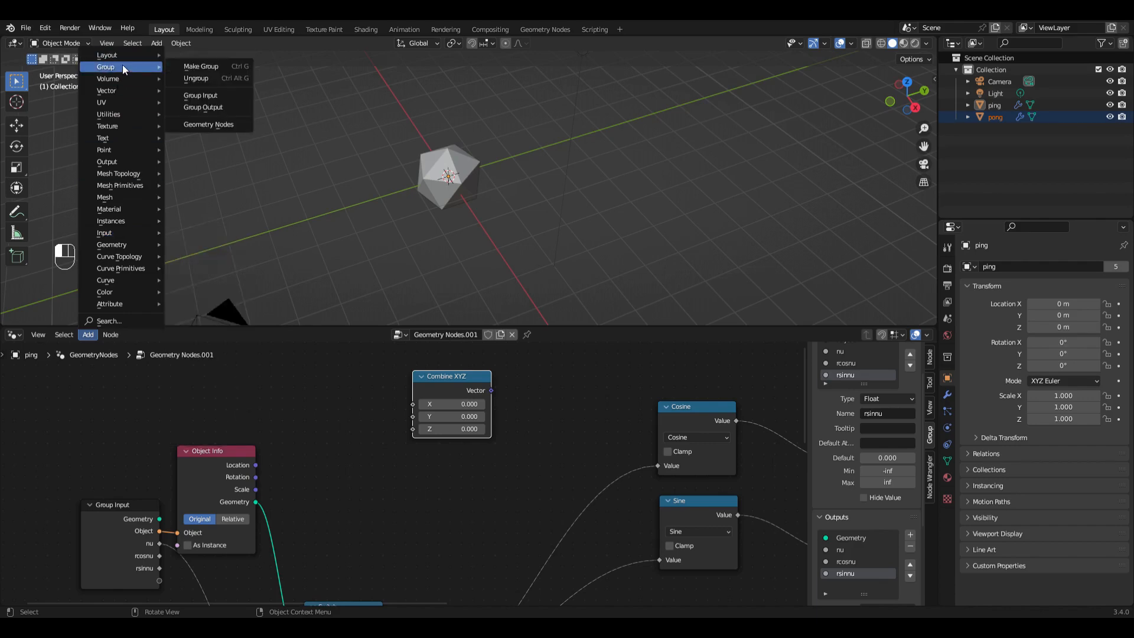
click(212, 93)
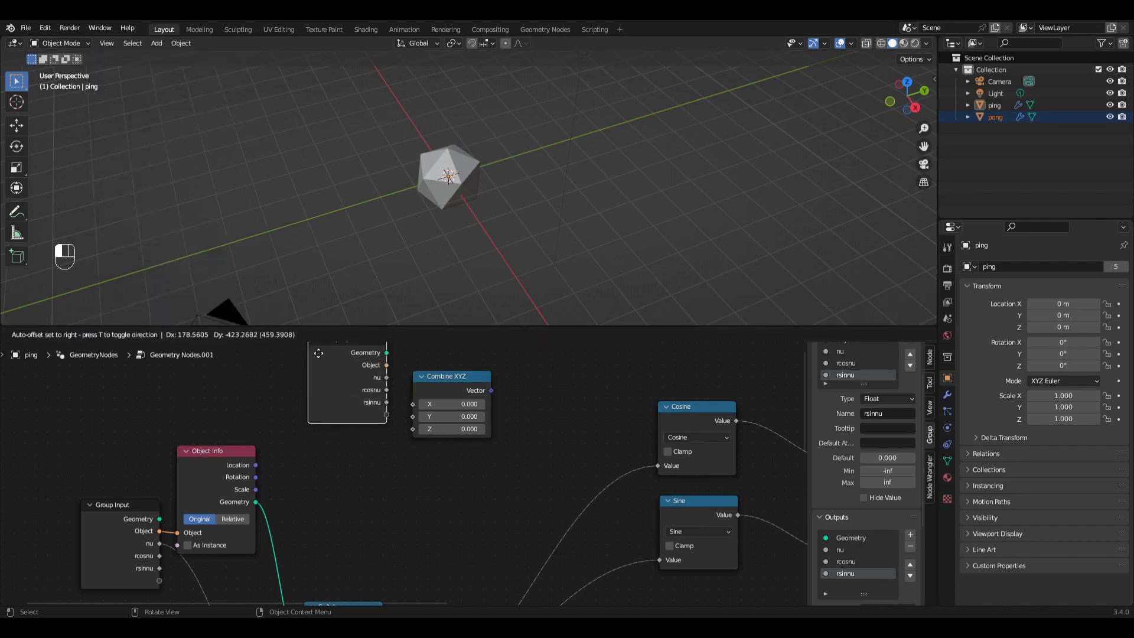
click(290, 364)
drag(367, 418, 418, 419)
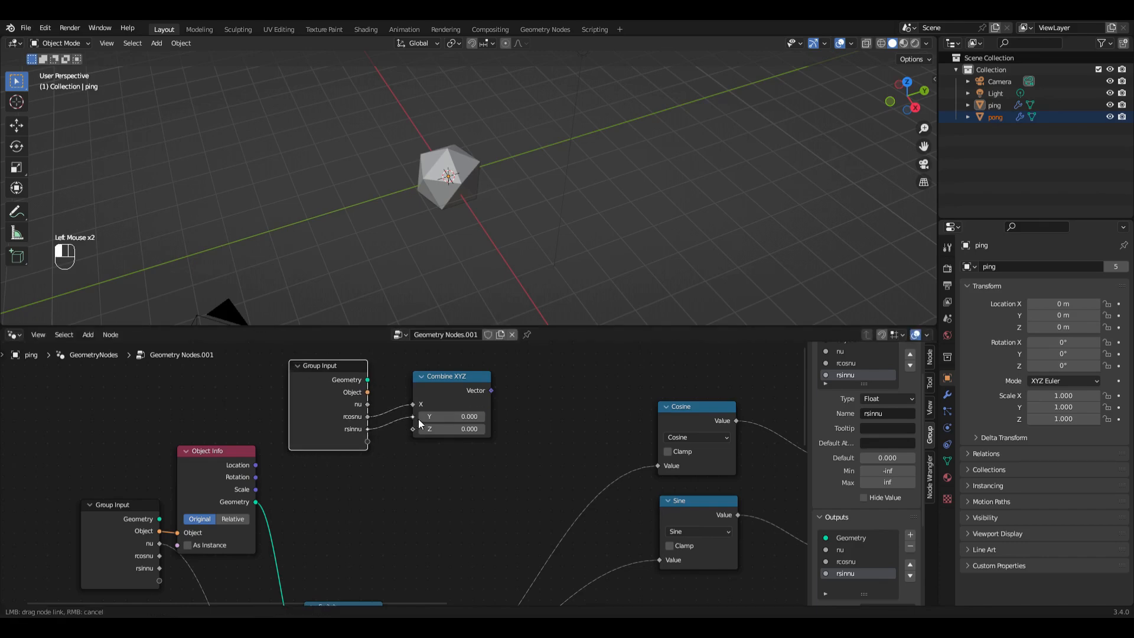
Step: Move the second Group Input and its Combine XYZ node above the Multiply nodes and the first Combine XYZ
key(Home)
drag(246, 430, 711, 421)
middle_drag(785, 413, 541, 422)
scroll(553, 477, up, 4)
middle_drag(537, 463, 466, 455)
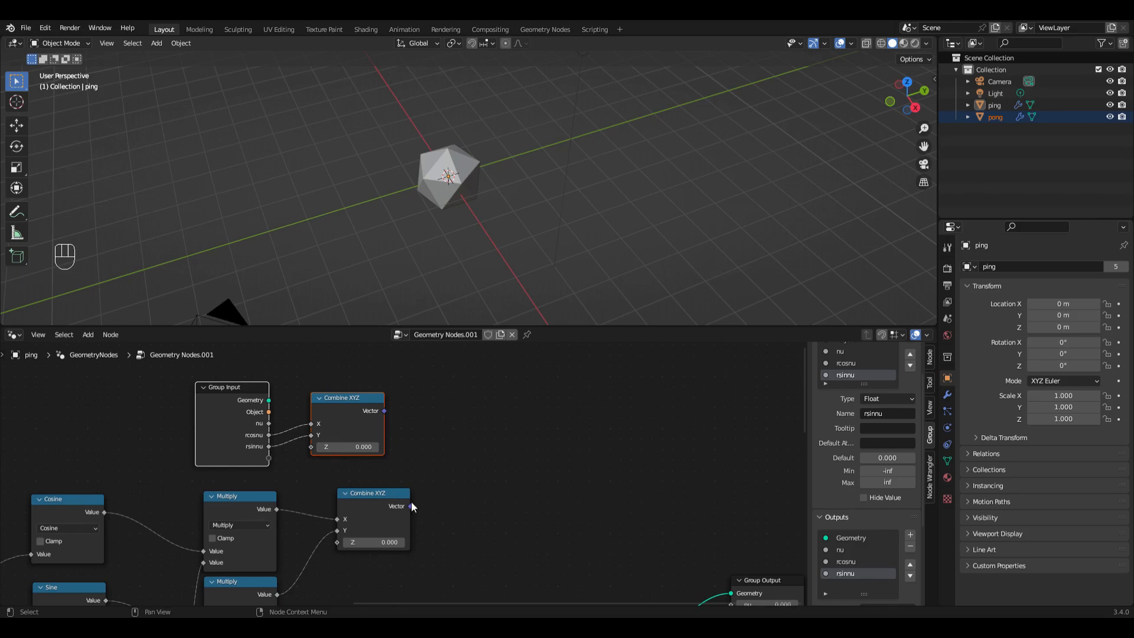
Step: Add a vector Subtract node that subtracts the Group Input's Combine XYZ vector from the newly computed one
drag(412, 507, 503, 436)
text(sub)
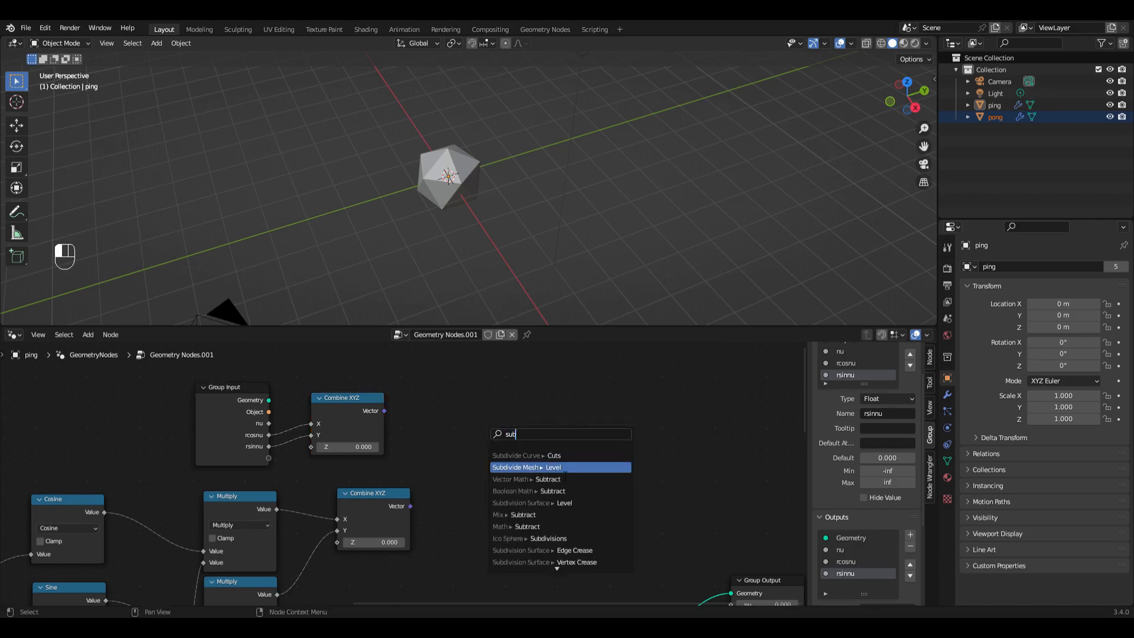
text(t)
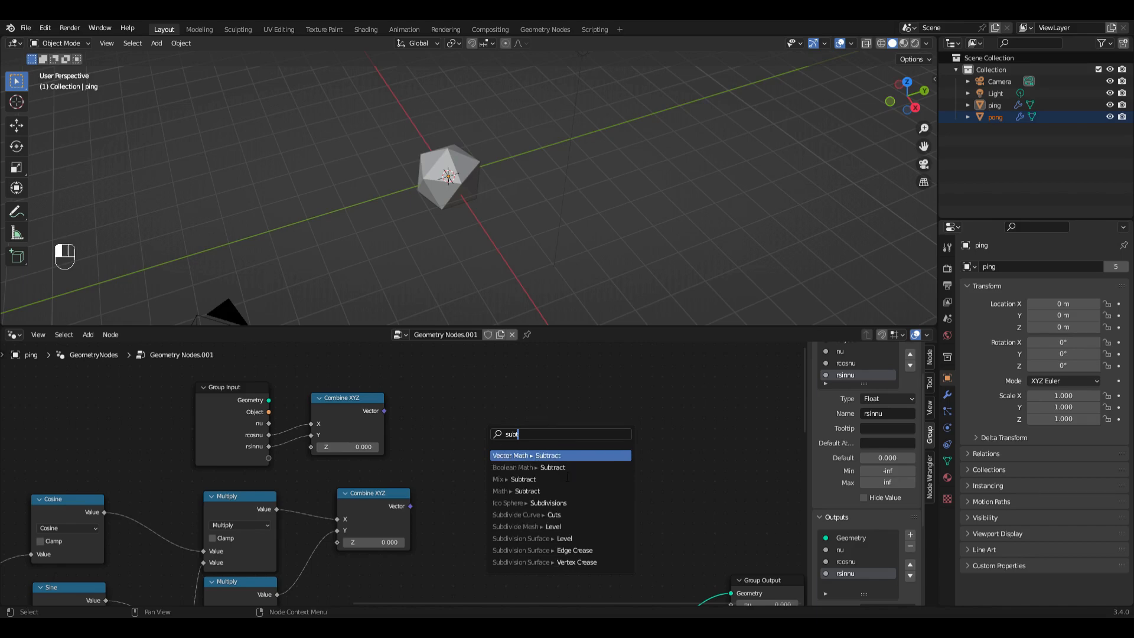
key(Return)
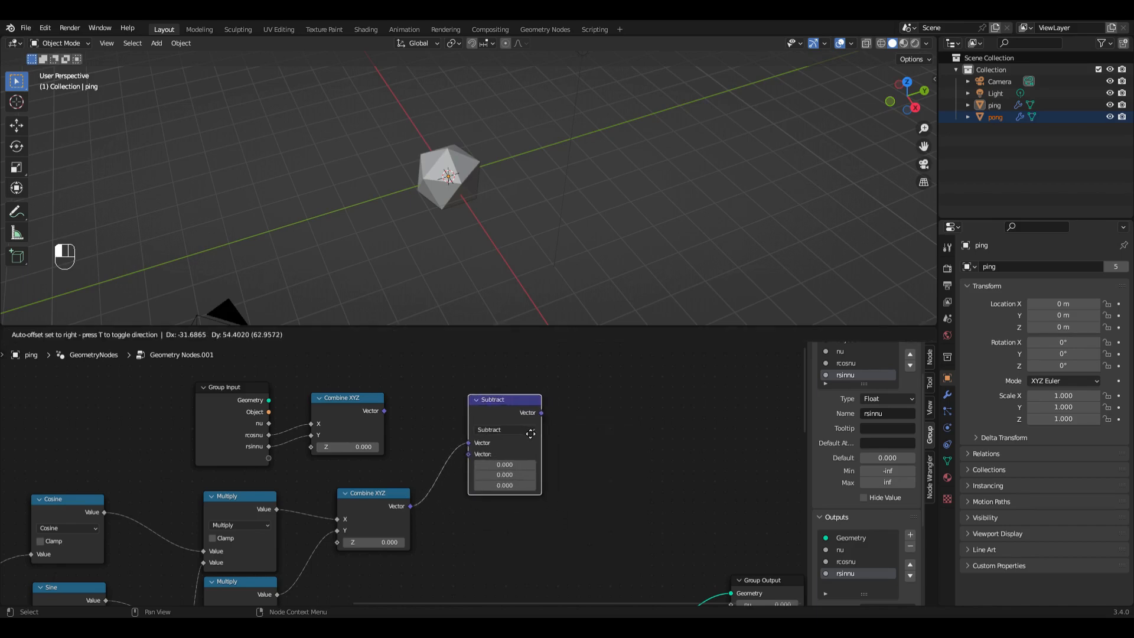
click(387, 505)
drag(384, 412, 468, 454)
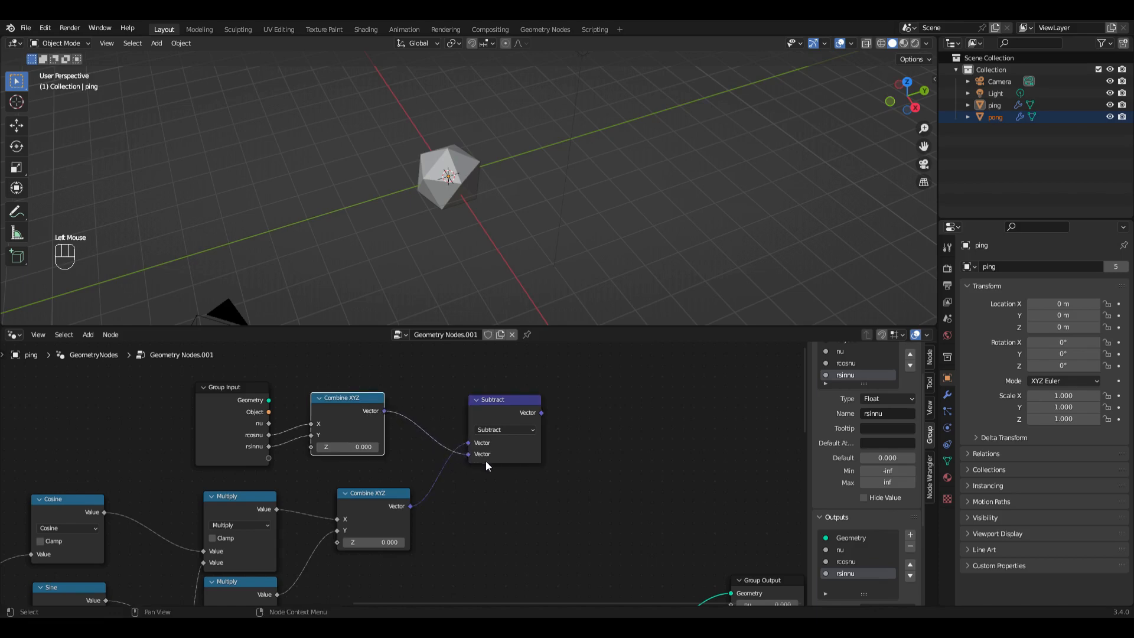
Step: Add a Set Position node and use the Subtract vector as its Offset
scroll(485, 461, down, 3)
middle_drag(557, 462, 494, 462)
middle_drag(551, 438, 381, 399)
scroll(382, 399, up, 1)
drag(336, 361, 401, 378)
text(set)
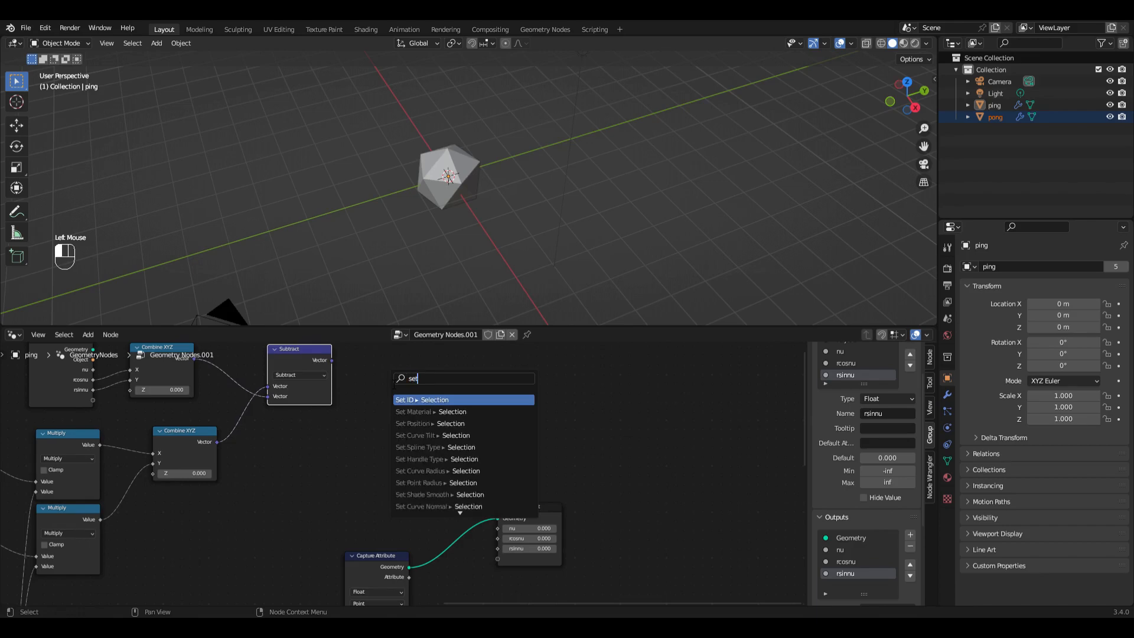
key(Down)
key(Down)
key(Return)
click(441, 408)
scroll(440, 409, up, 2)
scroll(440, 409, left, 1)
drag(405, 429, 406, 449)
Step: Move the Capture Attribute and Group Output nodes farther along the tree, away from the Add node
scroll(405, 448, down, 2)
scroll(416, 457, left, 1)
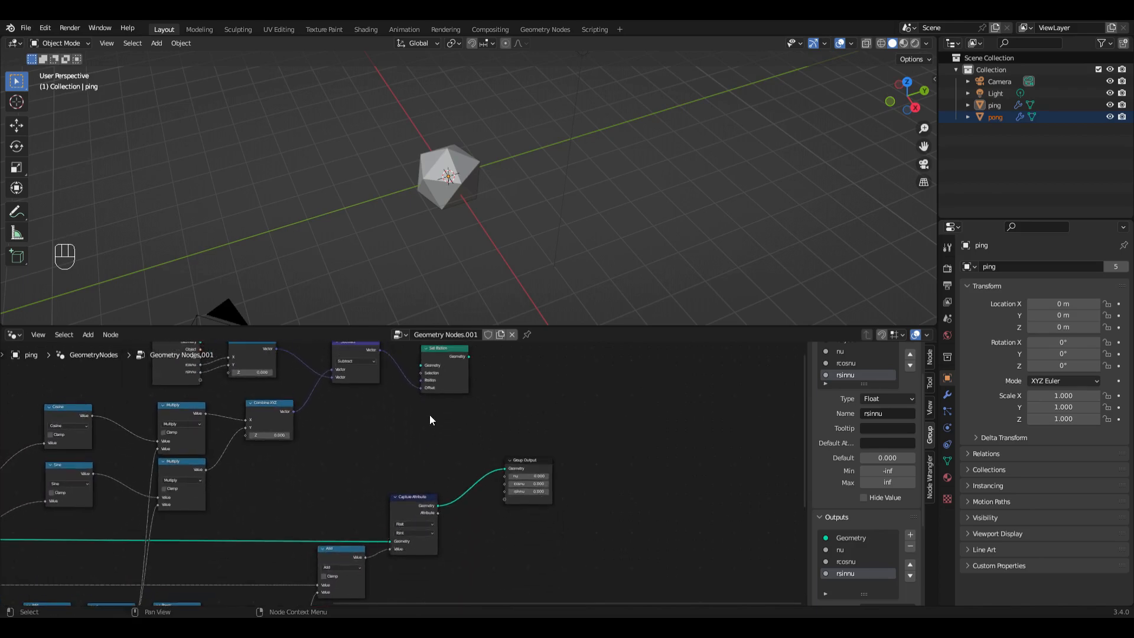
scroll(431, 424, down, 3)
drag(421, 476, 512, 515)
drag(503, 479, 630, 479)
scroll(449, 514, up, 4)
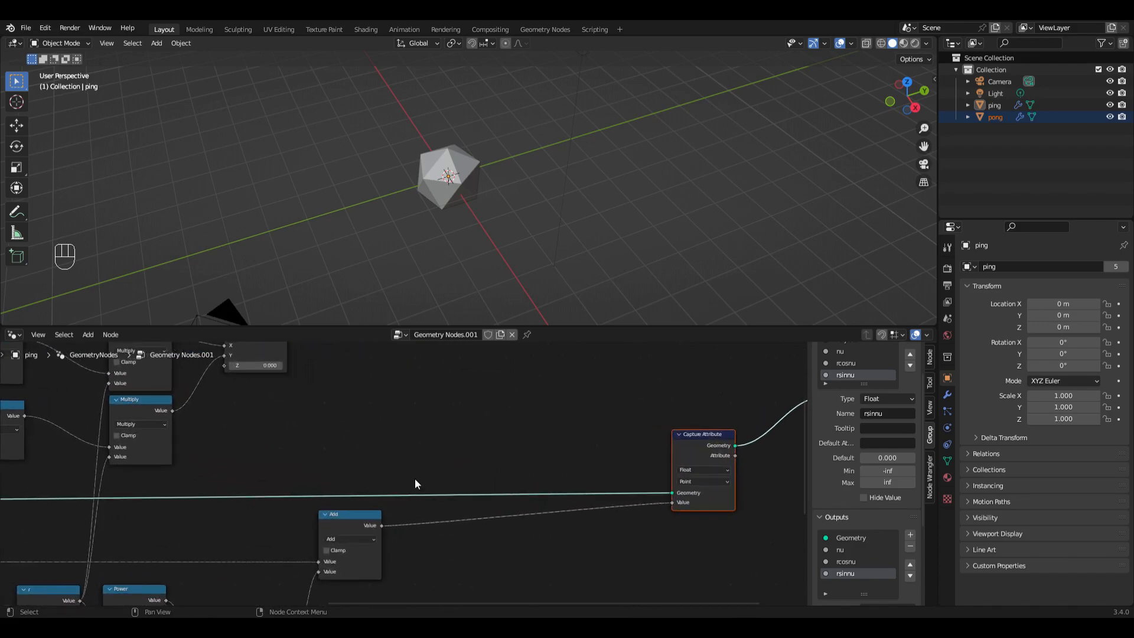
Step: Insert a reroute on the Switch geometry link and redirect it from Capture Attribute to Set Position's Geometry input
shift+right_drag(415, 479, 417, 505)
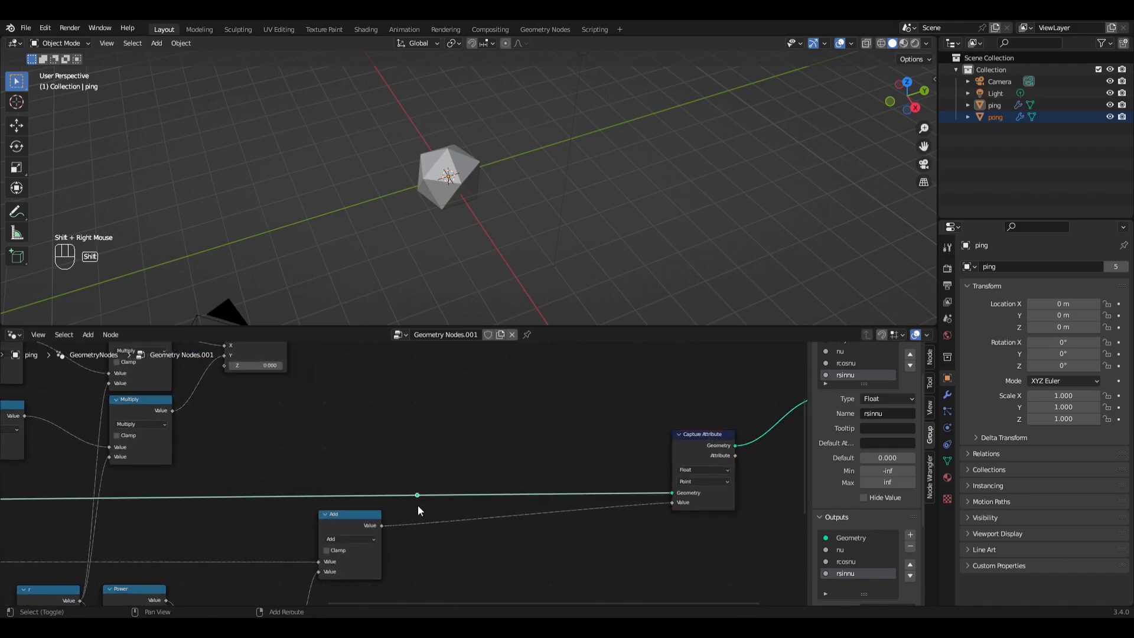
scroll(508, 494, down, 1)
middle_drag(628, 522, 561, 568)
drag(562, 553, 395, 375)
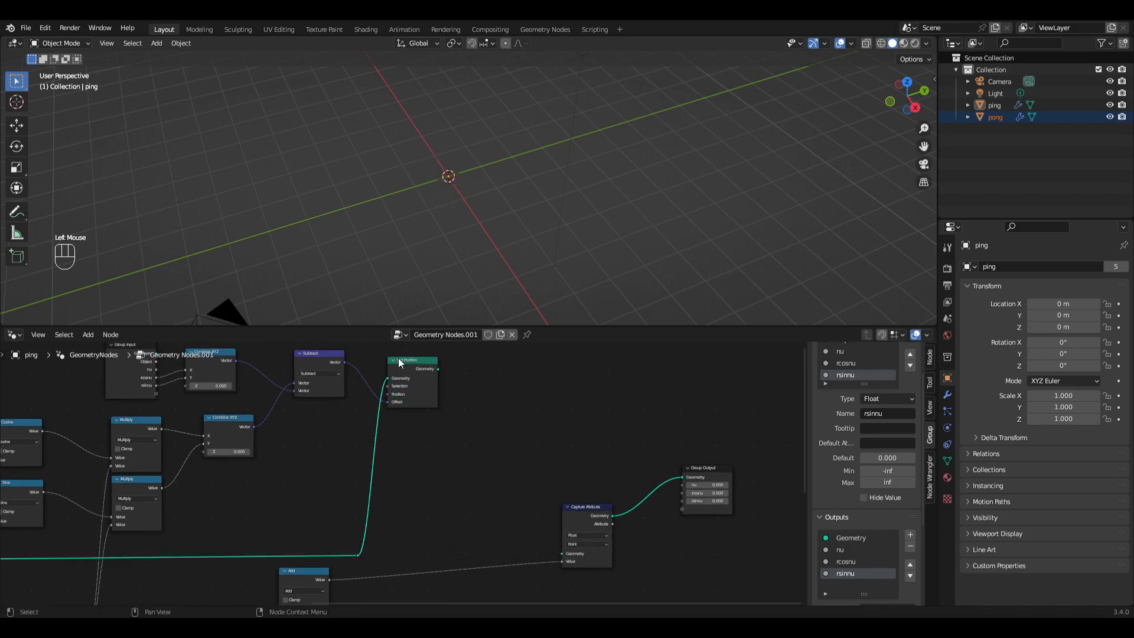
Step: Duplicate the Capture Attribute node twice and place the copies between Set Position and the original Capture Attribute
click(575, 513)
key(shift+d)
click(476, 391)
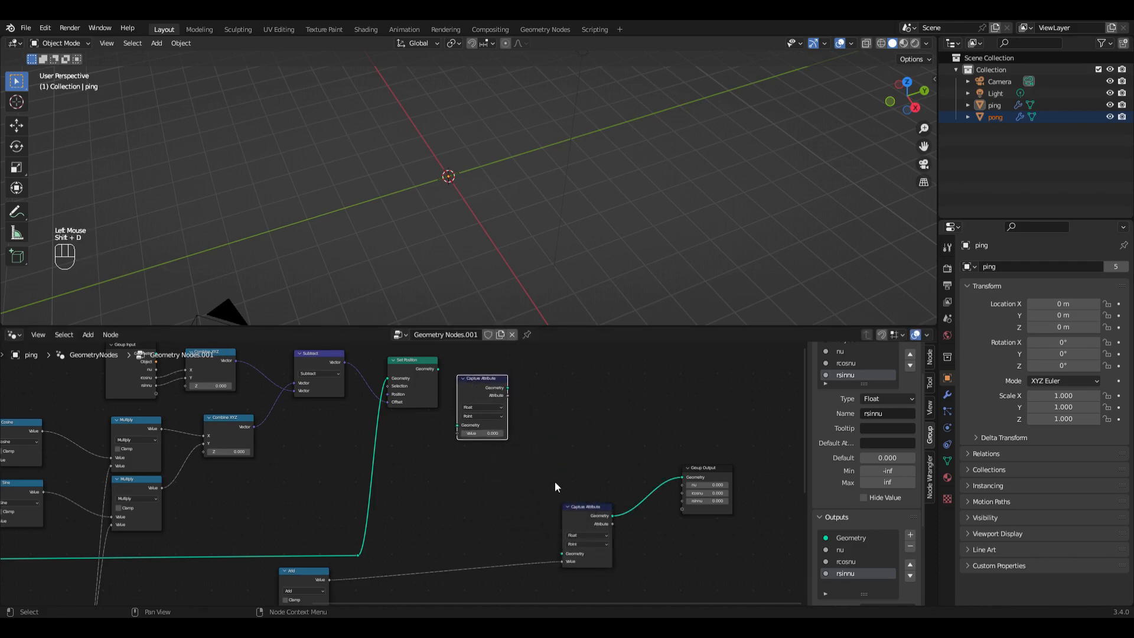
key(shift+d)
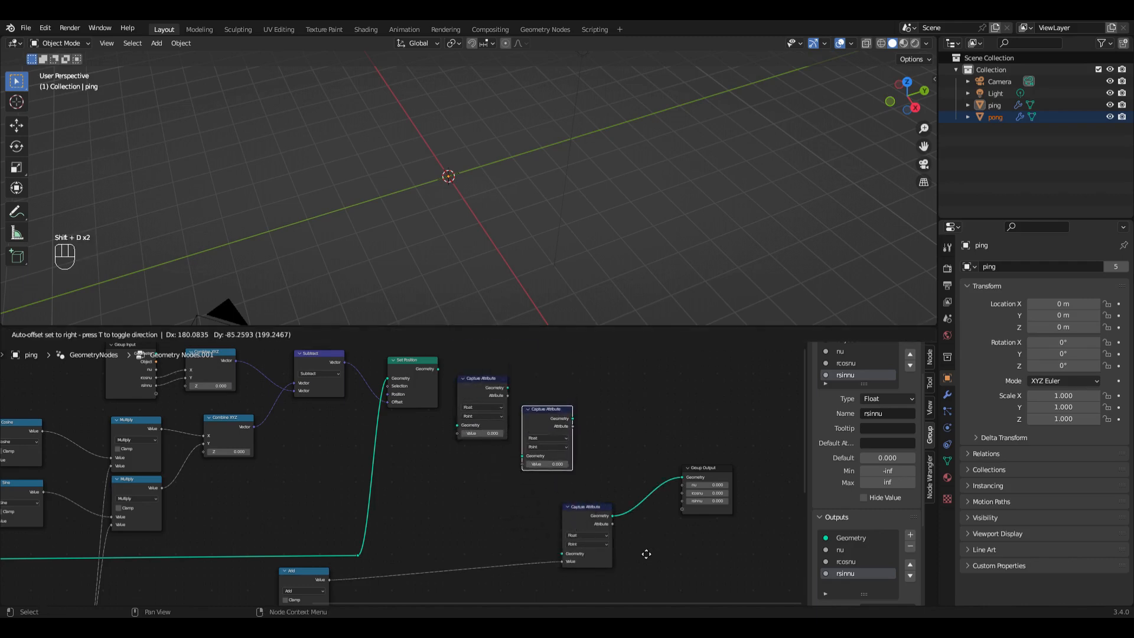
click(643, 549)
Step: Chain Set Position's geometry through the three Capture Attribute nodes and feed the cosine and sine Multiply results into the two copies' Value inputs
drag(438, 369, 458, 425)
drag(507, 388, 523, 457)
drag(573, 505, 634, 483)
drag(573, 418, 603, 518)
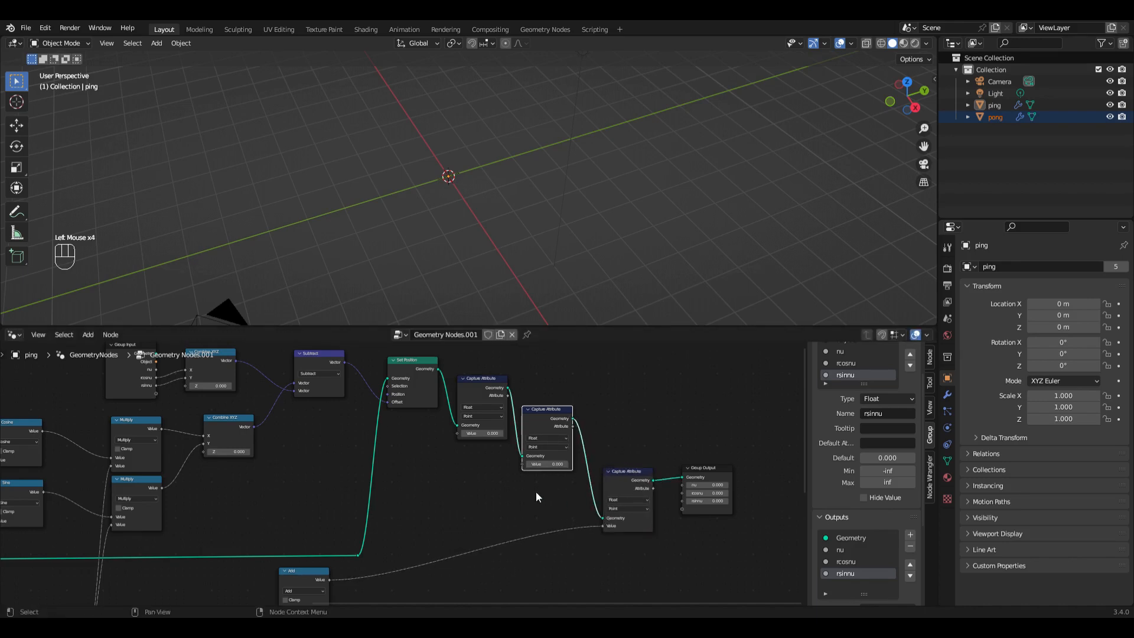
drag(162, 428, 458, 434)
drag(162, 488, 523, 464)
Step: Examine the Cosine, Sine and Multiply branches and the nodes that feed the Capture Attribute chain
middle_drag(222, 488, 368, 490)
scroll(369, 491, up, 1)
middle_drag(248, 503, 352, 498)
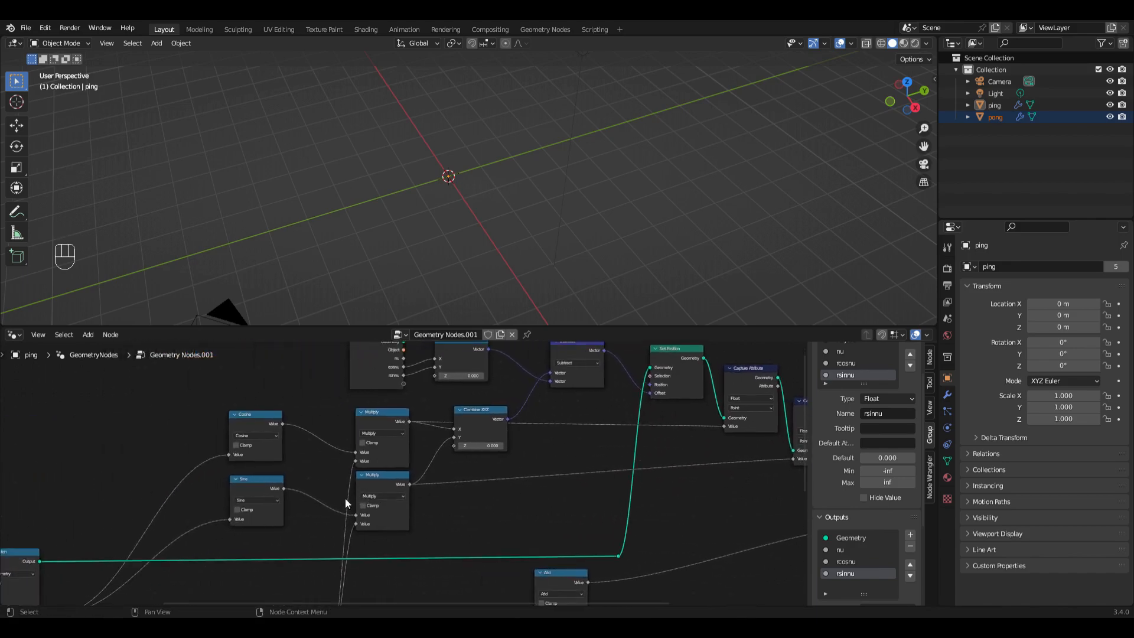
middle_drag(192, 561, 193, 527)
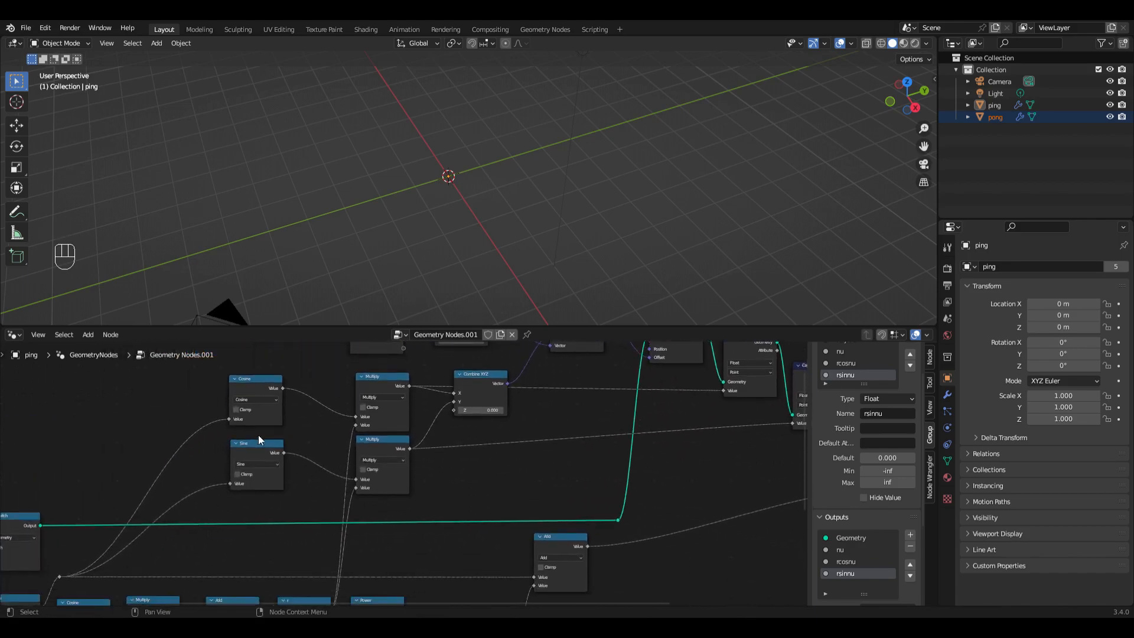
middle_drag(388, 450, 323, 461)
middle_drag(342, 547, 346, 415)
scroll(223, 491, up, 1)
middle_drag(223, 479, 224, 538)
scroll(221, 434, down, 1)
middle_drag(214, 430, 220, 467)
scroll(562, 405, up, 3)
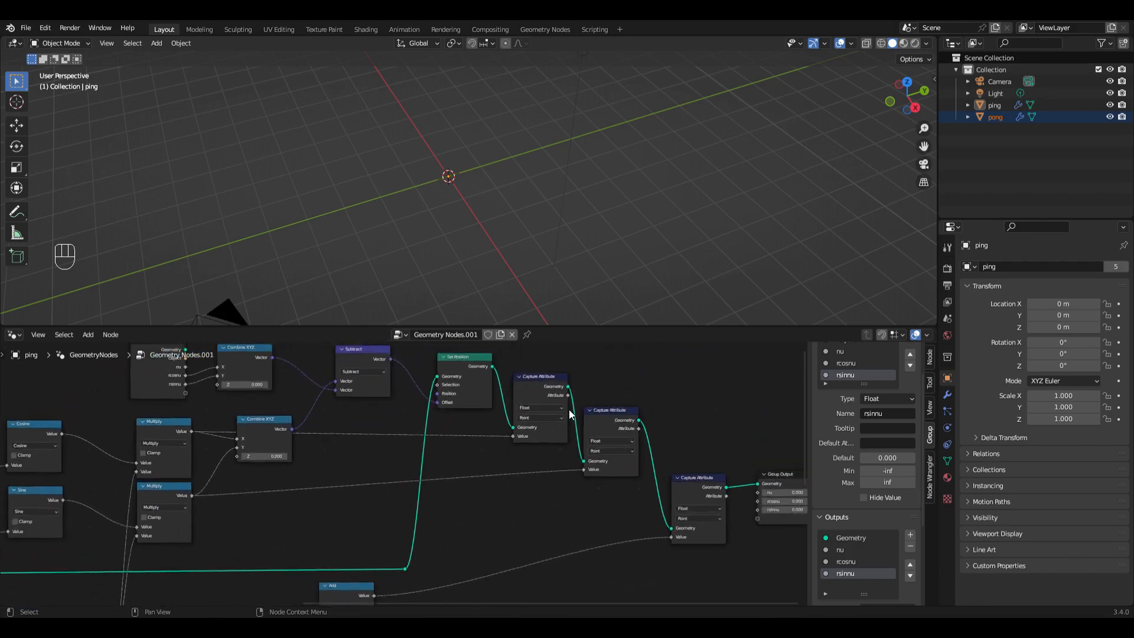
Step: Link the three captured attributes to the Group Output's rcosnu, rsinnu and nu sockets, moving the second Capture Attribute node clear of the links
middle_drag(561, 469, 401, 435)
drag(364, 390, 649, 549)
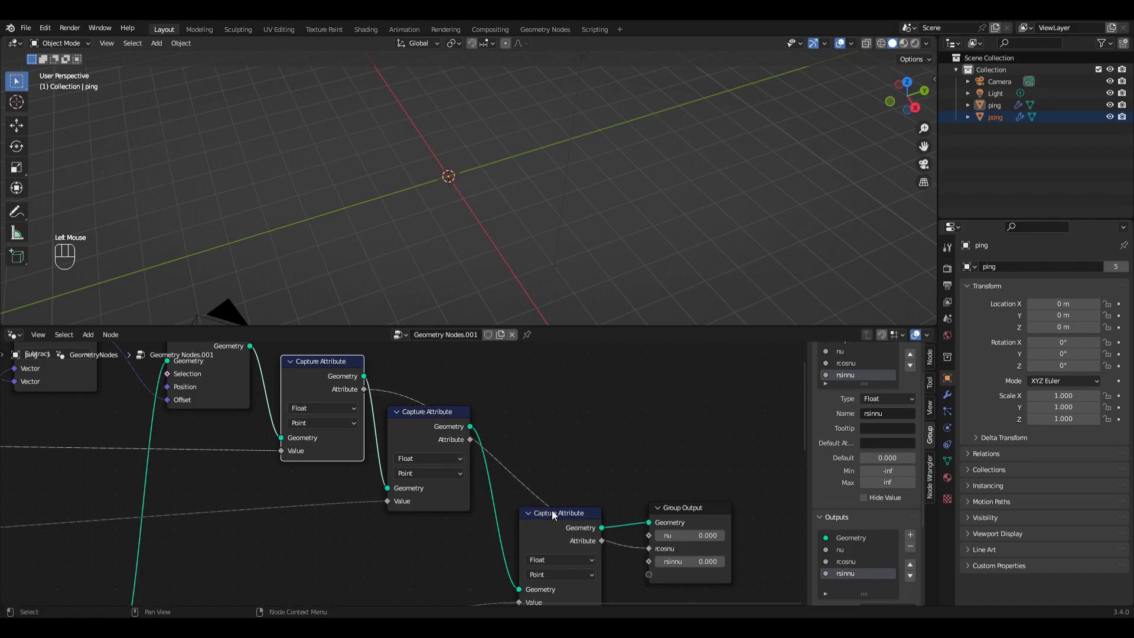
drag(470, 440, 648, 561)
drag(406, 425, 419, 505)
drag(559, 522, 651, 537)
Step: Review the complete node tree and briefly play the animation while viewing the scene from above
scroll(667, 569, down, 5)
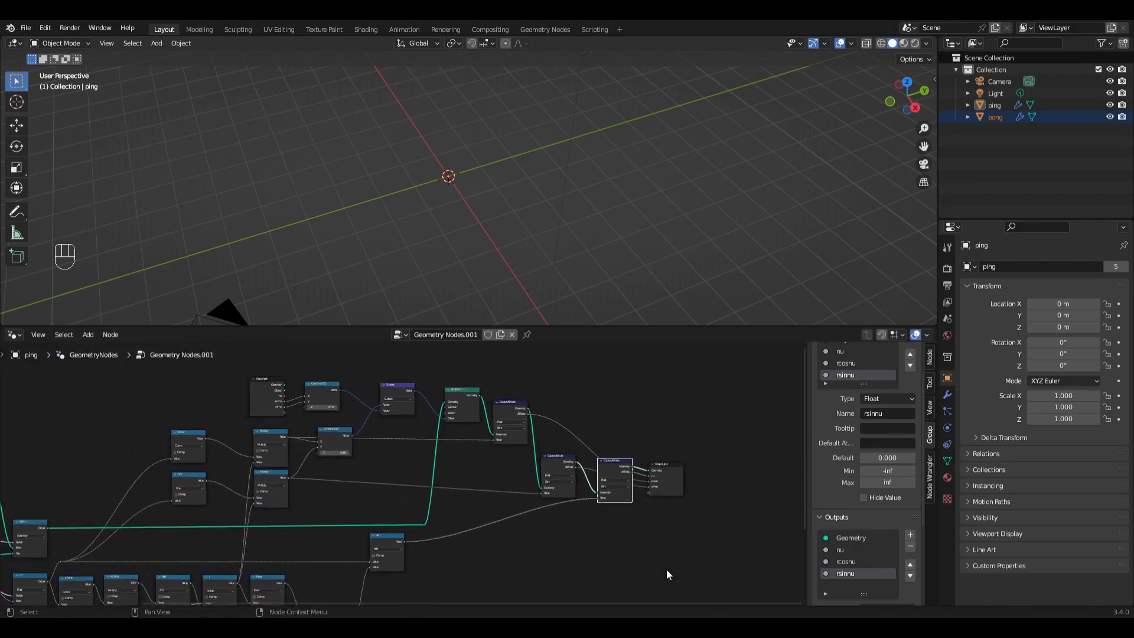
scroll(666, 569, down, 5)
scroll(666, 569, up, 2)
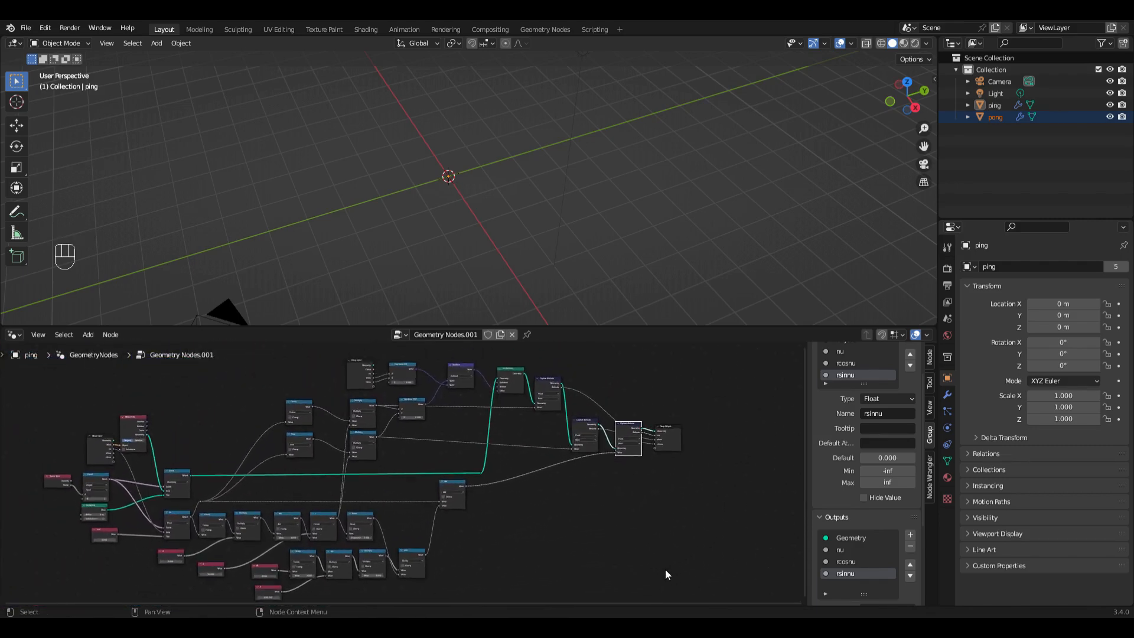
scroll(665, 569, down, 1)
scroll(641, 238, down, 5)
middle_drag(641, 238, 657, 260)
scroll(643, 238, down, 3)
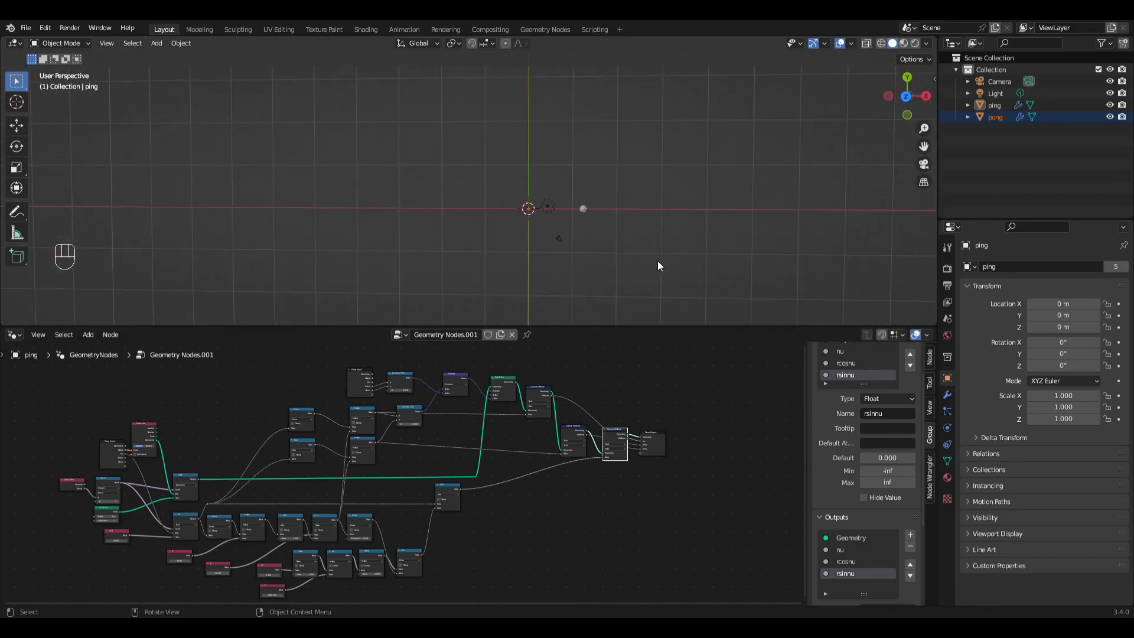
key(space)
key(space)
middle_drag(660, 266, 660, 265)
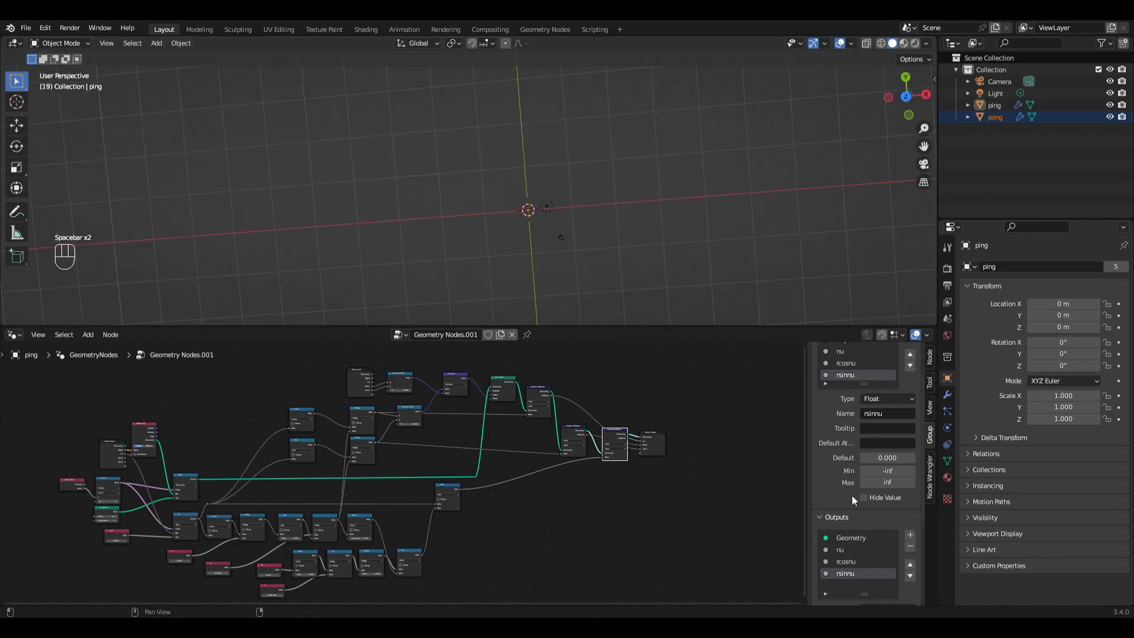
Step: Switch the nu input of ping's Geometry Nodes modifier to an attribute and set it to nu
click(948, 397)
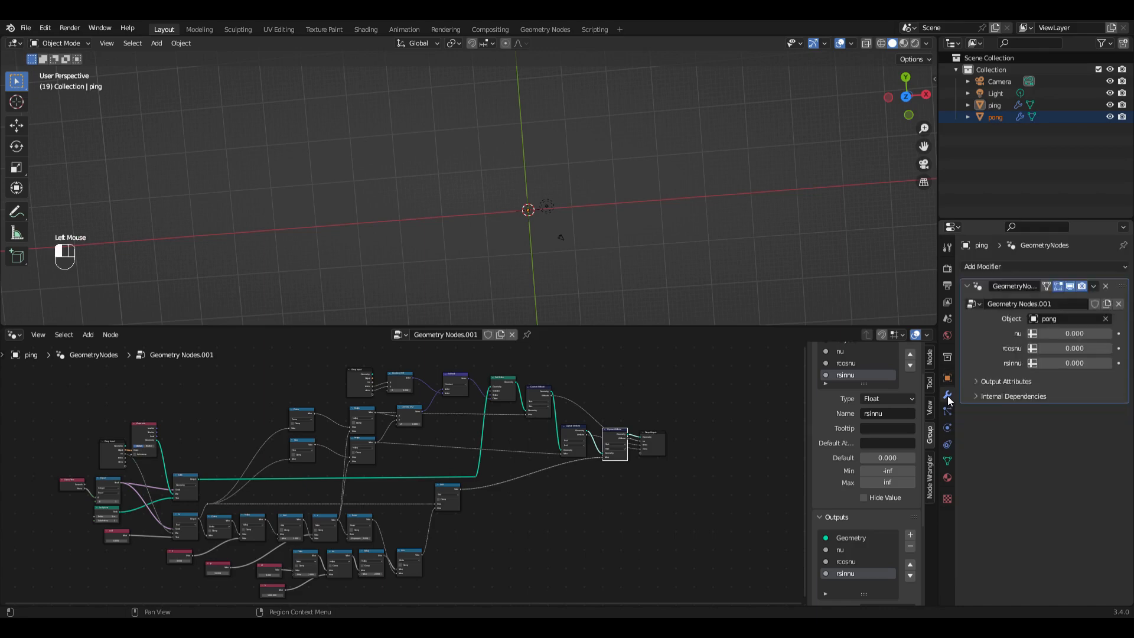
click(1033, 335)
click(1057, 335)
text(nu)
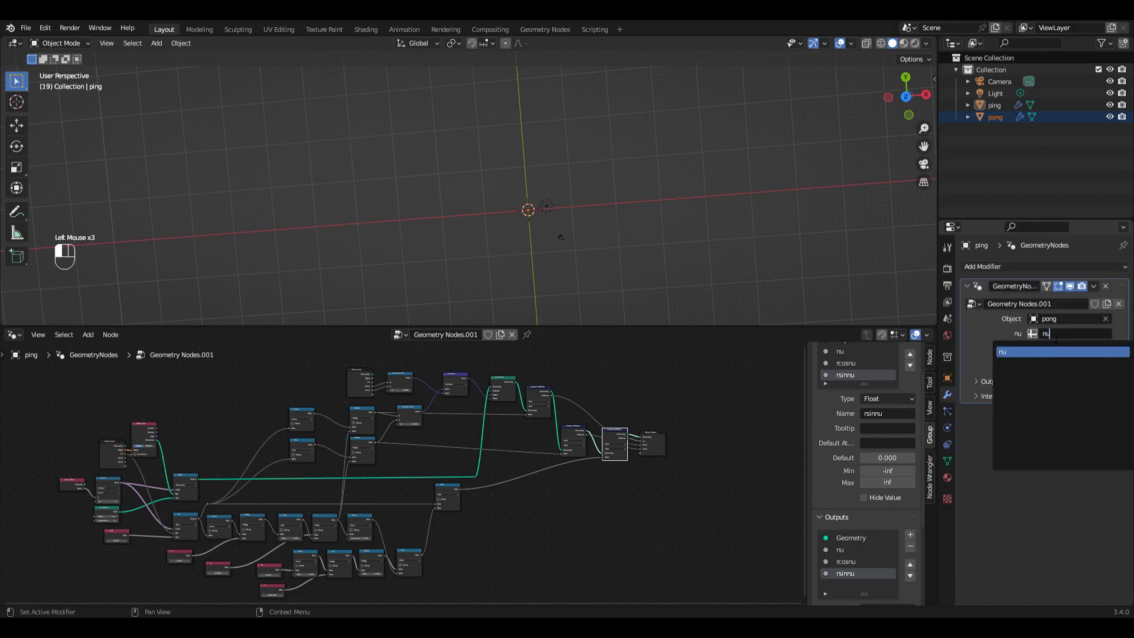
click(999, 354)
click(1059, 334)
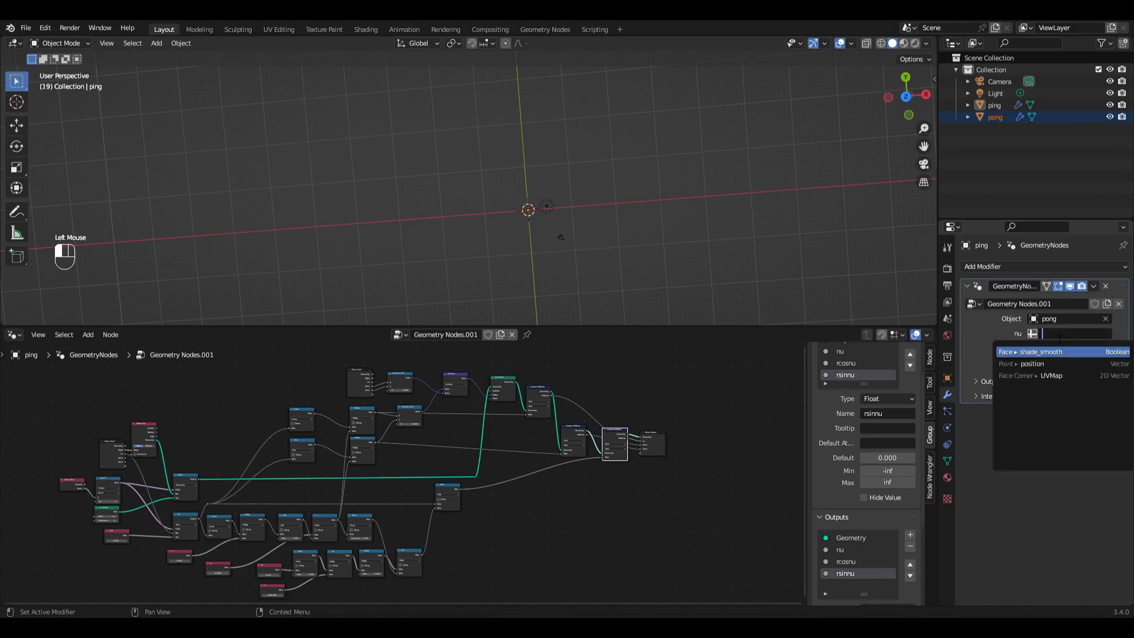
text(nu)
click(1033, 352)
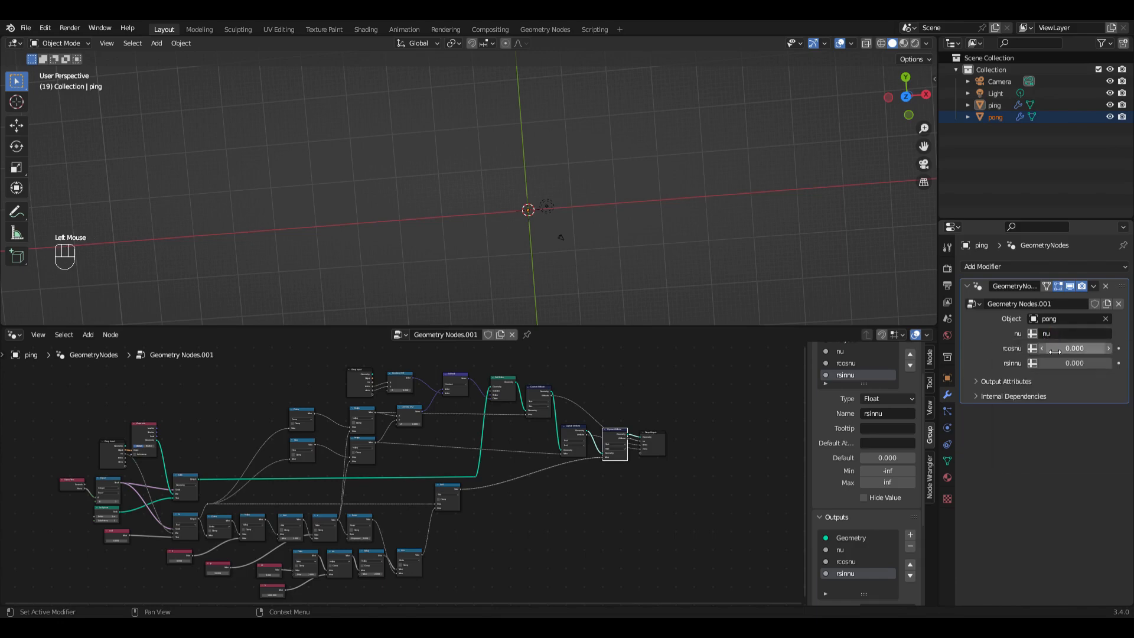
Step: Switch ping's rcosnu and rsinnu modifier inputs to attributes and set them to rcosnu and rsinnu
click(1033, 352)
click(1055, 350)
text(rcosnu)
click(1056, 355)
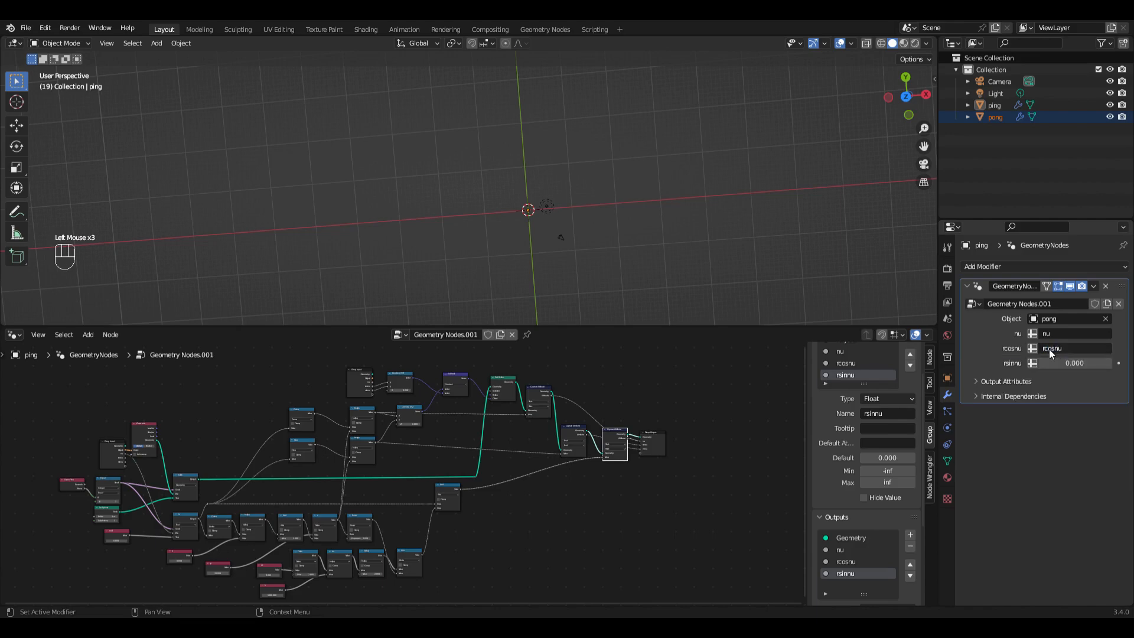
click(1031, 364)
click(1057, 364)
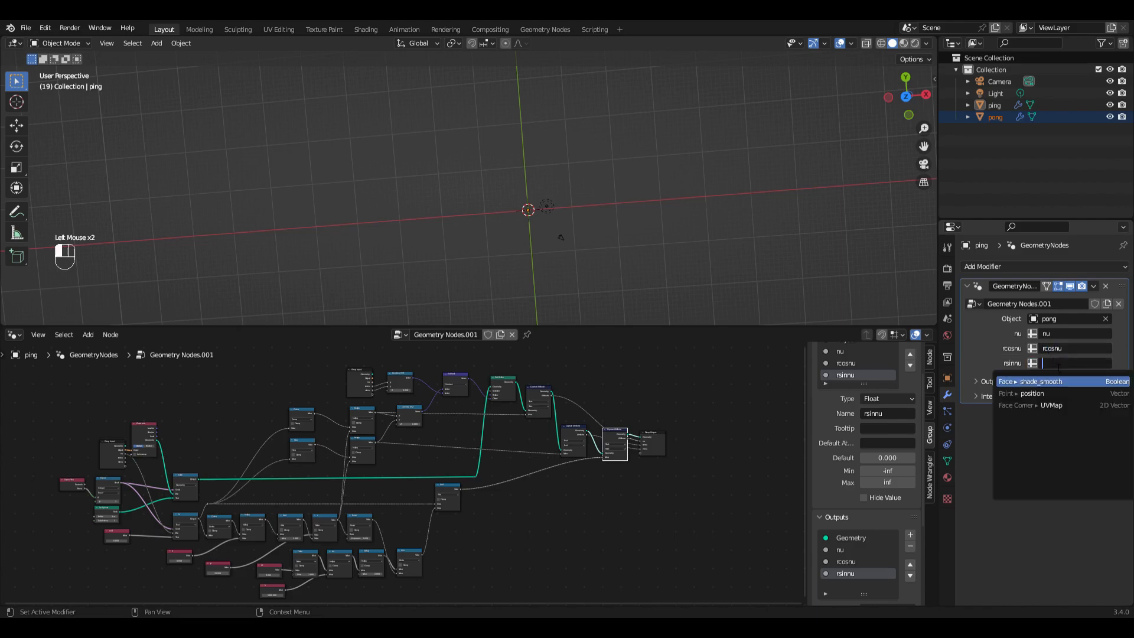
text(rsinnu)
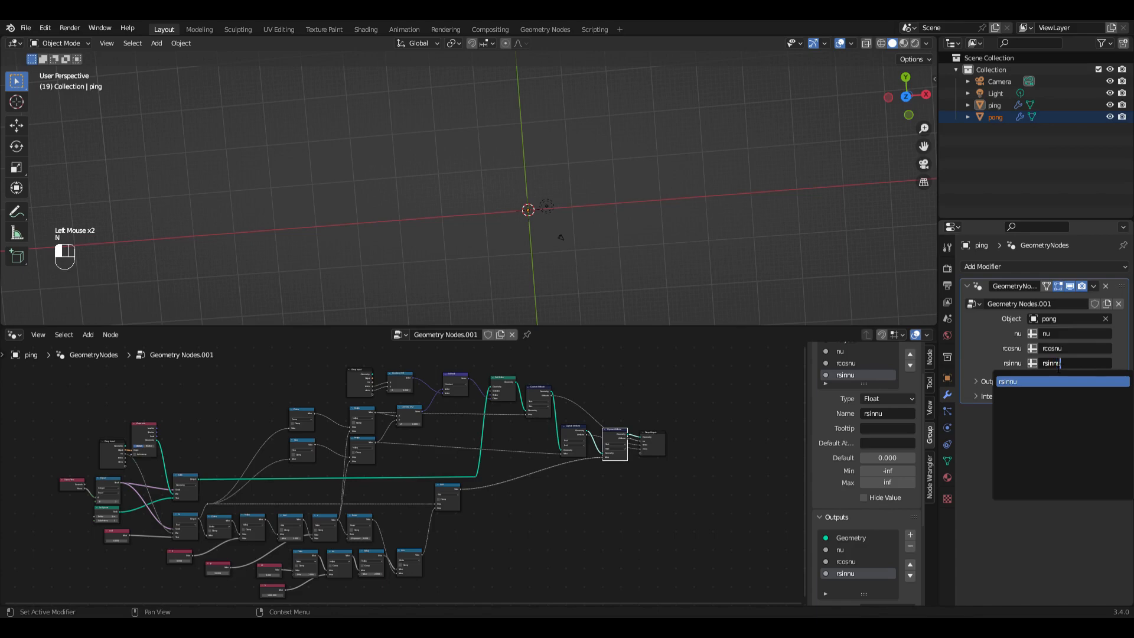
key(Return)
Step: Set the output attributes of ping's modifier to nu, rcosnu and rsinnu
click(976, 382)
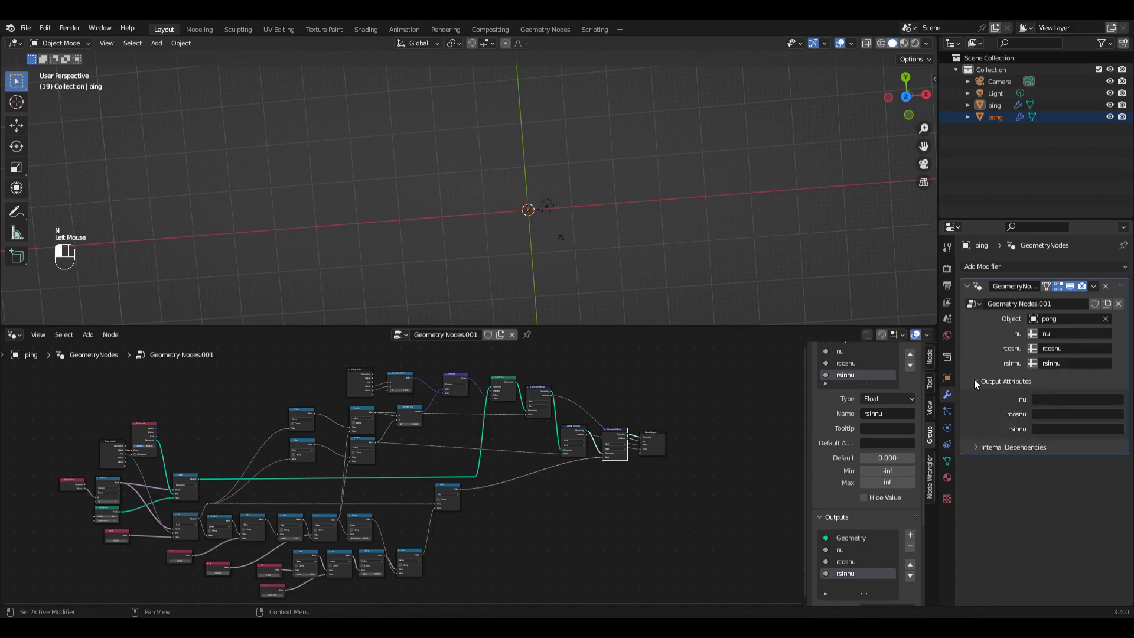
click(1072, 400)
text(nu)
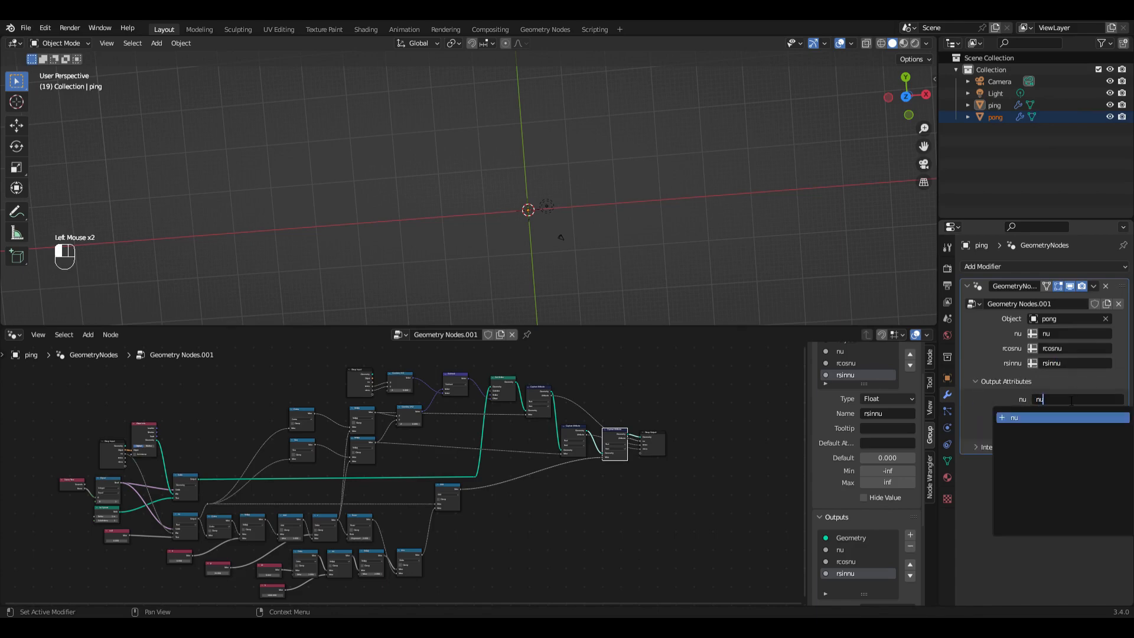
key(Return)
click(1064, 418)
text(rcosnu)
key(Return)
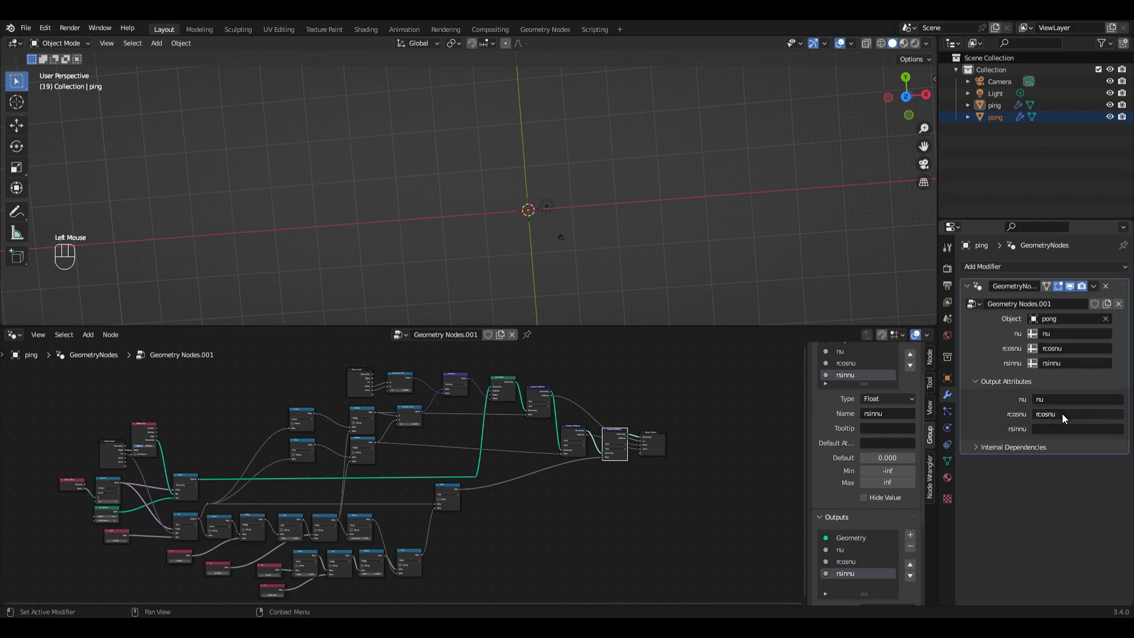
click(1058, 429)
text(rsinnu)
key(Return)
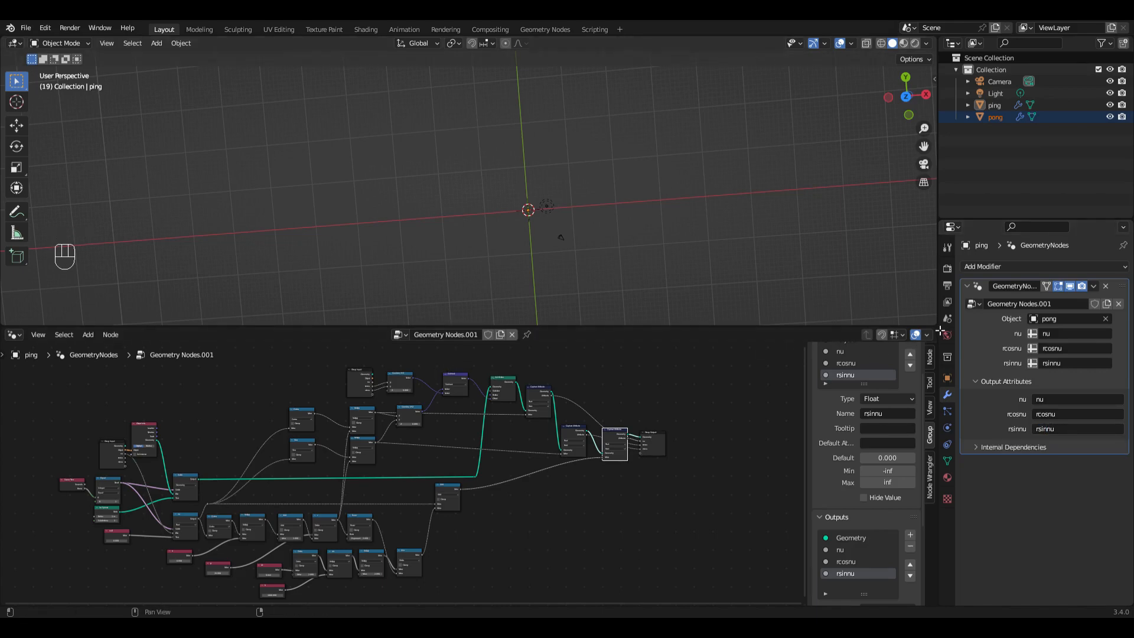
Step: Split off a narrow area above the node editor and make it a Timeline
drag(938, 345, 922, 349)
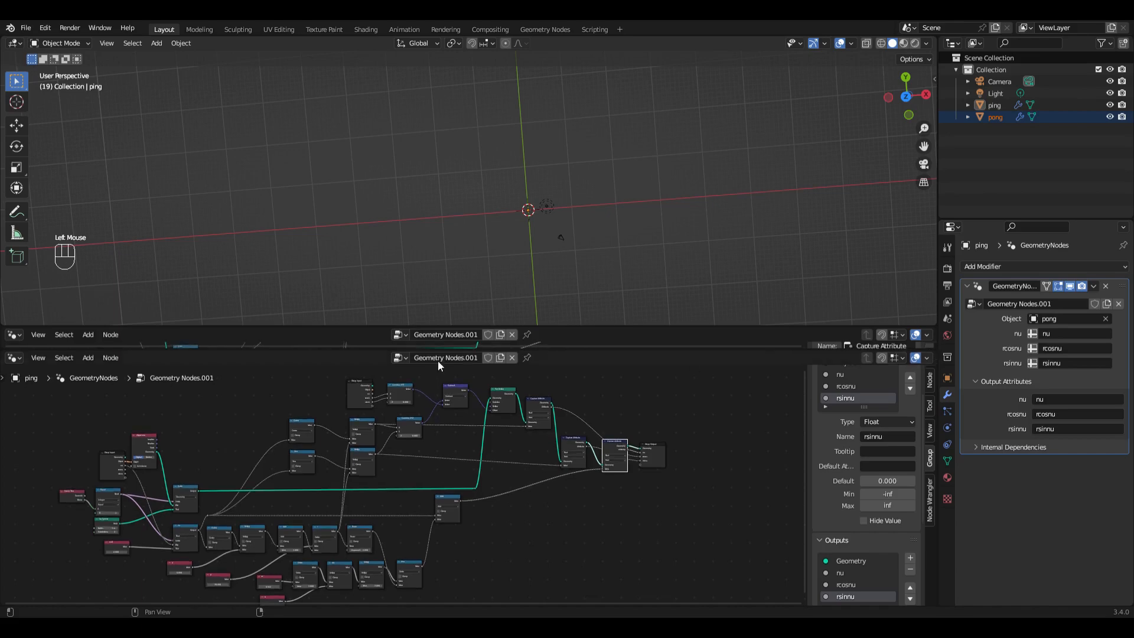
click(15, 337)
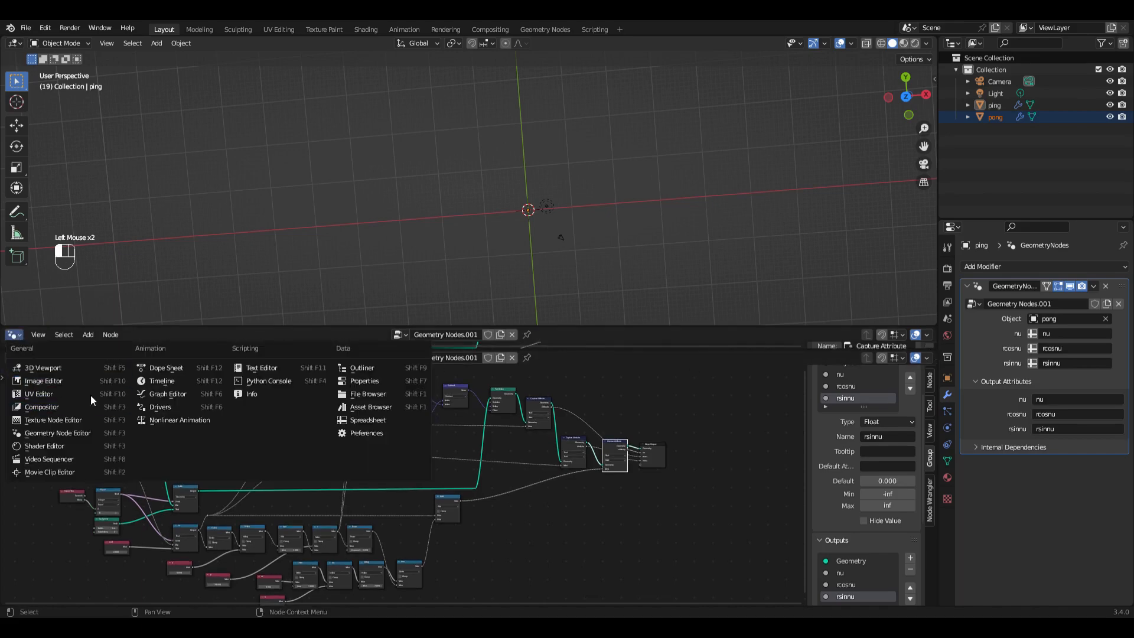
click(150, 384)
Step: Play the animation from the first frame, pause it, and inspect the ping and pong spheres up close
click(445, 334)
key(space)
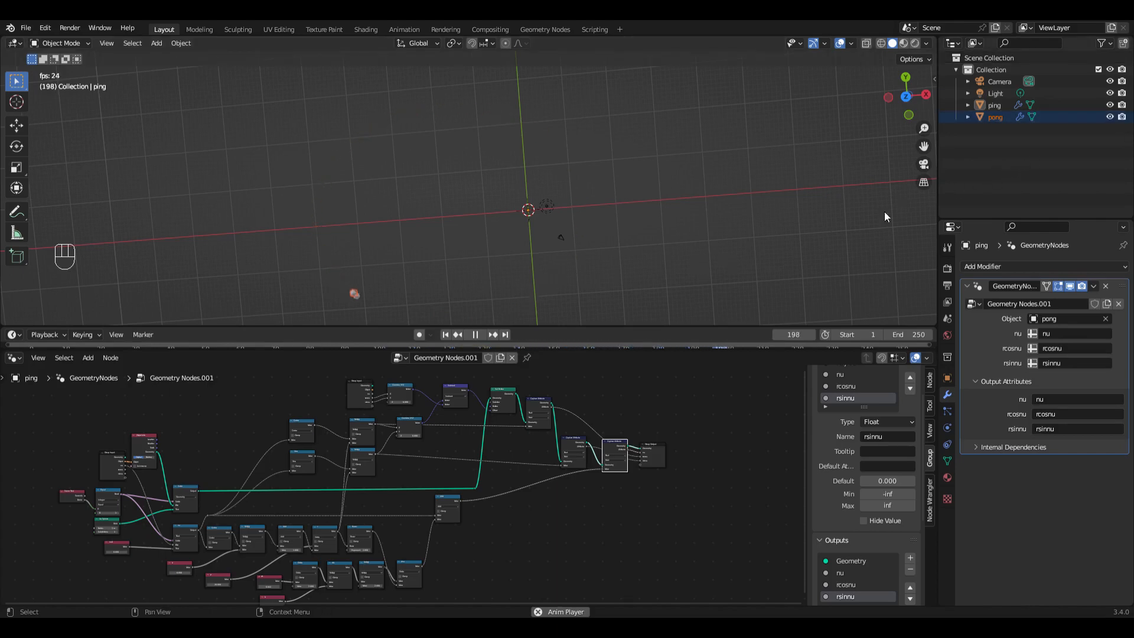
click(475, 334)
shift+middle_drag(504, 130, 495, 175)
scroll(495, 176, up, 6)
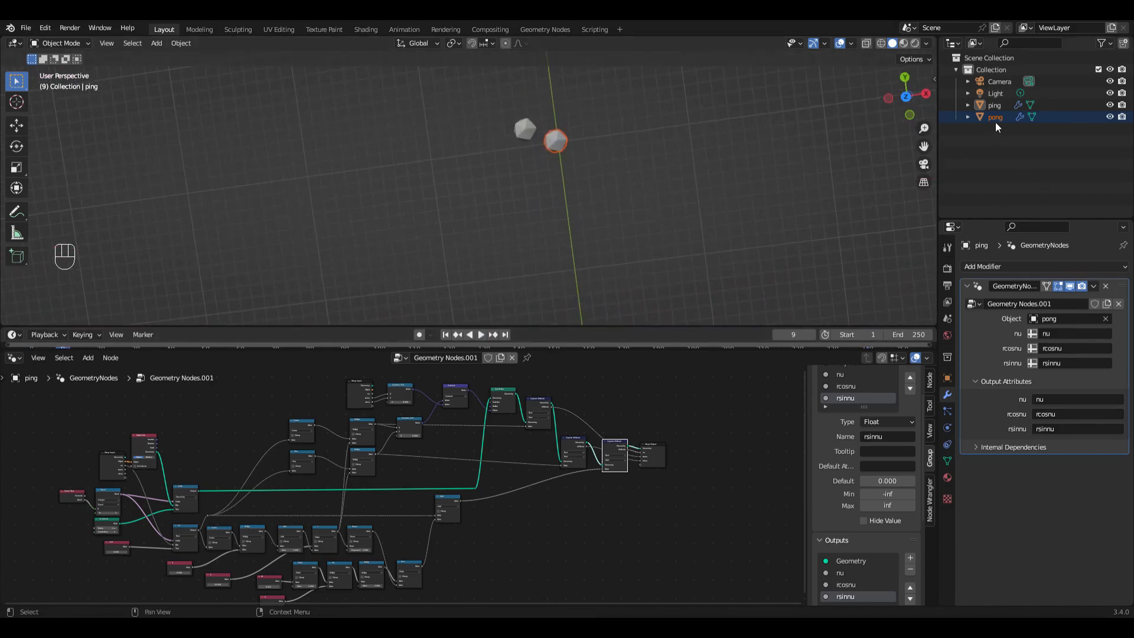
Step: Hide pong in the viewport and disable it in renders
click(1110, 117)
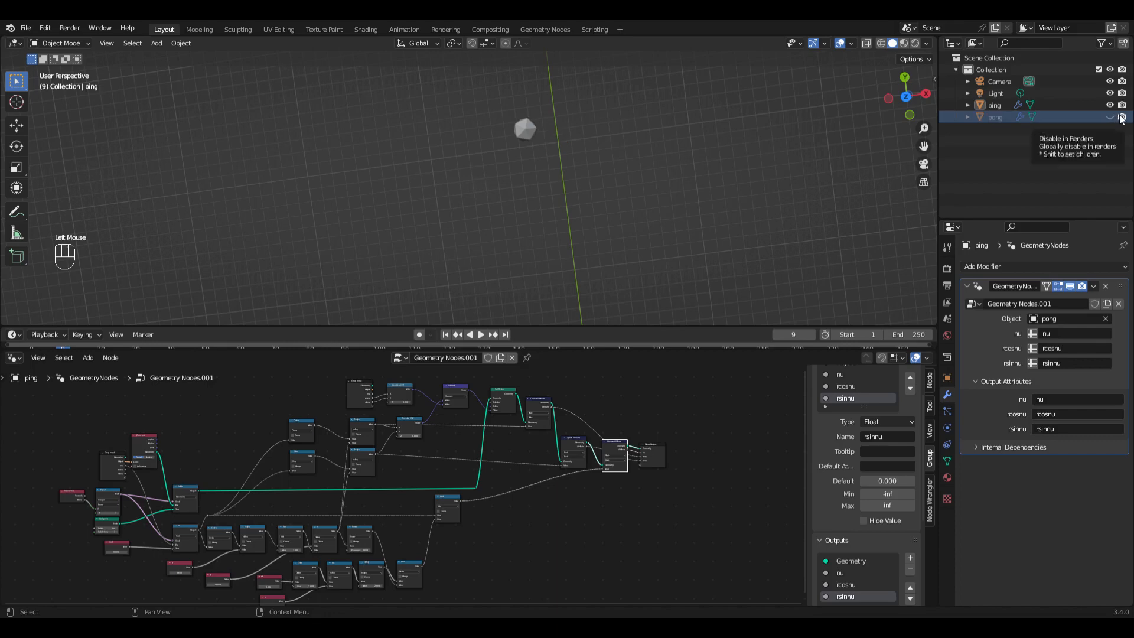
click(1120, 117)
scroll(656, 222, down, 4)
mouse_move(655, 223)
middle_down()
mouse_move(643, 192)
mouse_move(661, 227)
middle_up()
Step: Move the Ico Sphere node aside and insert a Subdivision Surface node on its mesh output link
scroll(348, 426, up, 8)
drag(338, 429, 123, 465)
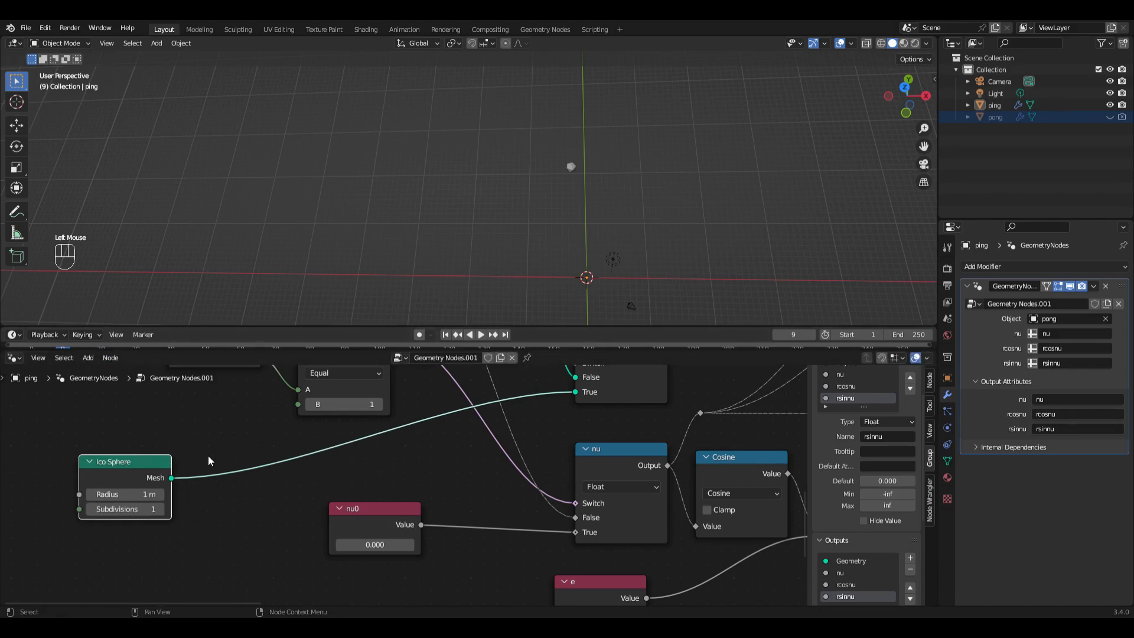
key(shift+a)
mouse_move(217, 462)
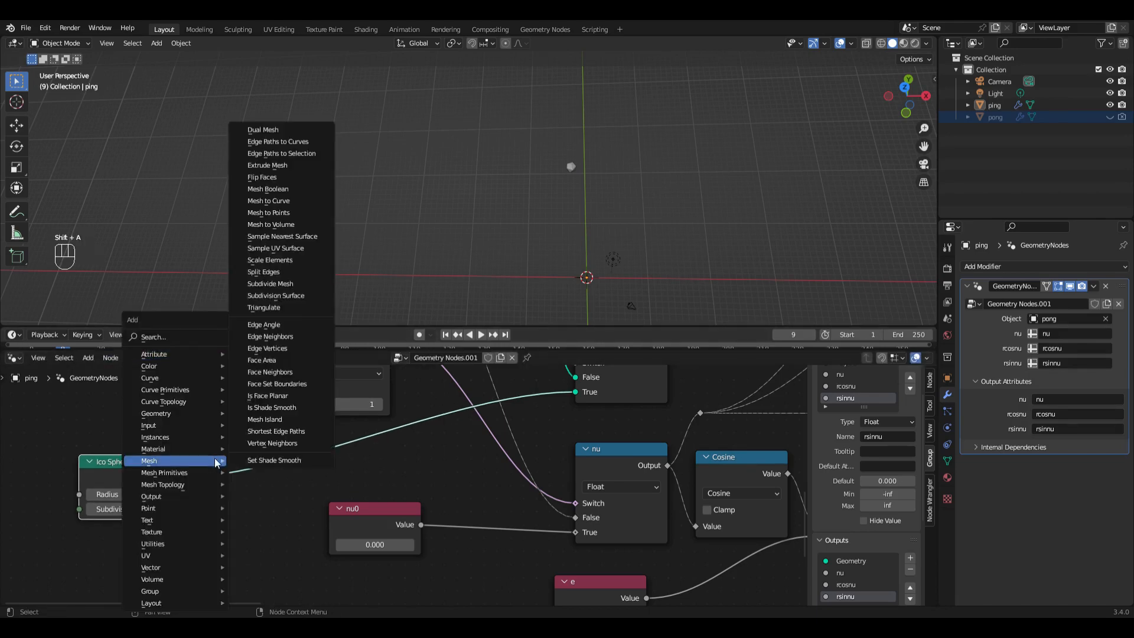
text(ub)
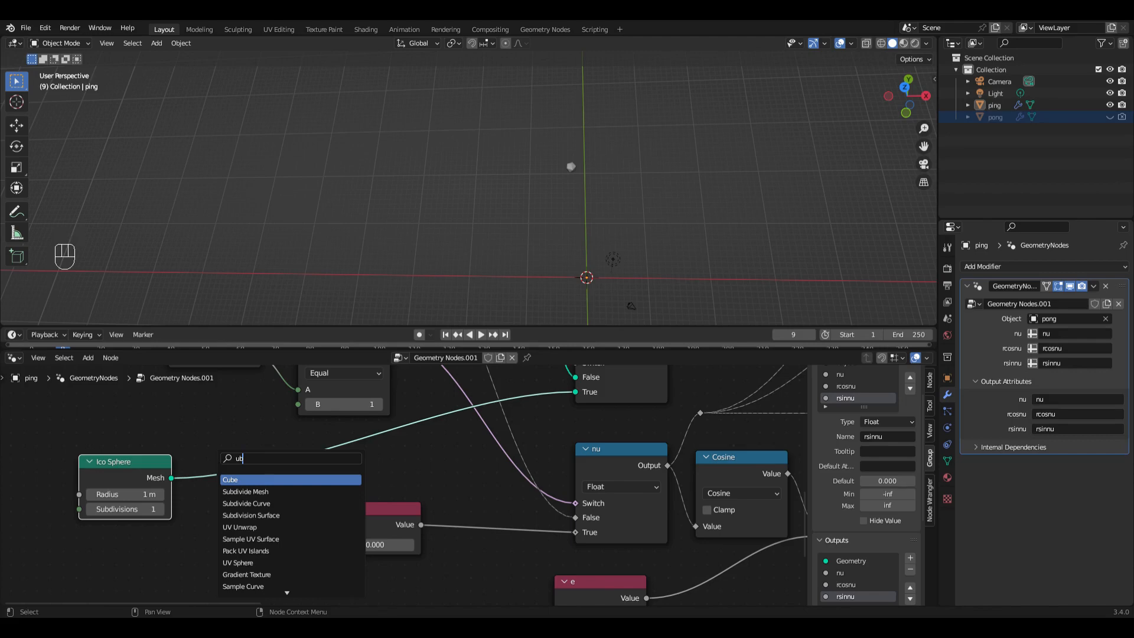
click(251, 515)
click(223, 512)
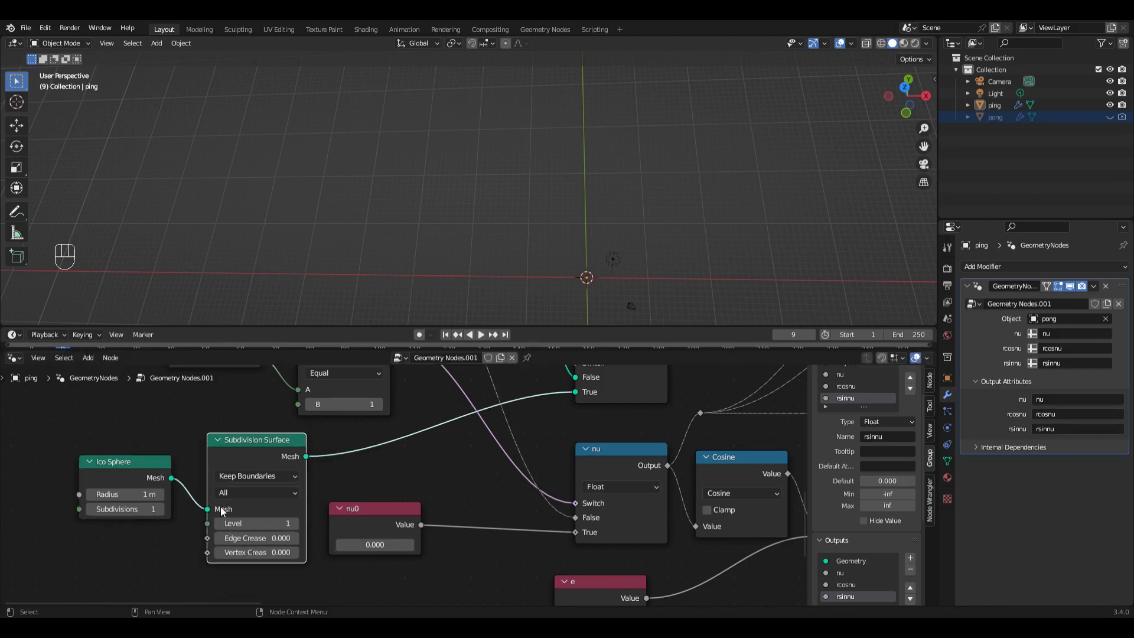
Step: Play the animation from the first frame to view the sphere's orbit from different angles, and select ping
click(447, 338)
middle_drag(704, 286, 714, 261)
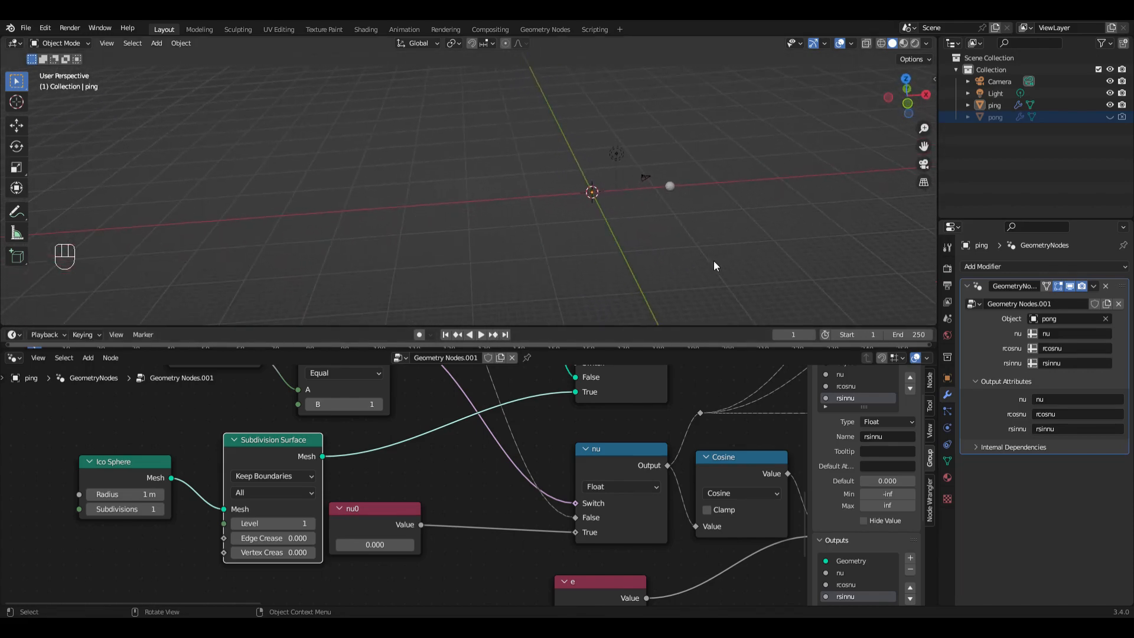
key(space)
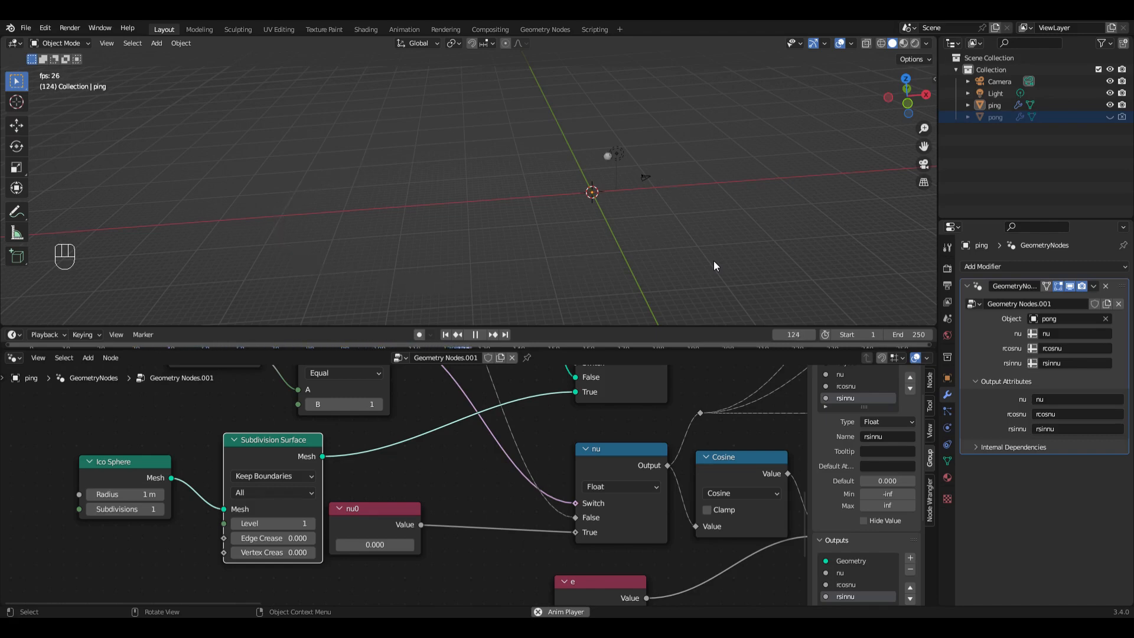
middle_drag(713, 261, 692, 253)
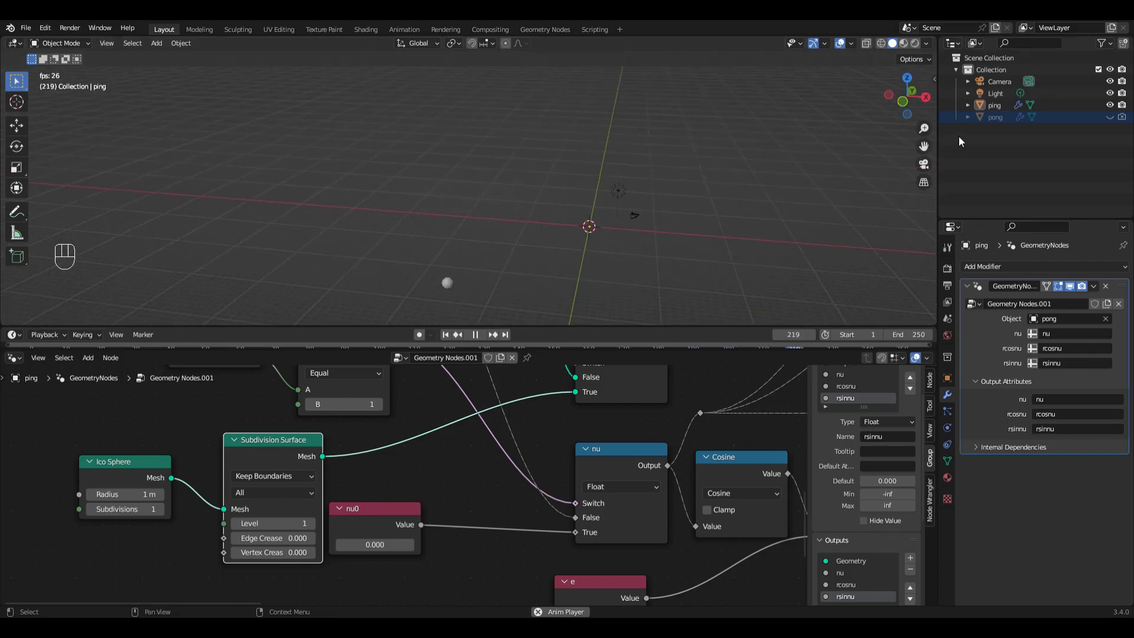
click(980, 105)
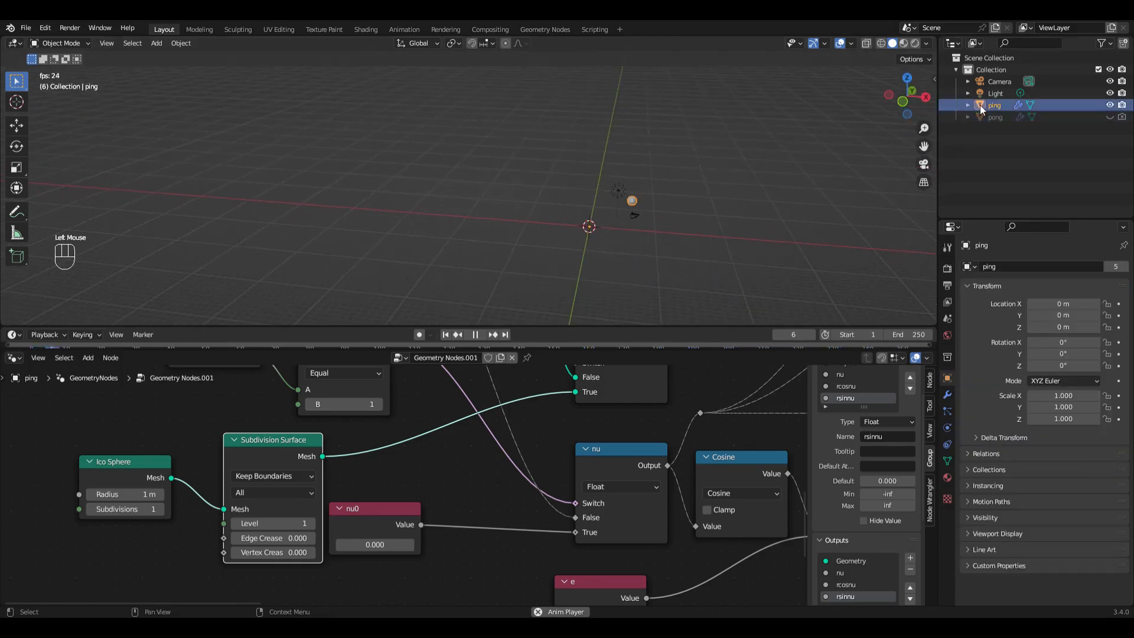
Step: Tilt ping's orbit by setting its Y rotation to about 19.3° and replay the animation from the first frame
click(932, 83)
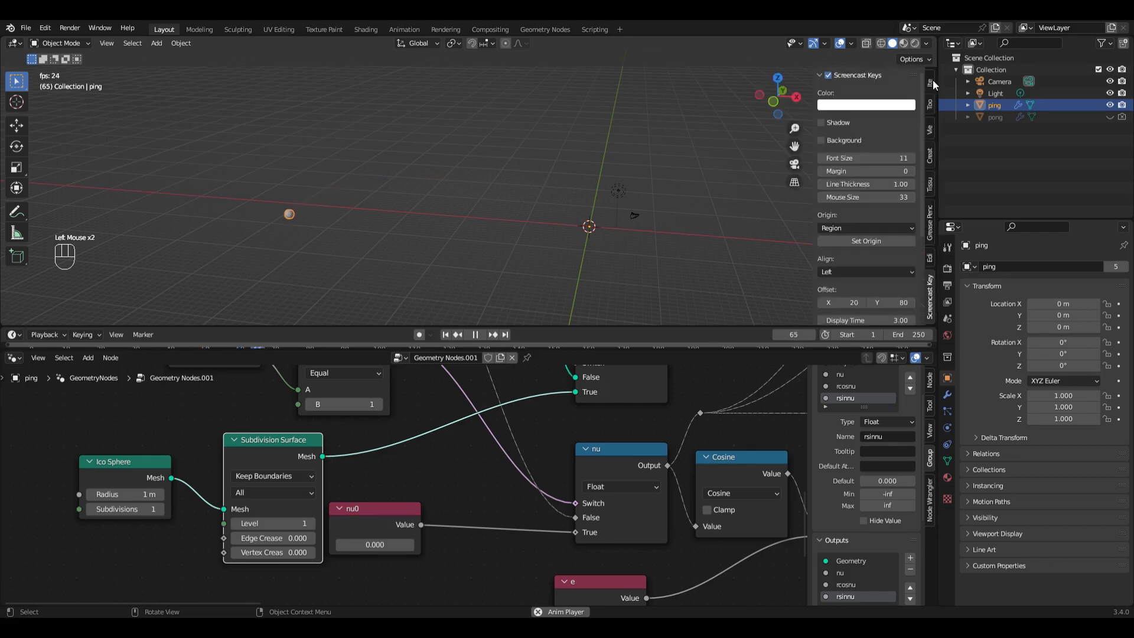
click(930, 82)
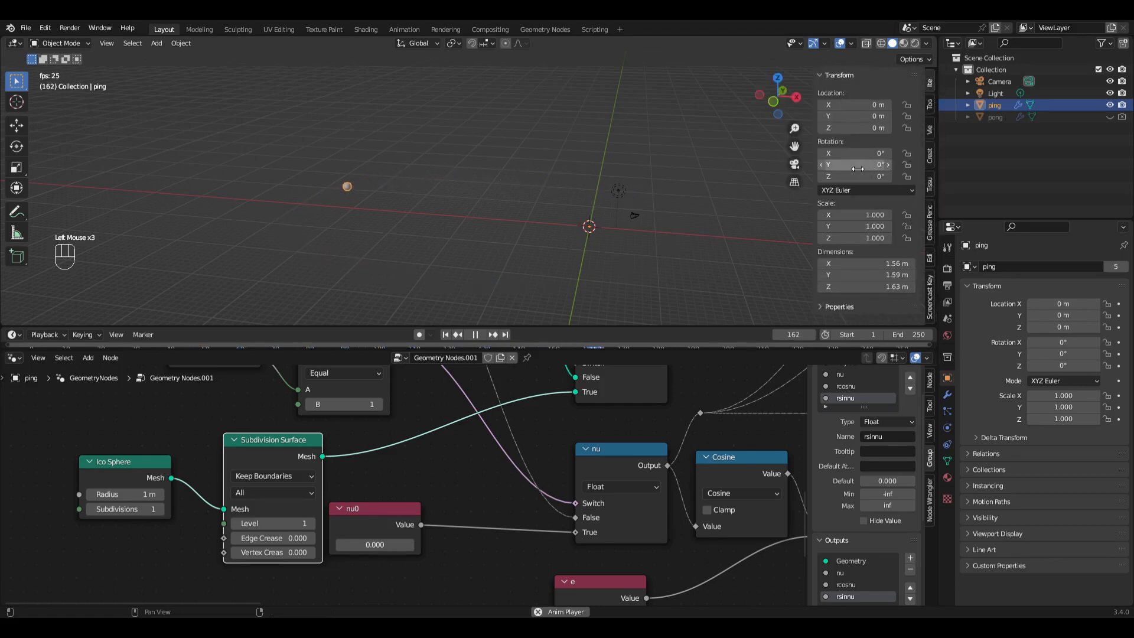
drag(857, 169, 864, 169)
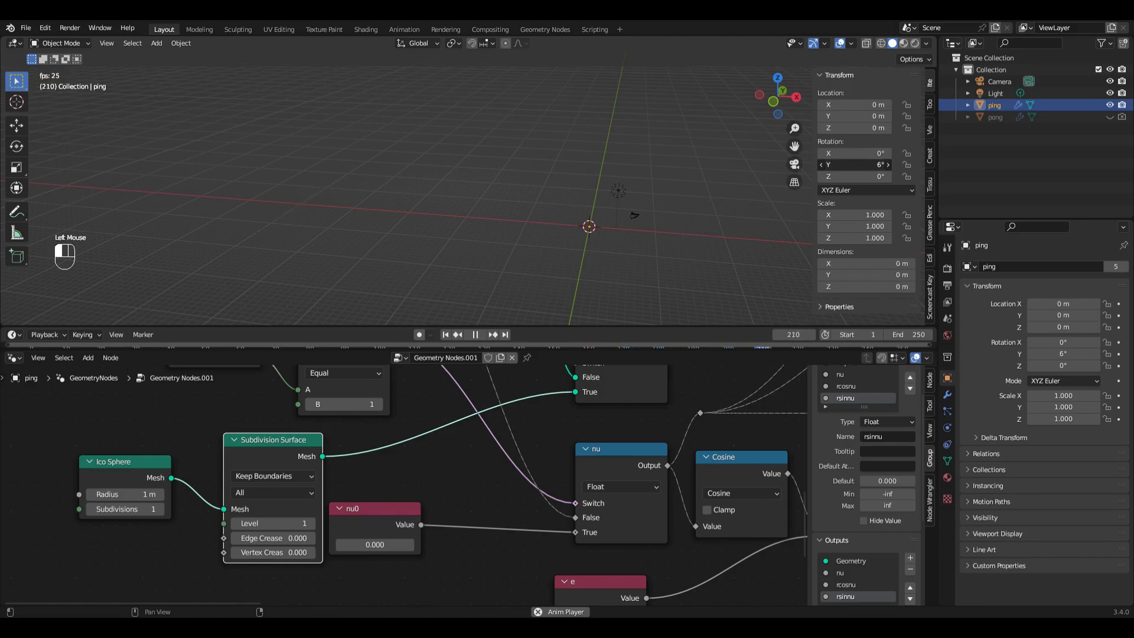
drag(863, 168, 880, 168)
middle_drag(617, 271, 618, 249)
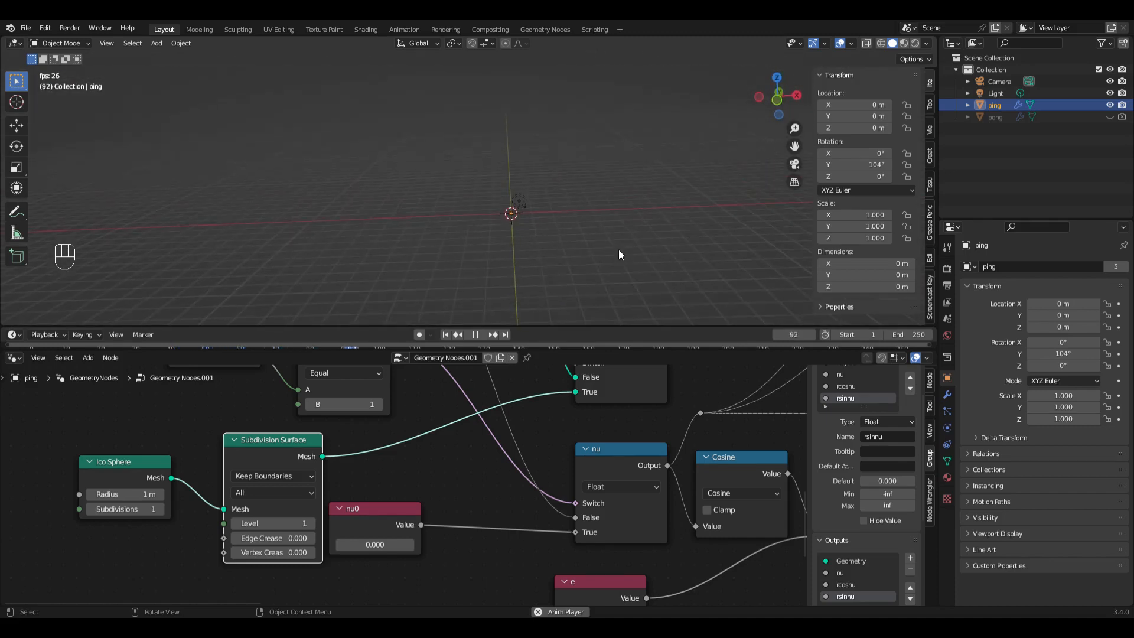
click(446, 335)
middle_drag(506, 291, 603, 271)
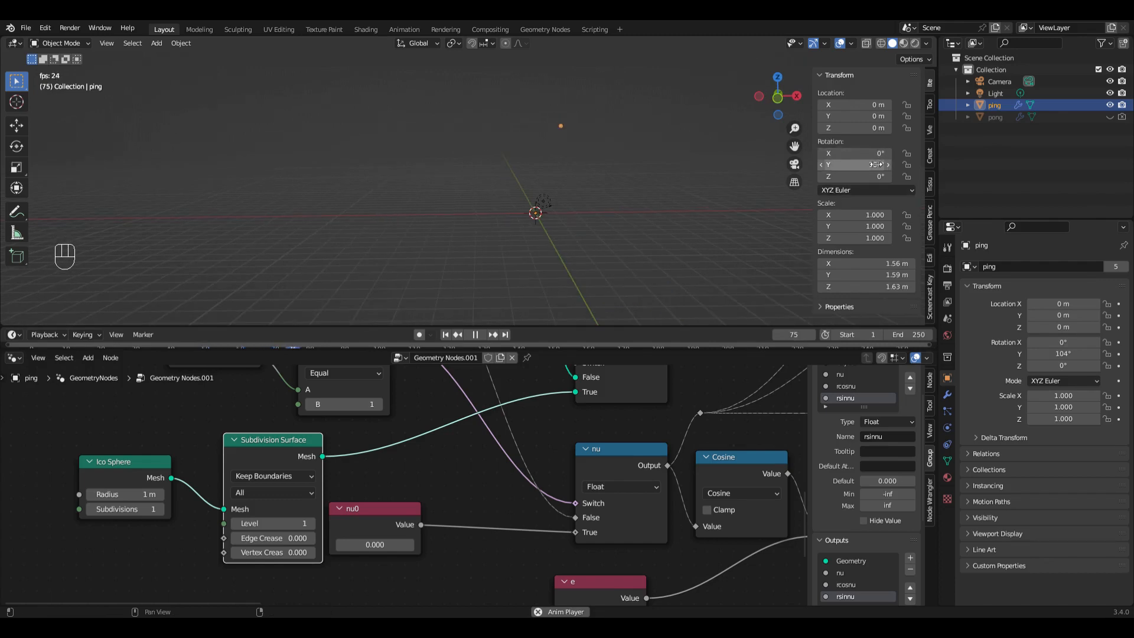
drag(877, 165, 911, 165)
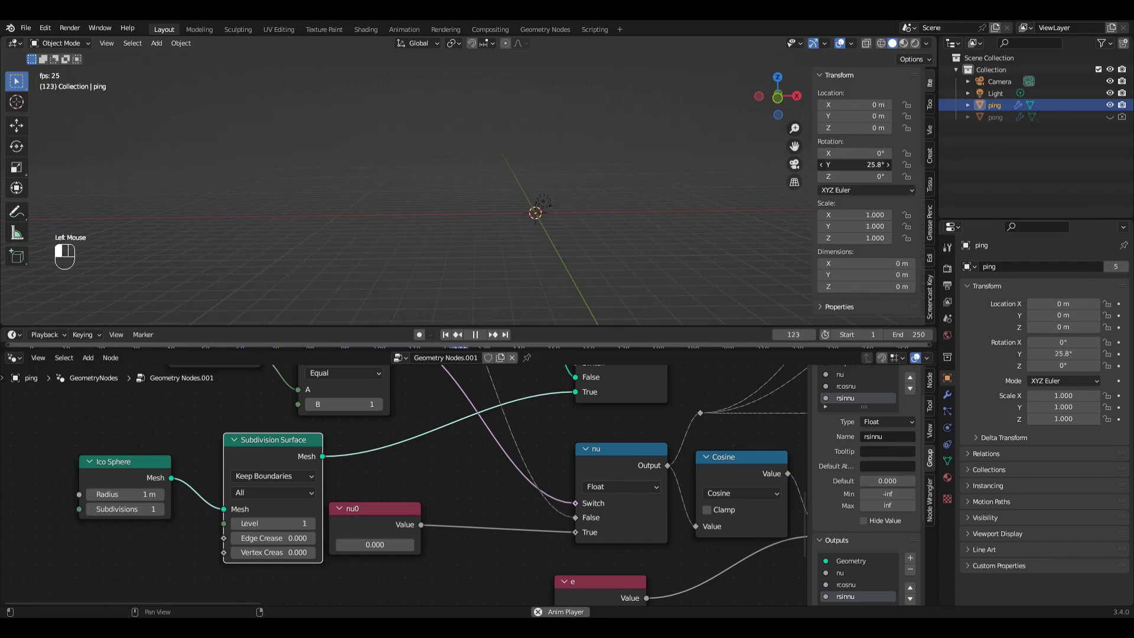
click(446, 335)
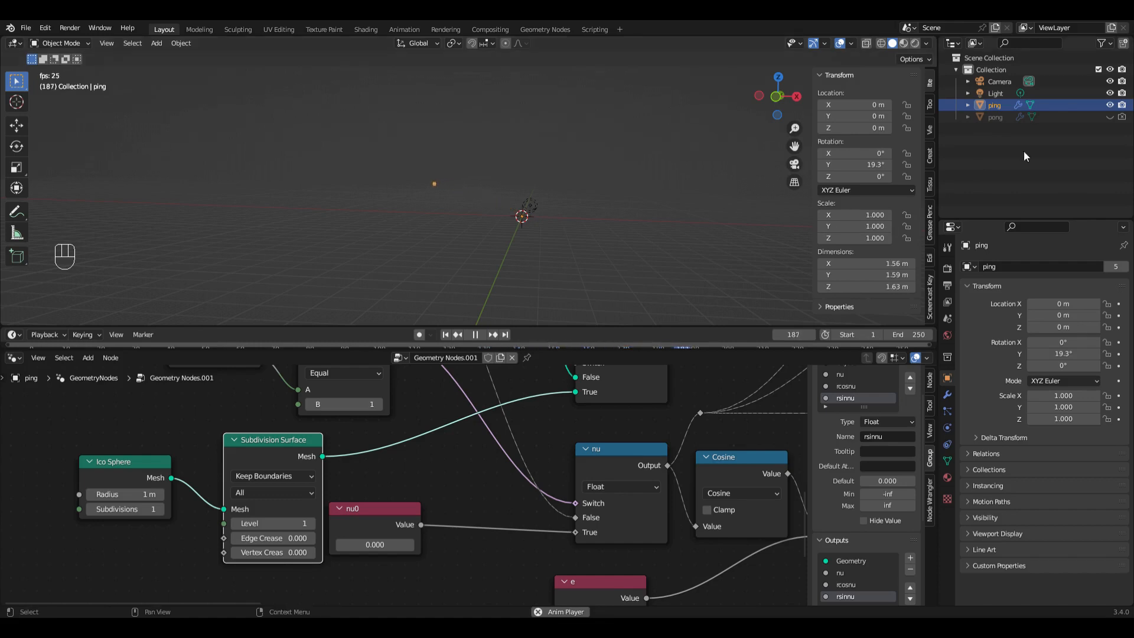
Step: Move ping and pong together into a new collection named Collection 2
shift+click(981, 117)
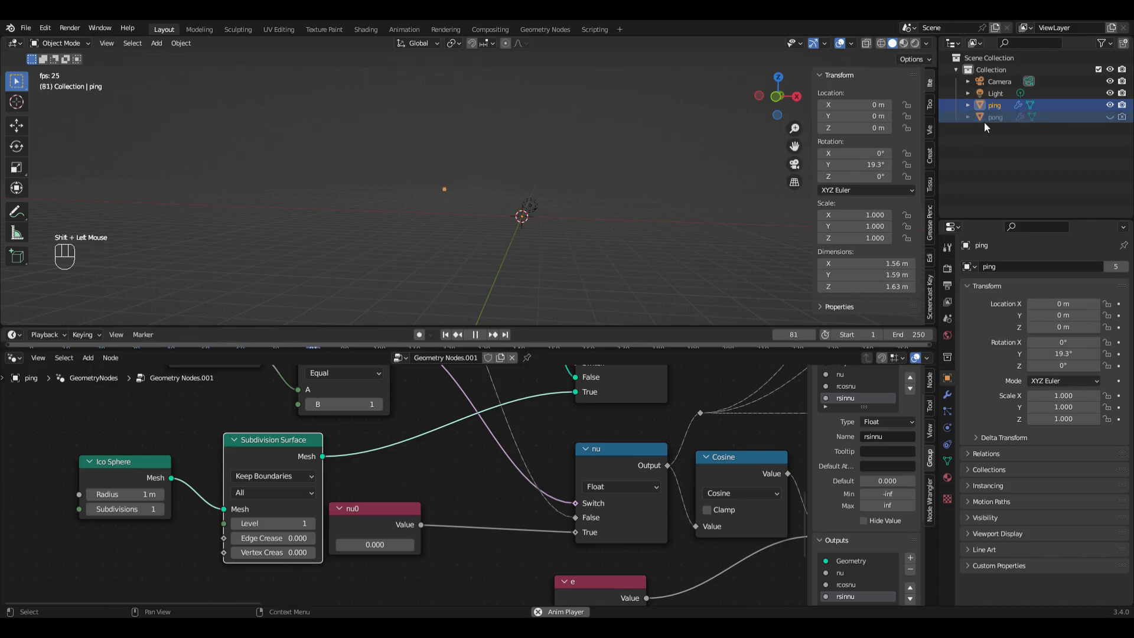
click(1125, 49)
click(980, 105)
drag(980, 105, 983, 130)
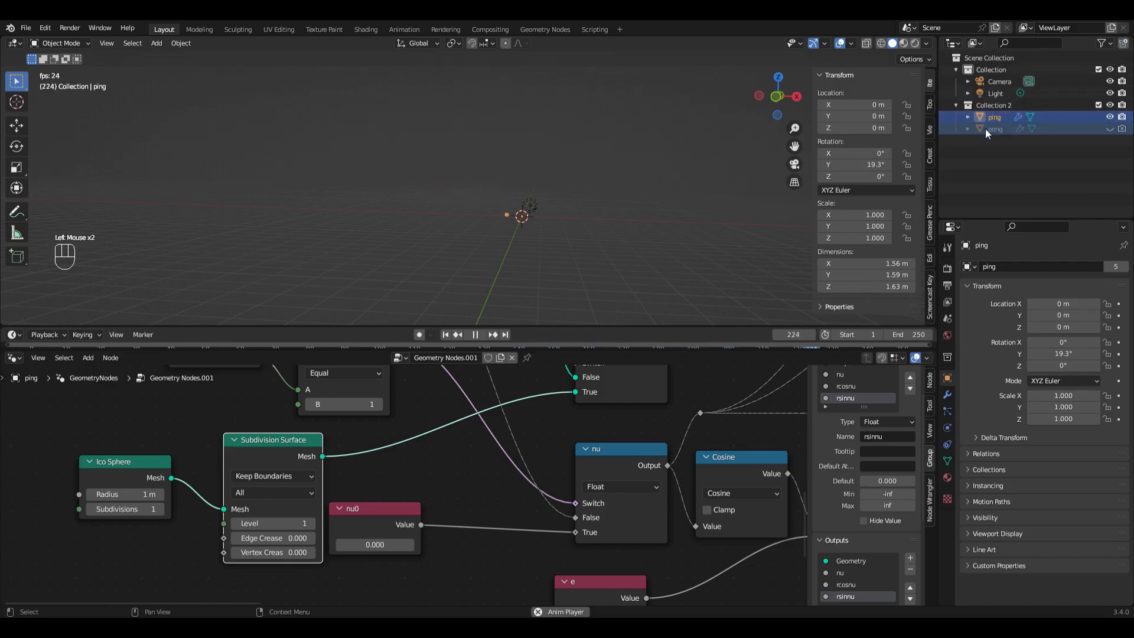
Step: Duplicate Collection 2 together with its ping and pong objects
click(984, 105)
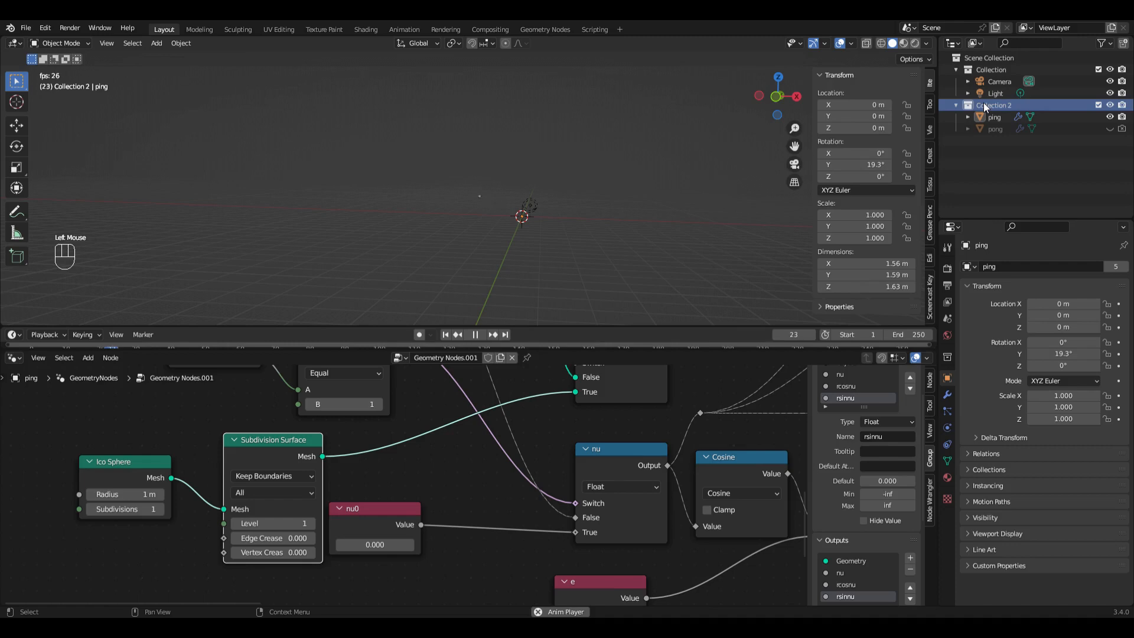
key(shift+d)
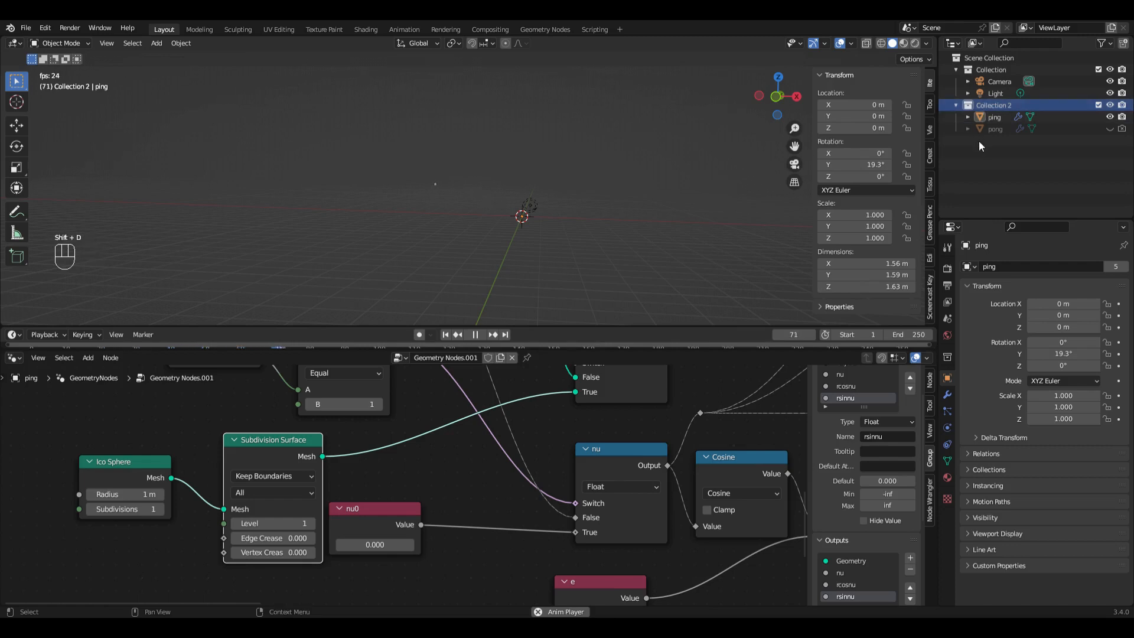
right_click(980, 141)
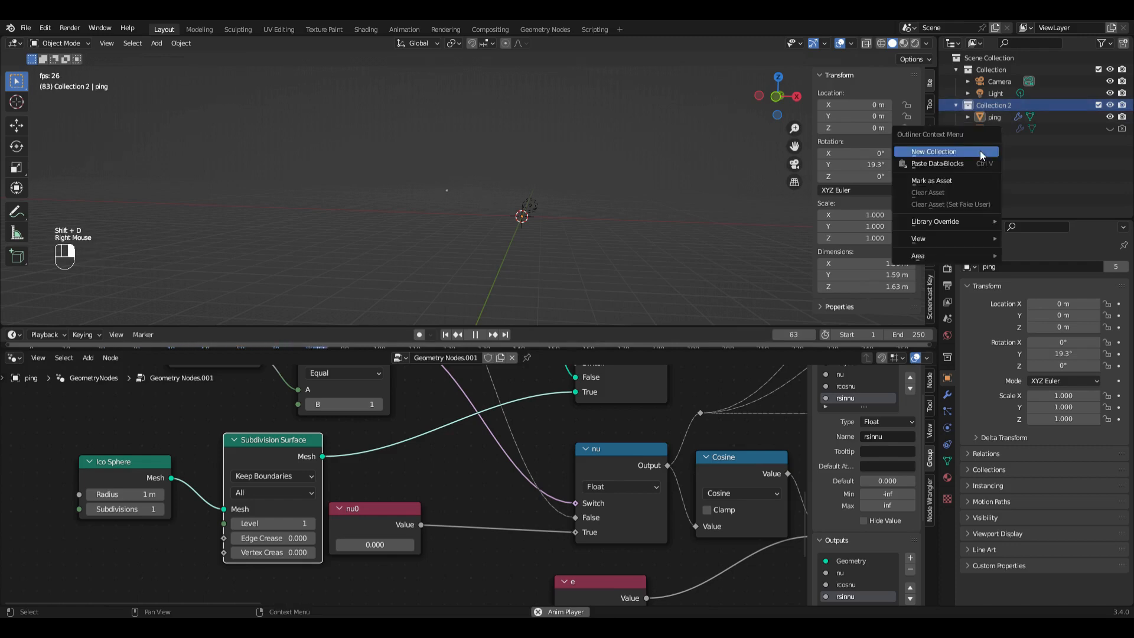
right_click(968, 104)
right_click(966, 103)
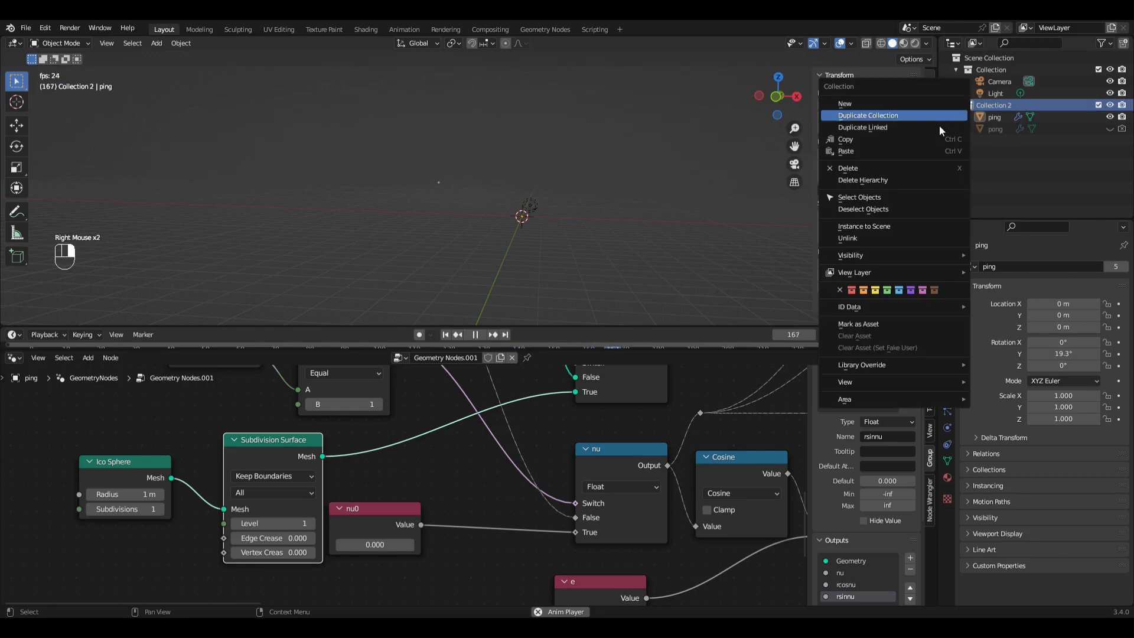
click(920, 117)
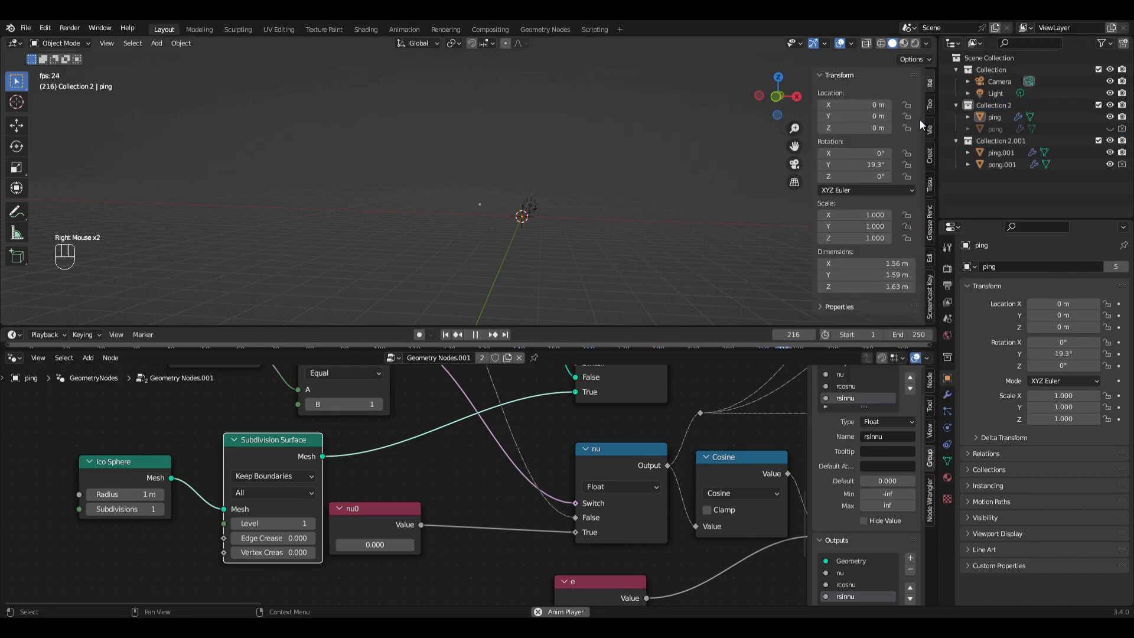
Step: Give ping.001 its own single-user copy of the Geometry Nodes.001 tree
click(1002, 155)
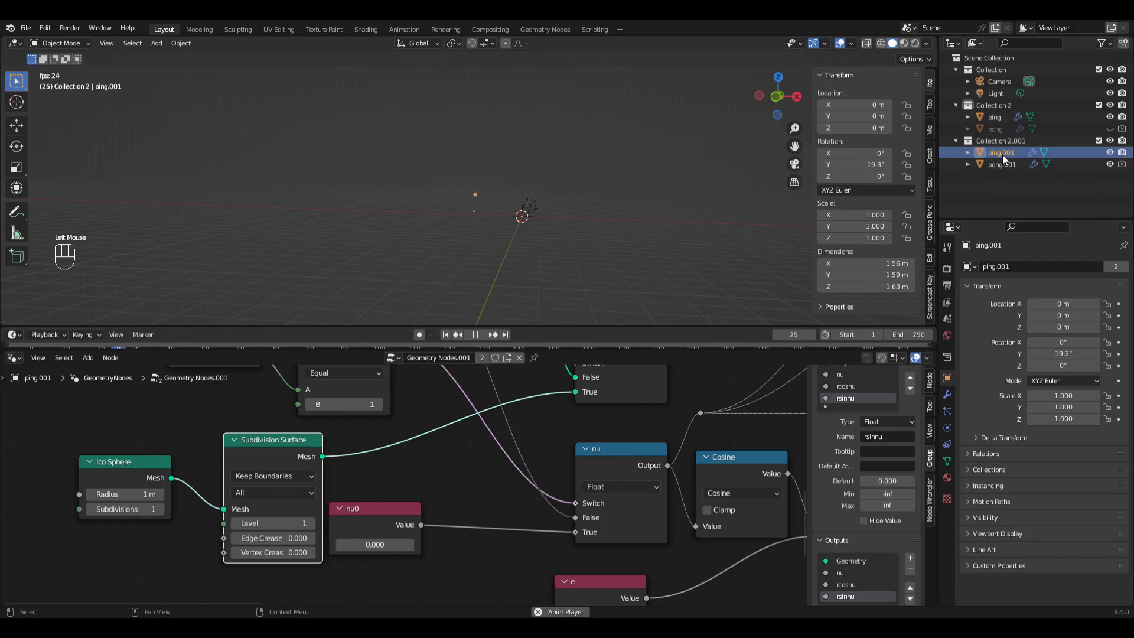
click(948, 394)
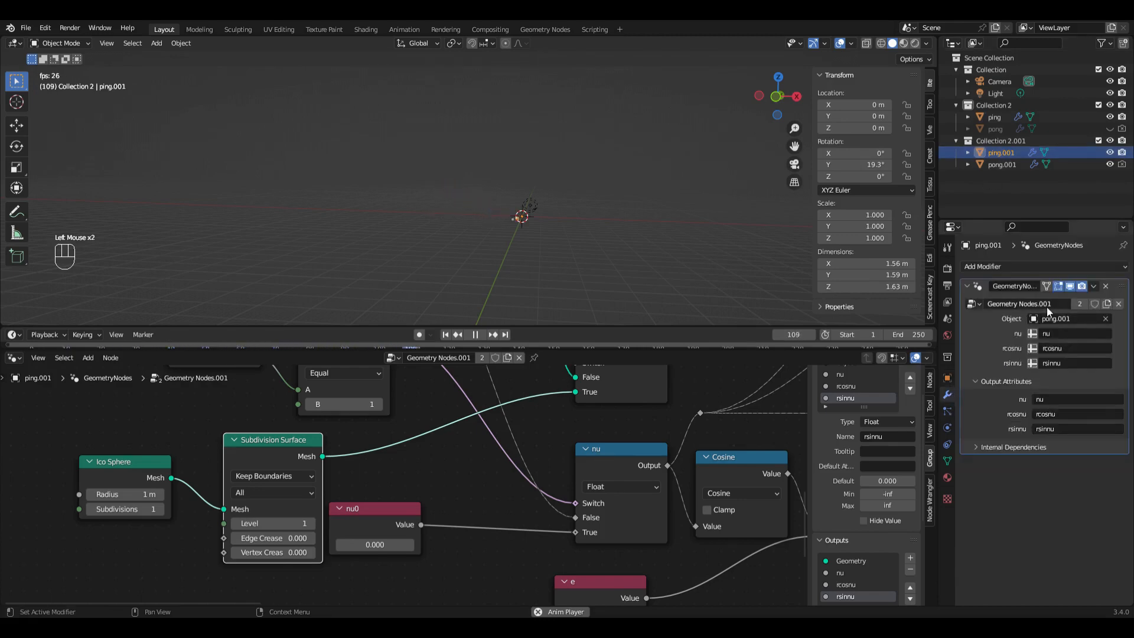
click(1107, 303)
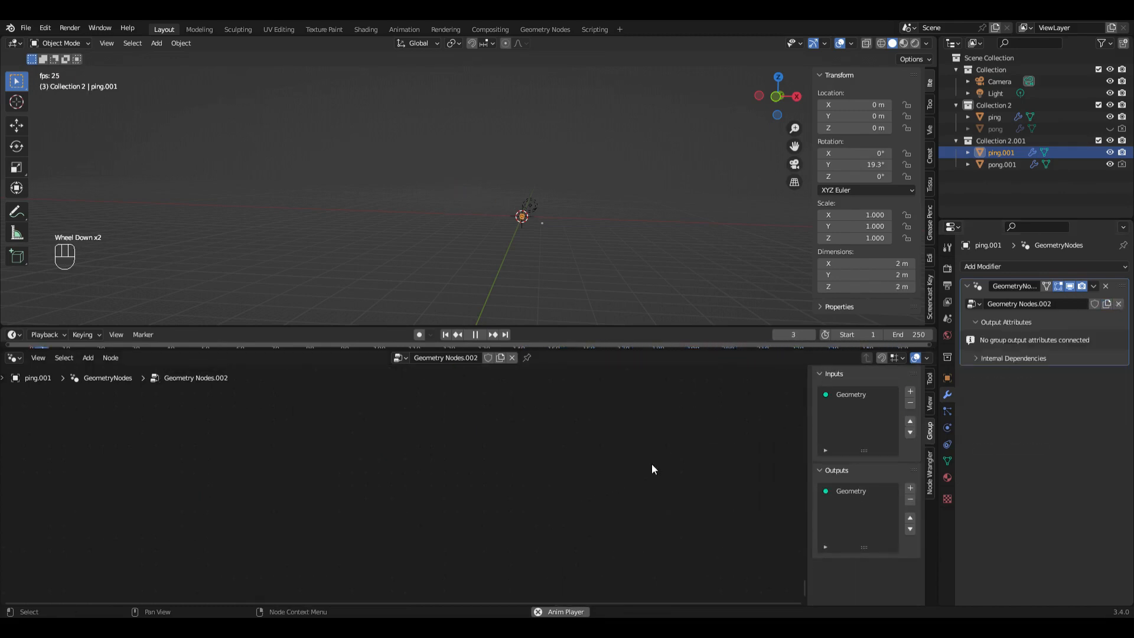
key(ctrl+z)
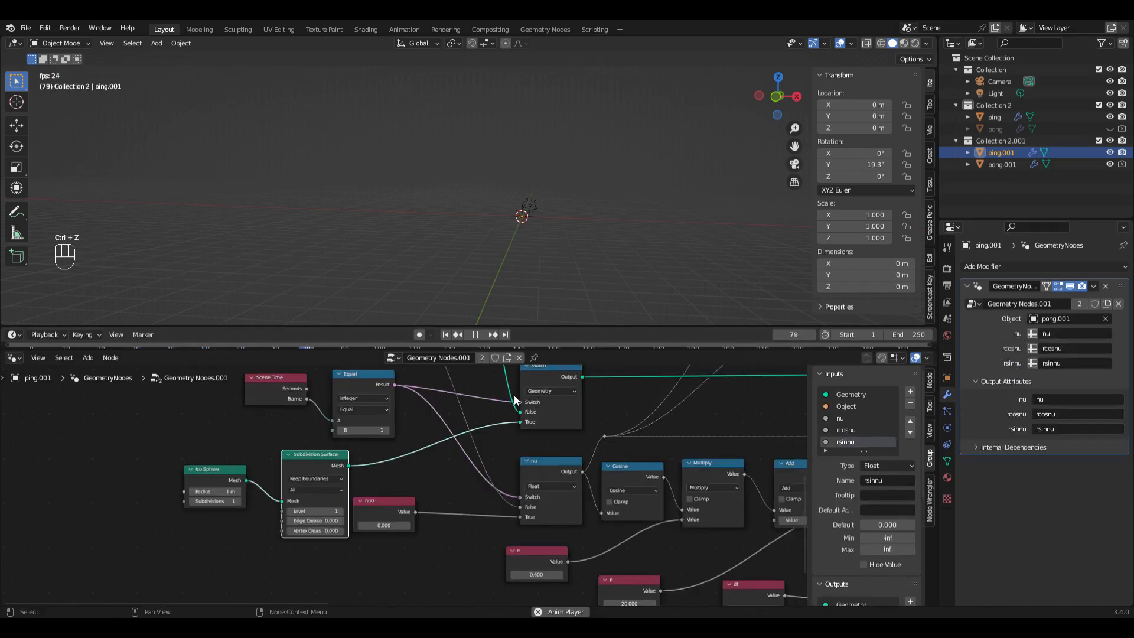
click(507, 359)
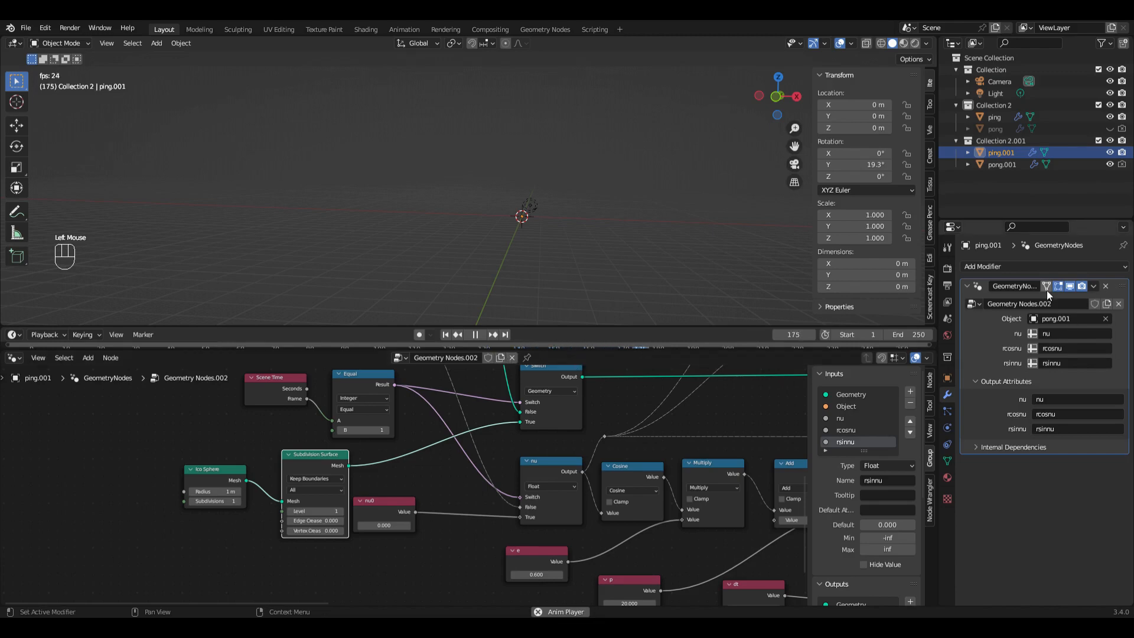
Step: Give pong.001 its own single-user copy of the shared Geometry Nodes tree
click(979, 166)
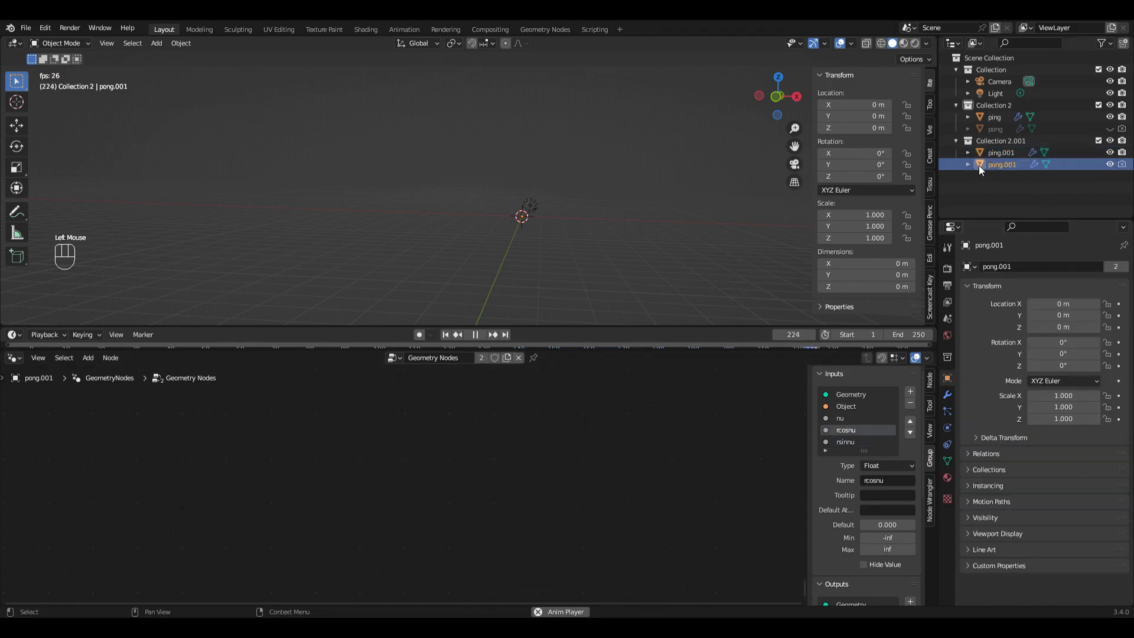
key(Home)
click(506, 358)
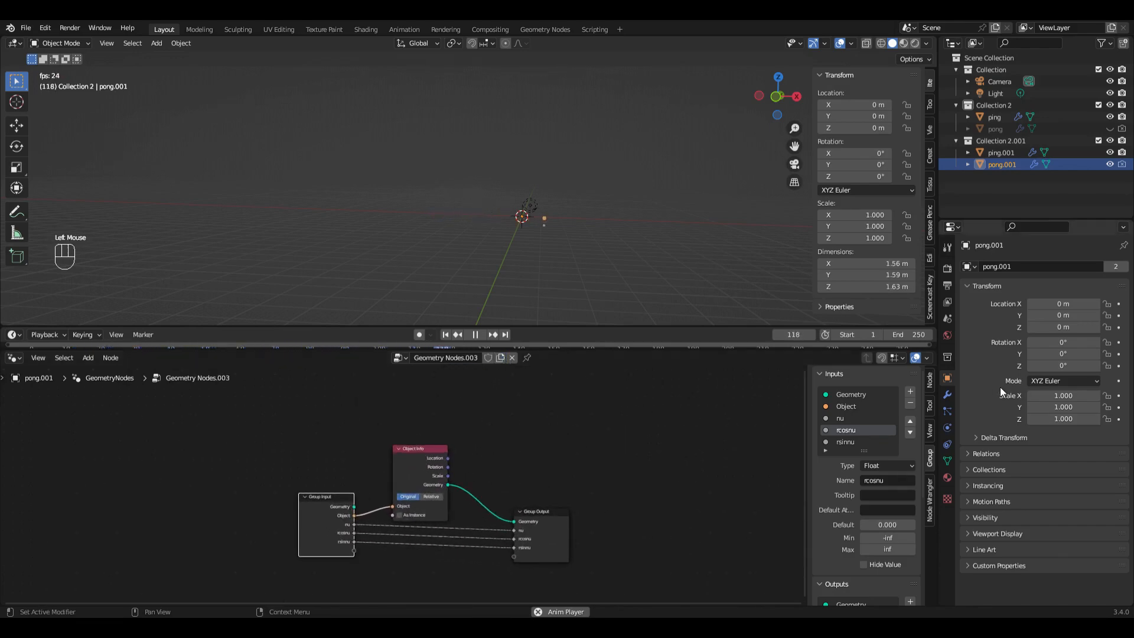
Step: In ping.001's node tree, set the e value to 0.2 and the p value to 50
click(980, 152)
middle_drag(686, 477, 749, 421)
scroll(685, 477, up, 3)
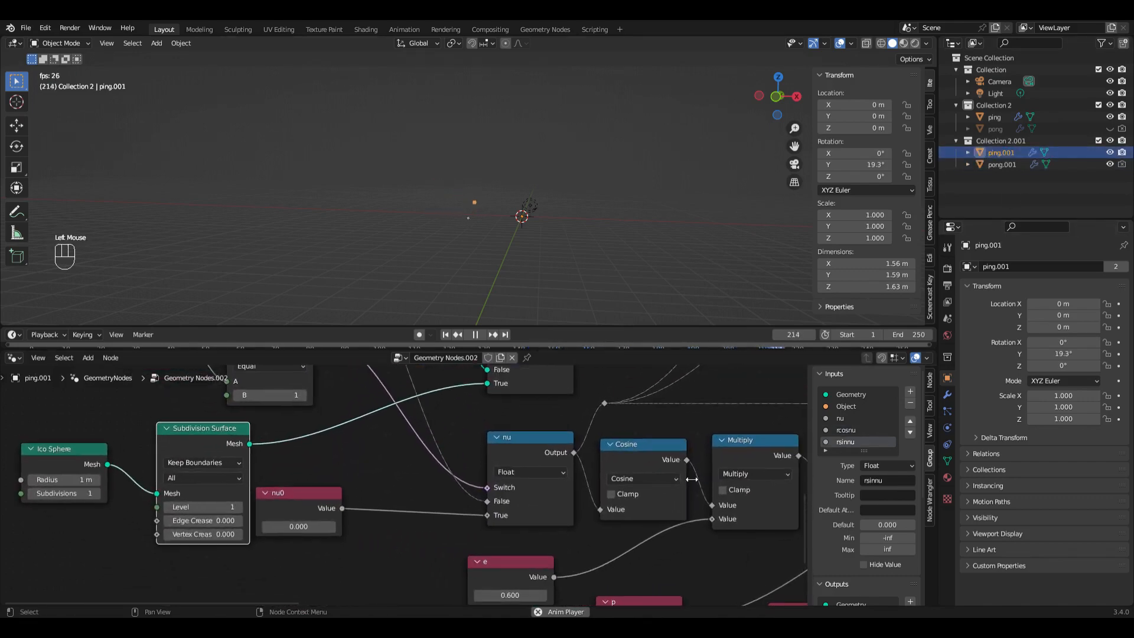
middle_drag(621, 600, 596, 564)
scroll(597, 563, up, 4)
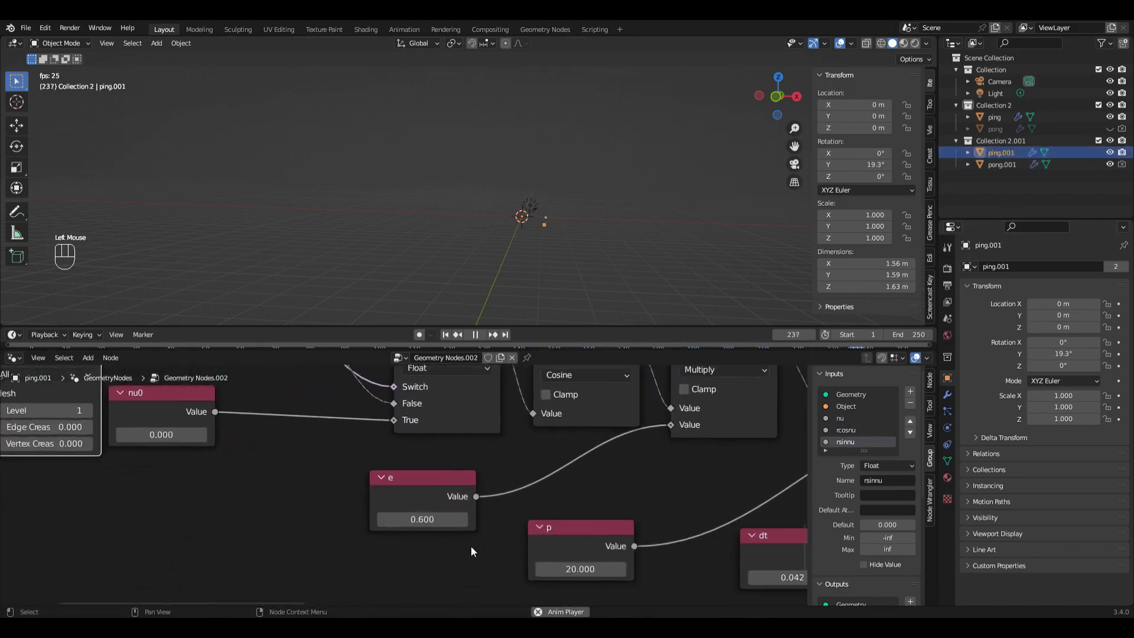
click(405, 521)
text(.2)
key(Return)
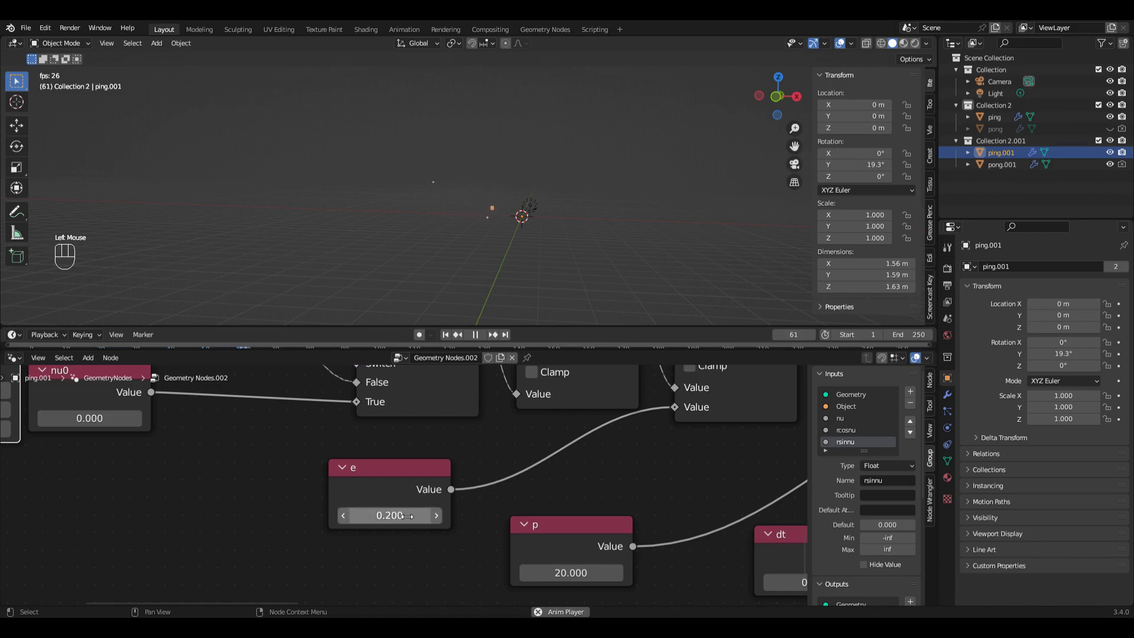
click(571, 574)
text(50)
key(Return)
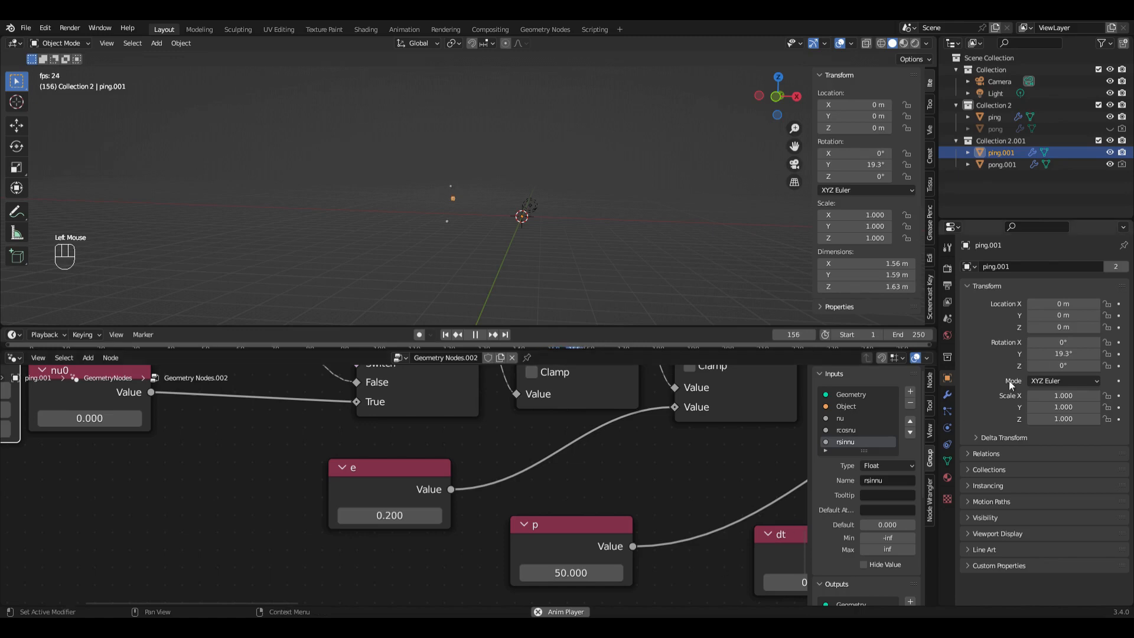
Step: Hide pong.001 in the viewport, and set ping.001's Y rotation to 0°, replaying from the first frame
click(1110, 165)
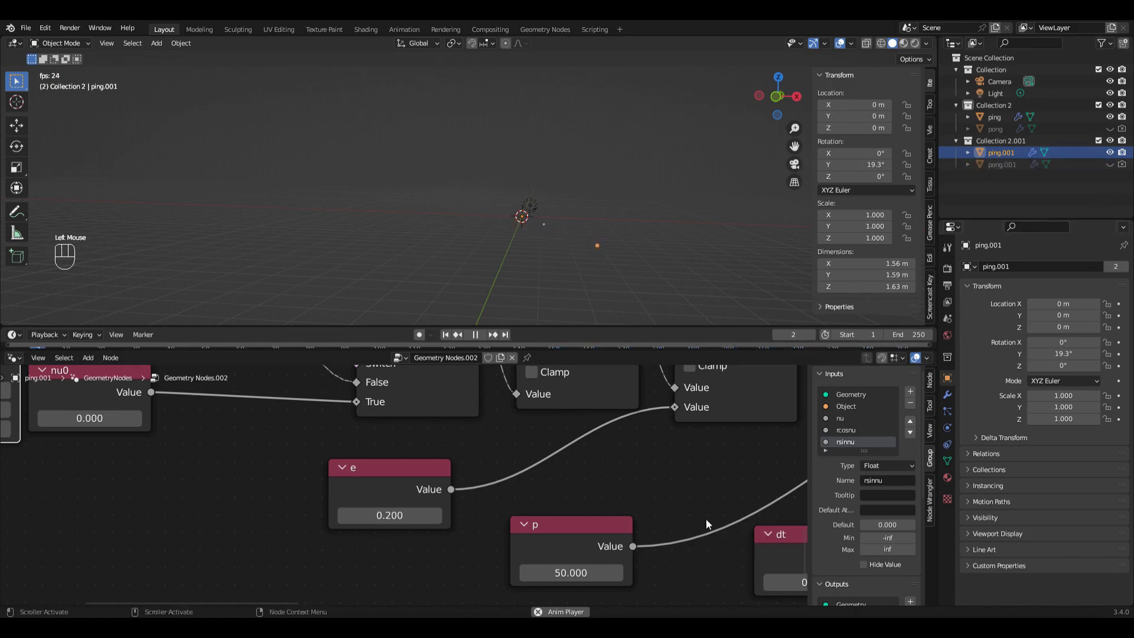
click(872, 166)
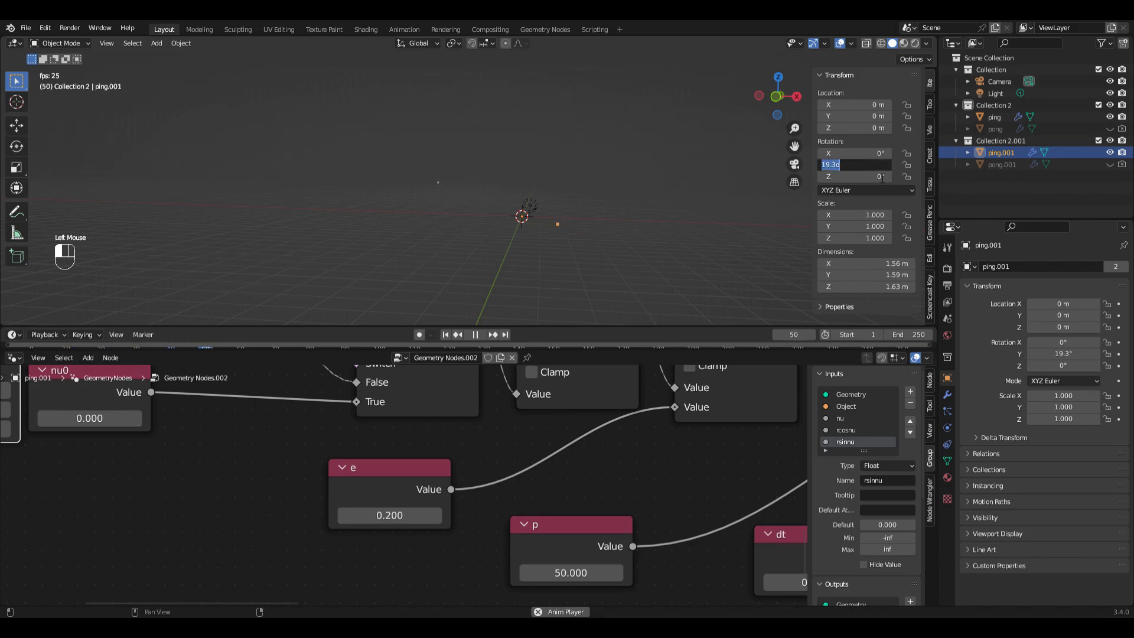
text(0)
key(Return)
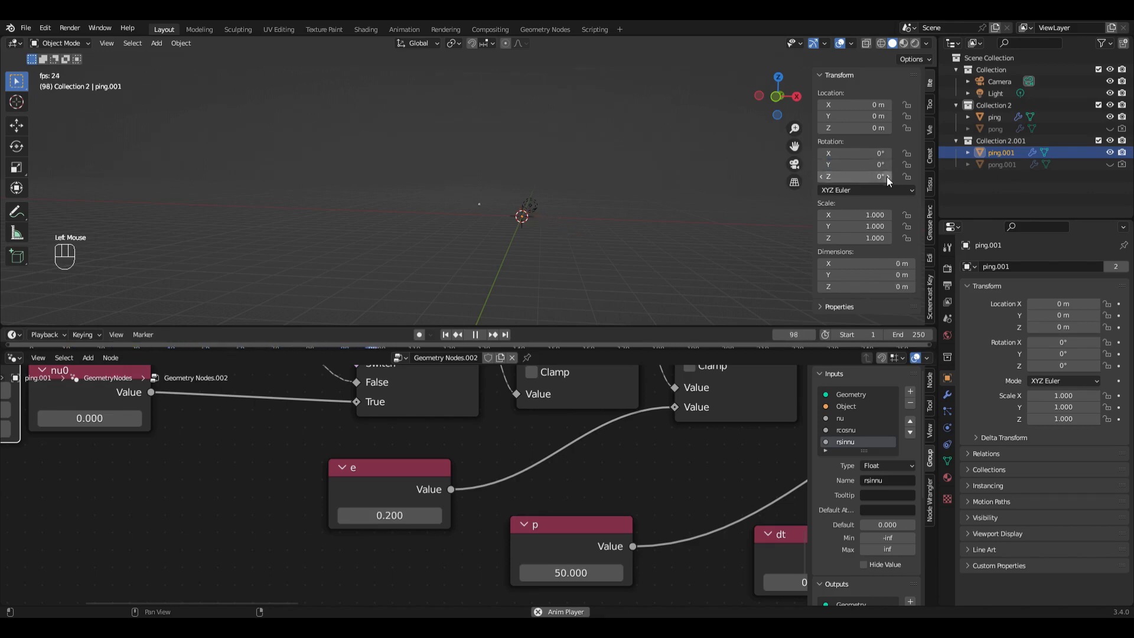
click(446, 335)
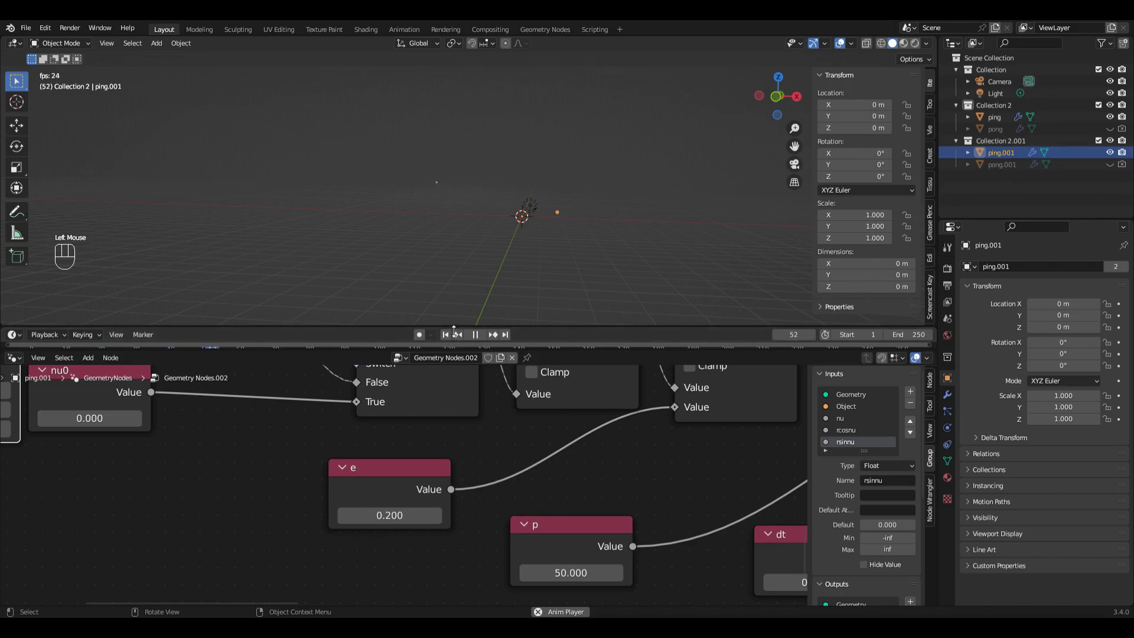
scroll(454, 332, up, 5)
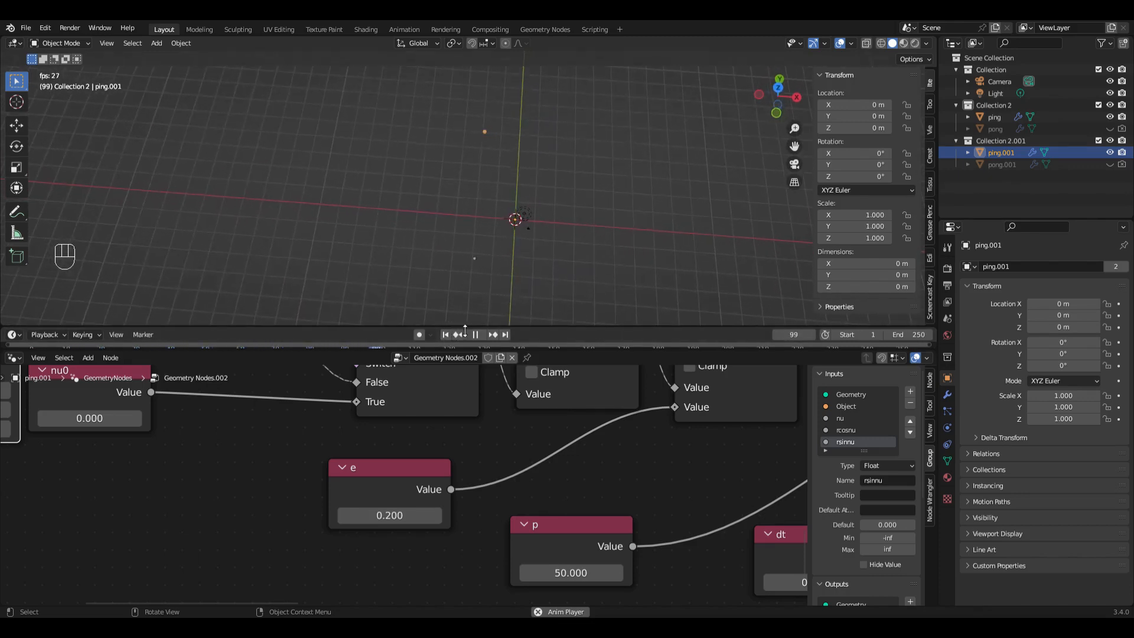
Step: Set the p value in ping.001's node tree to 10 and compare both orbits during playback
click(567, 573)
text(10)
key(Return)
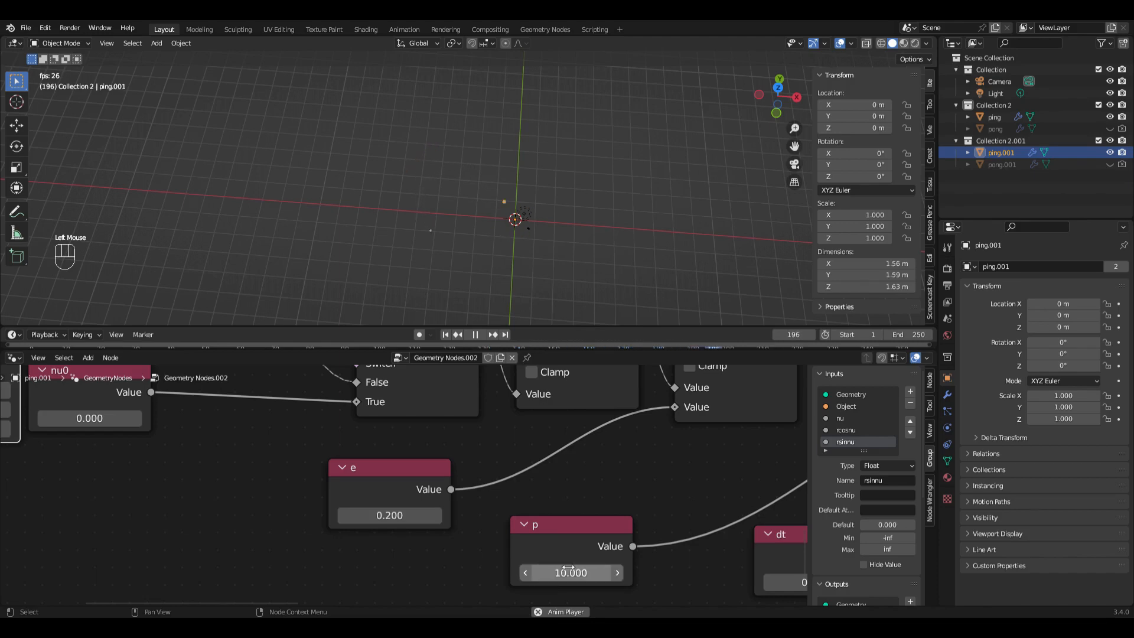
scroll(555, 555, left, 1)
scroll(565, 264, down, 5)
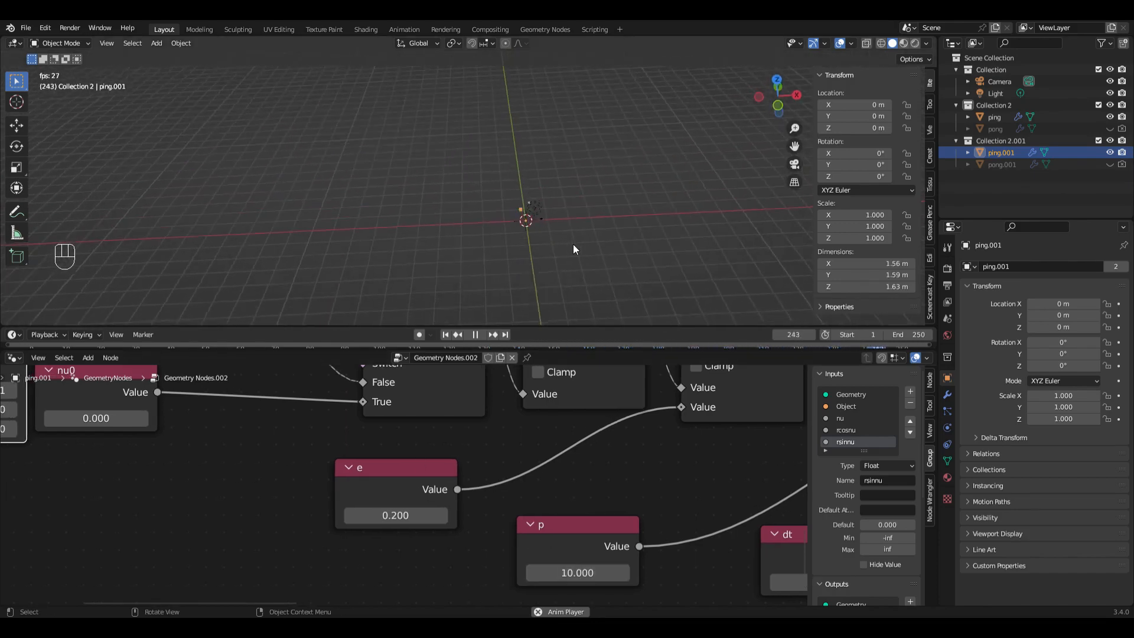
scroll(573, 244, down, 3)
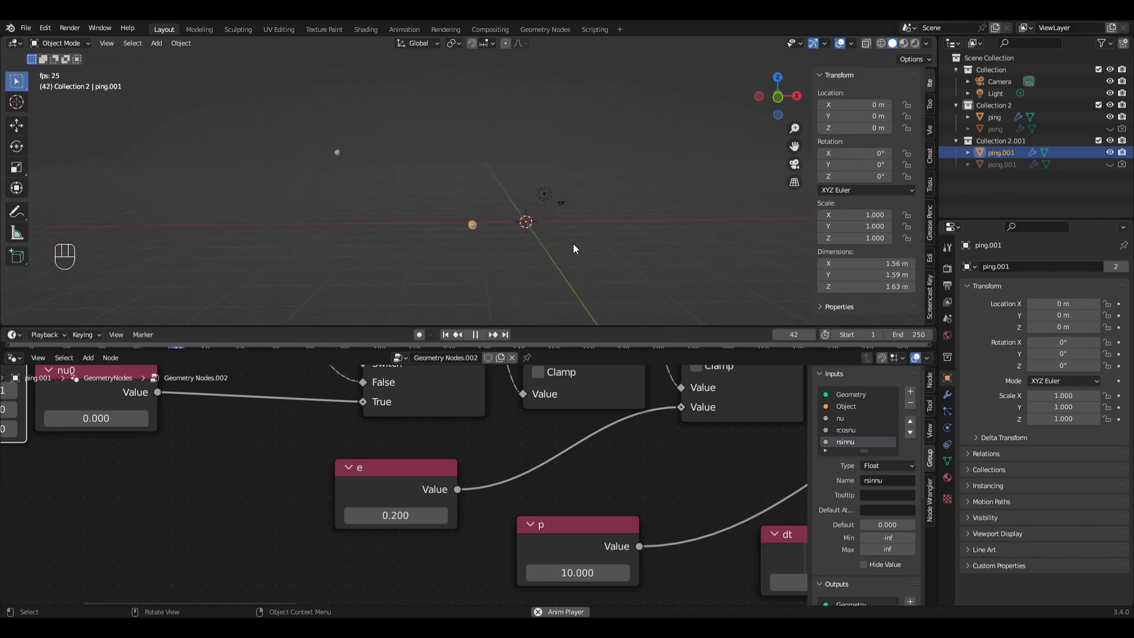
scroll(573, 244, up, 3)
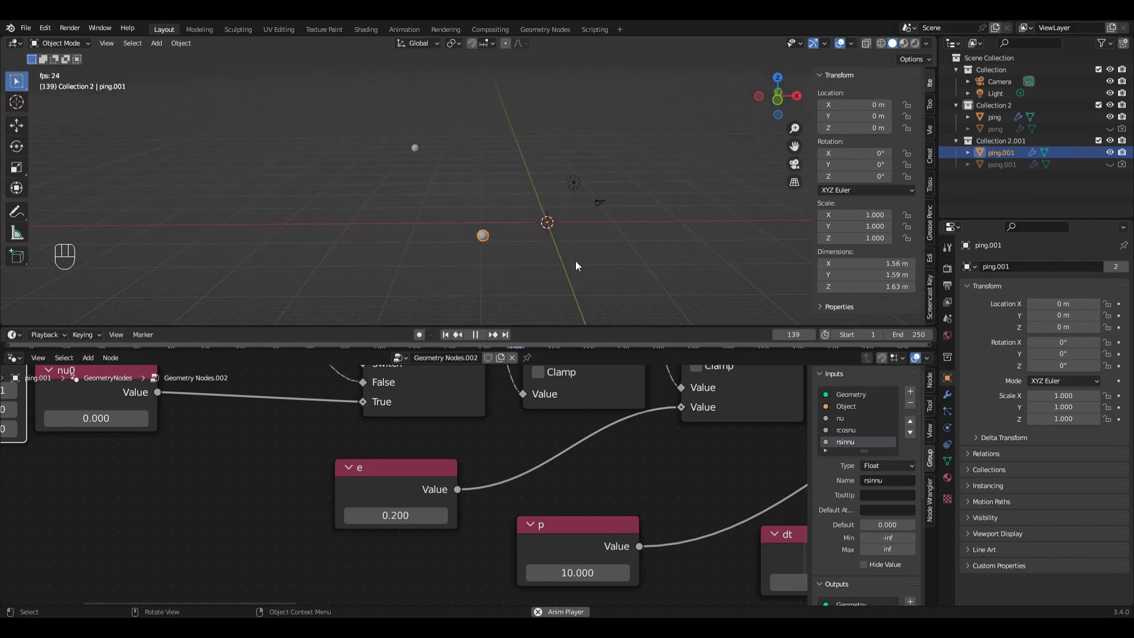
scroll(575, 261, right, 10)
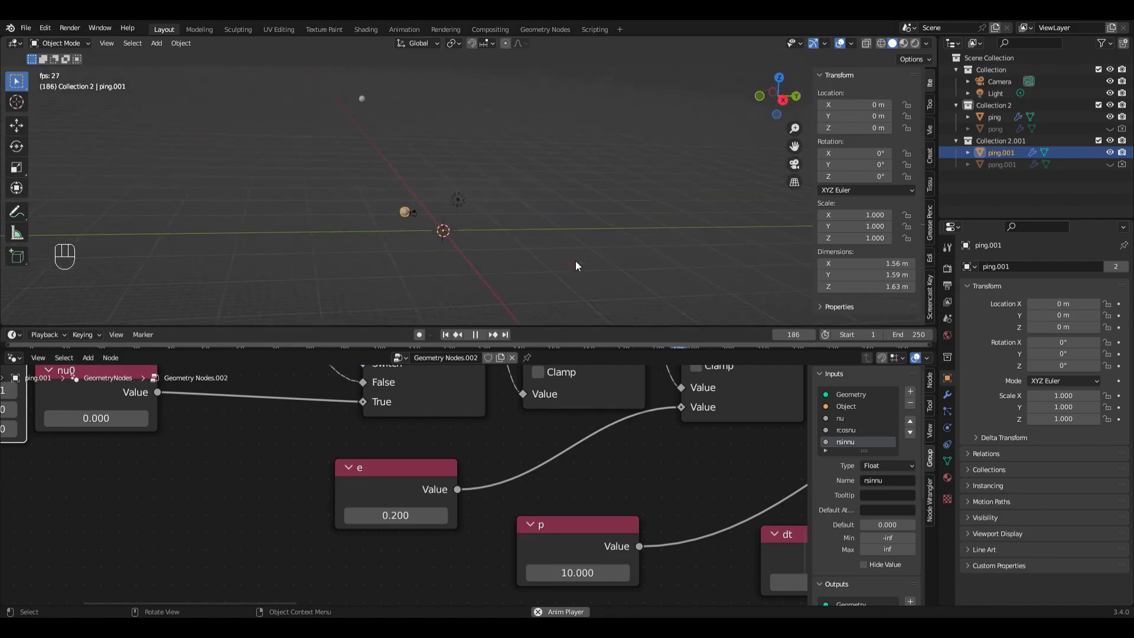
scroll(576, 260, right, 10)
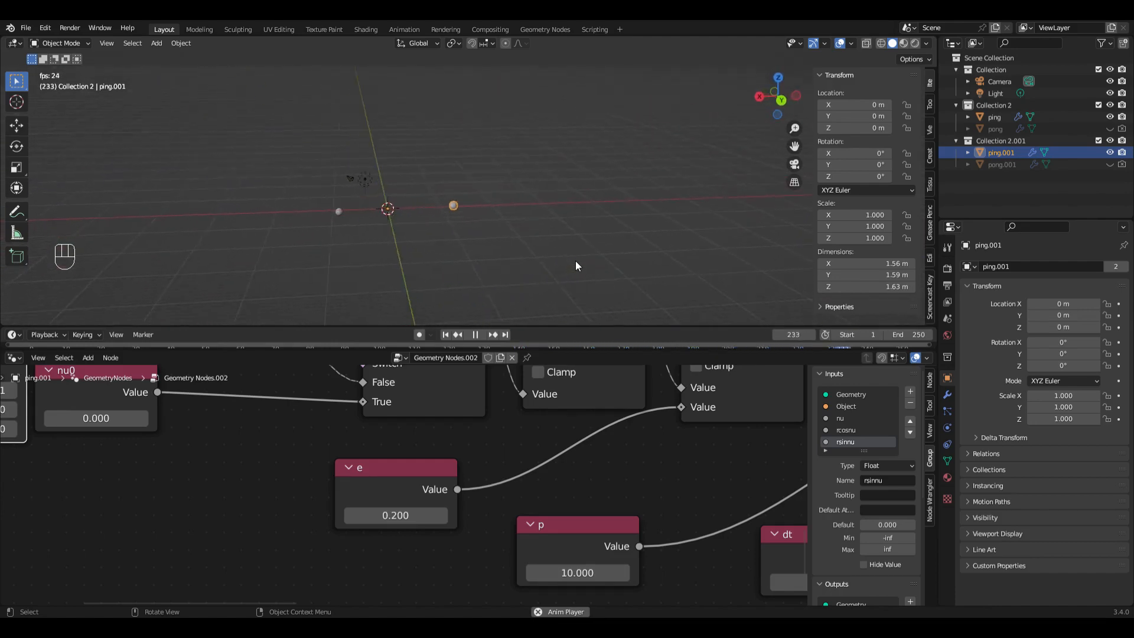
Step: Check the orbiting spheres in Rendered viewport shading, and switch the 3D viewport to Material Preview shading
scroll(575, 261, right, 10)
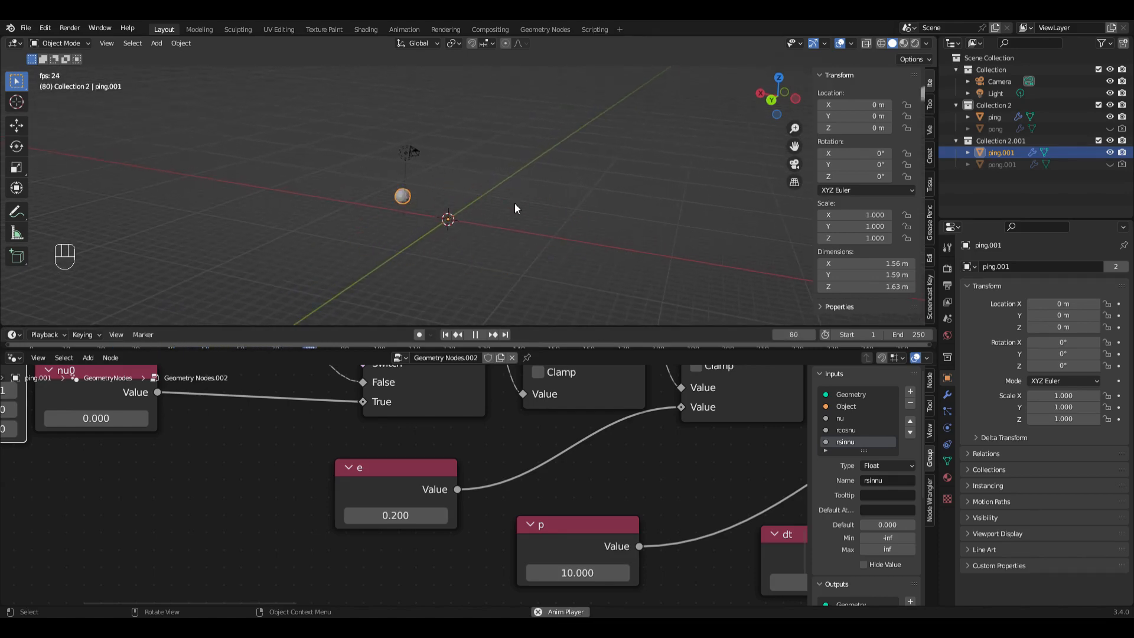
click(915, 44)
scroll(630, 270, left, 10)
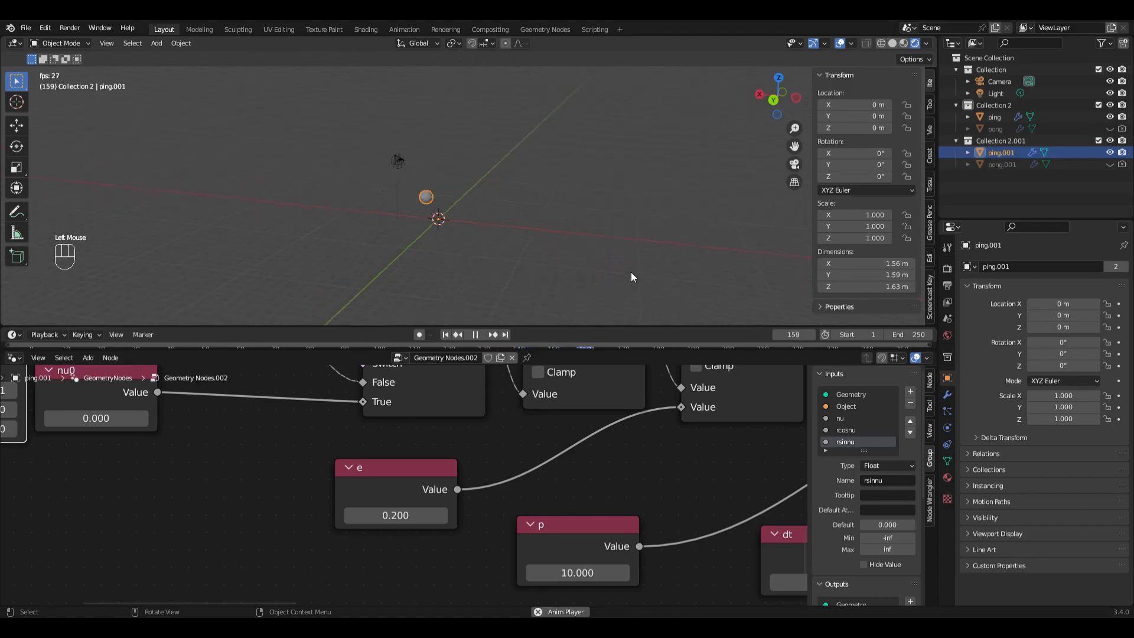
scroll(631, 270, left, 10)
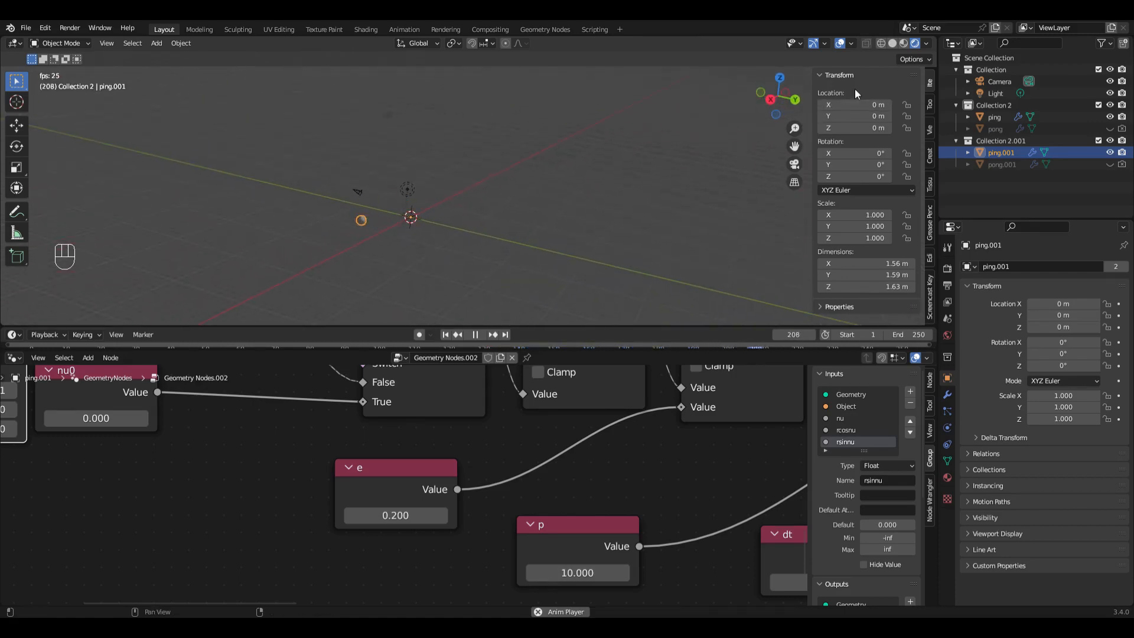
click(904, 44)
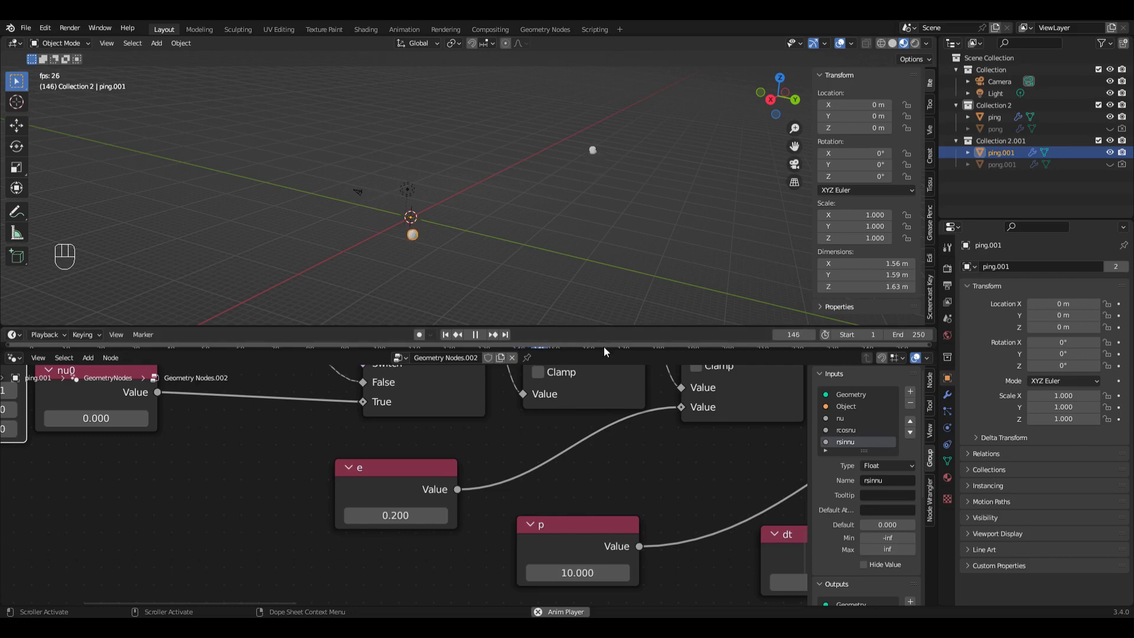
Step: Enlarge the 3D viewport by shrinking the node editor and timeline areas, and view the orbits from another angle
drag(606, 355, 602, 495)
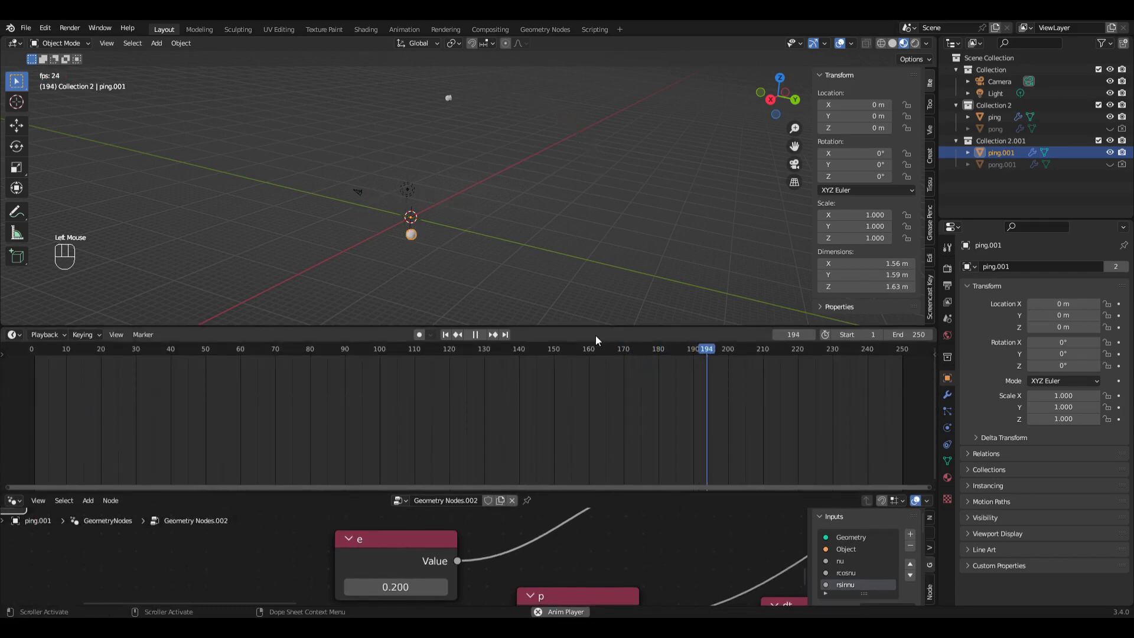
drag(597, 331, 597, 442)
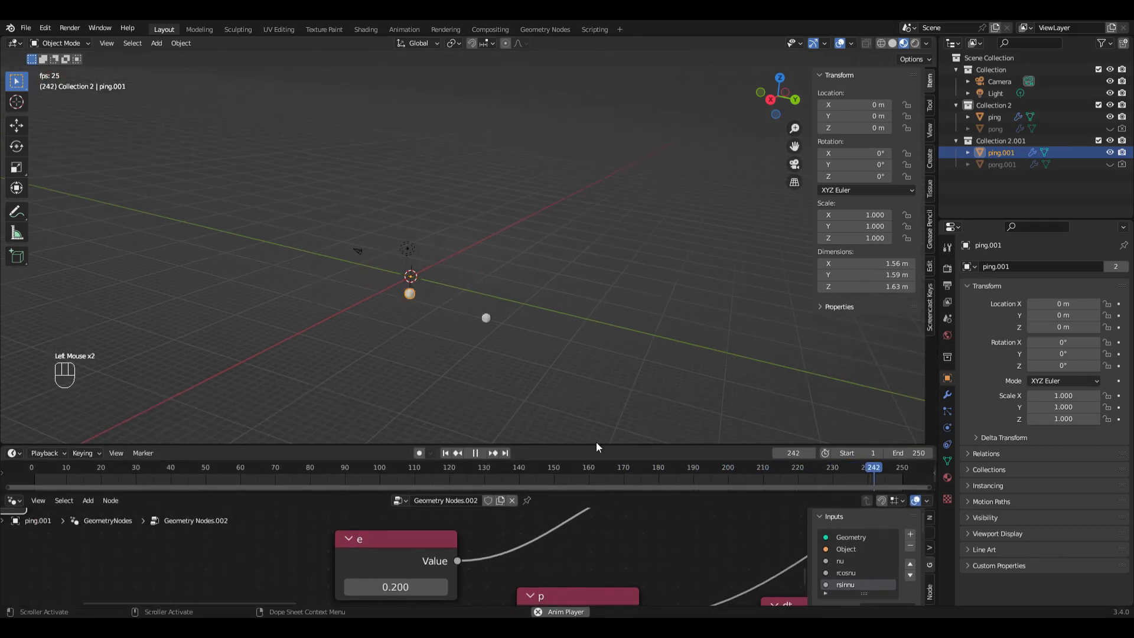
middle_drag(618, 390, 612, 292)
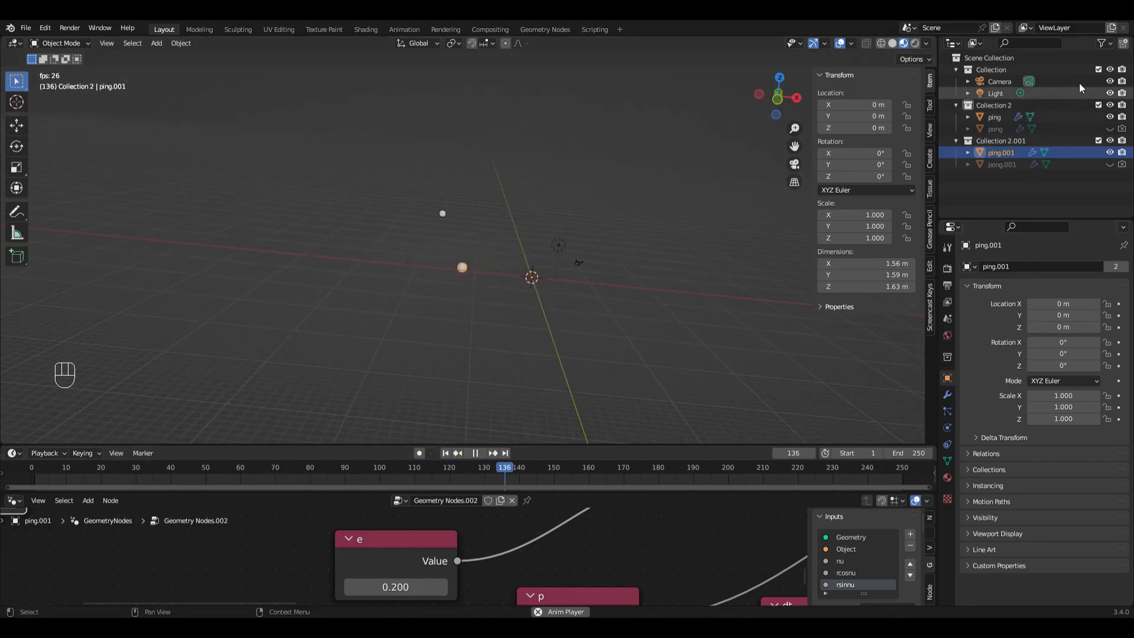